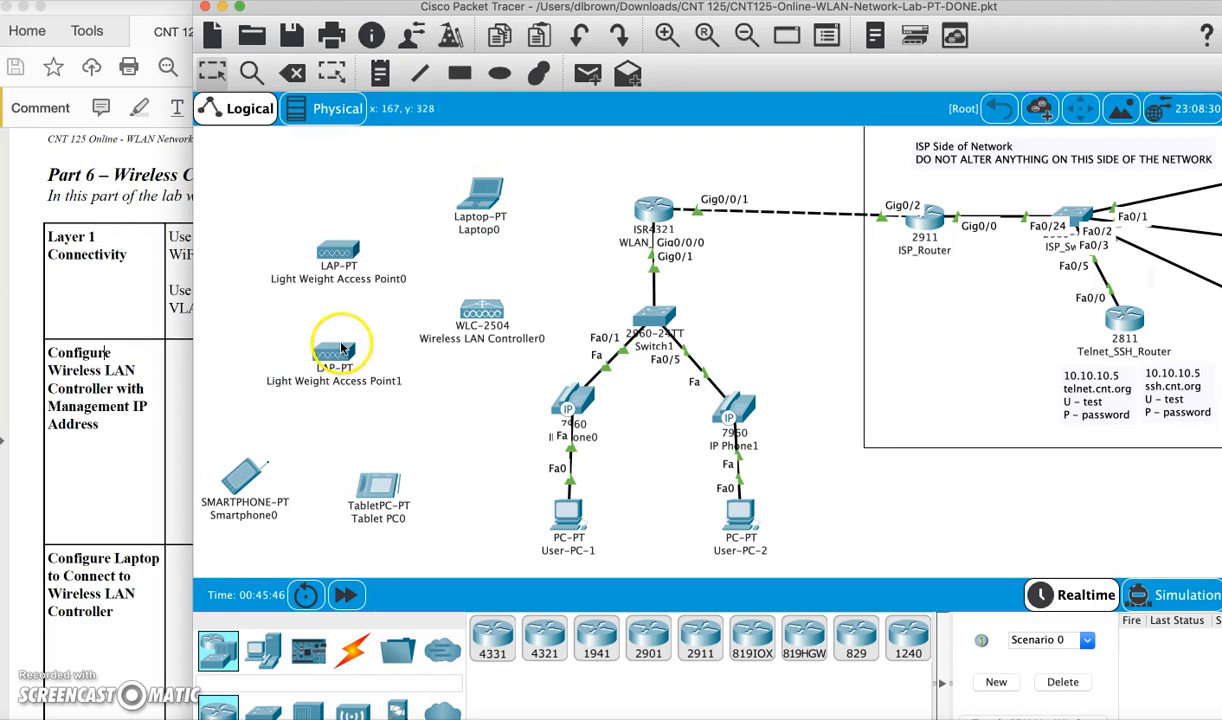
Move the WLC-2504 up and place both access points in a column below it
mouse_move(349, 348)
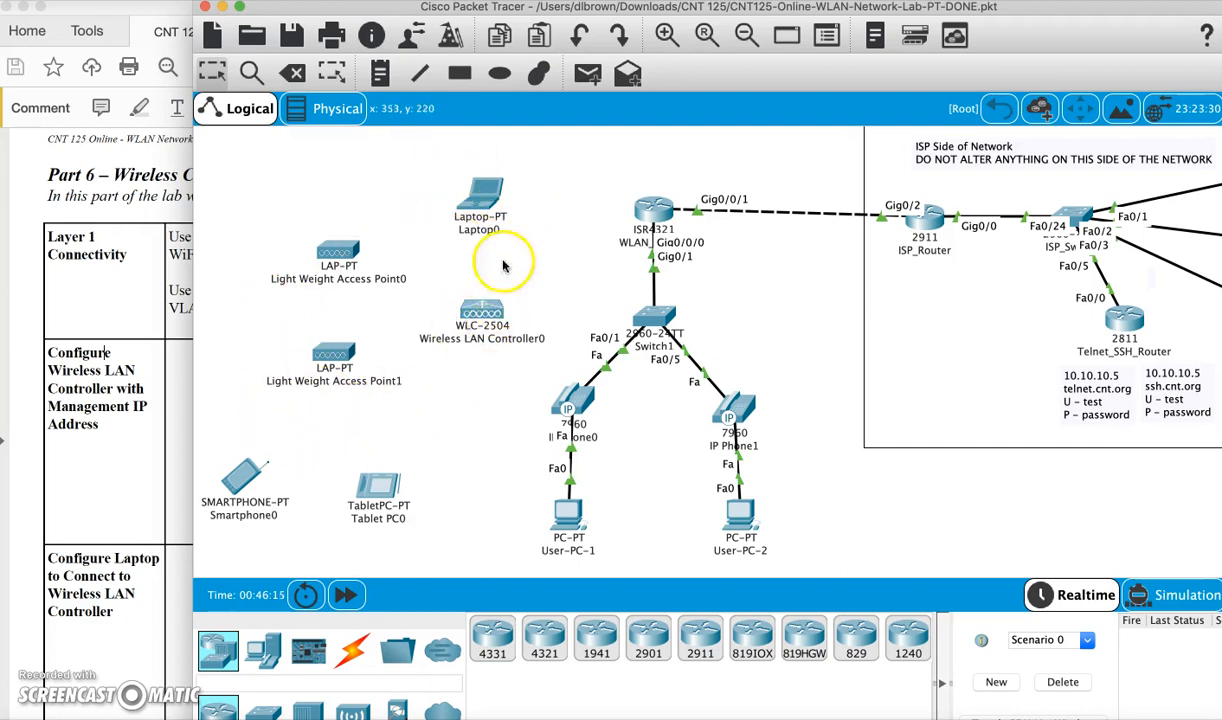
mouse_move(476, 344)
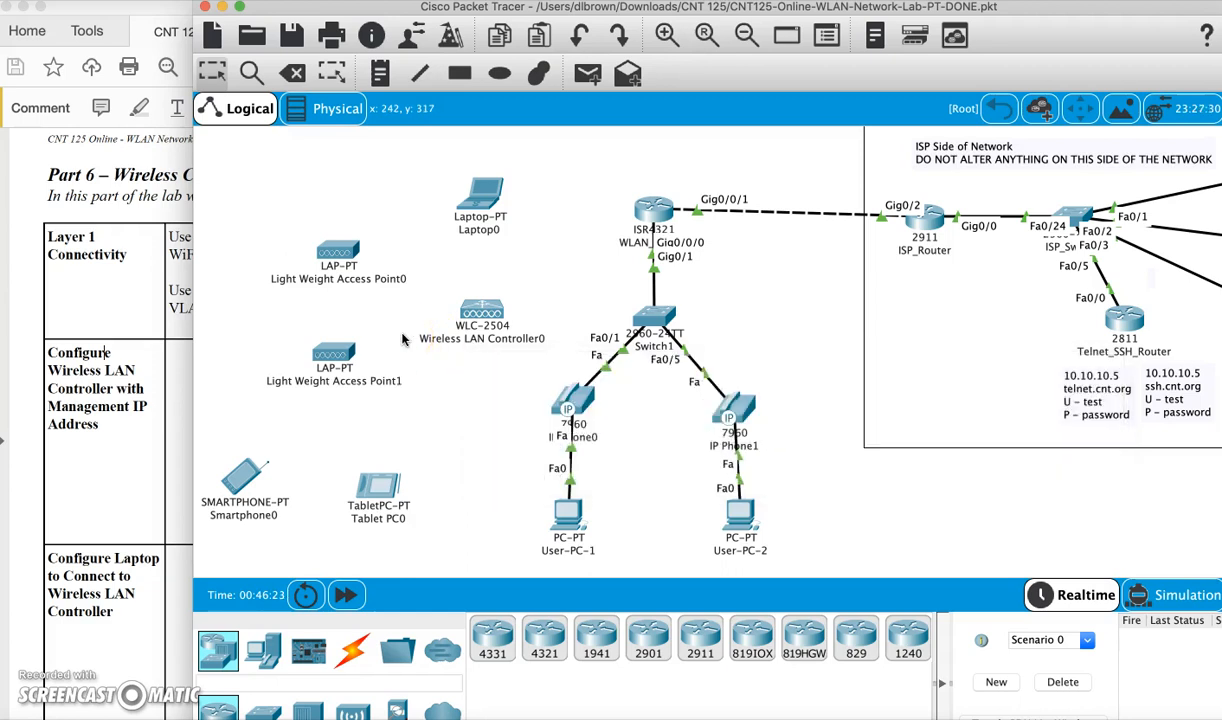
mouse_move(476, 316)
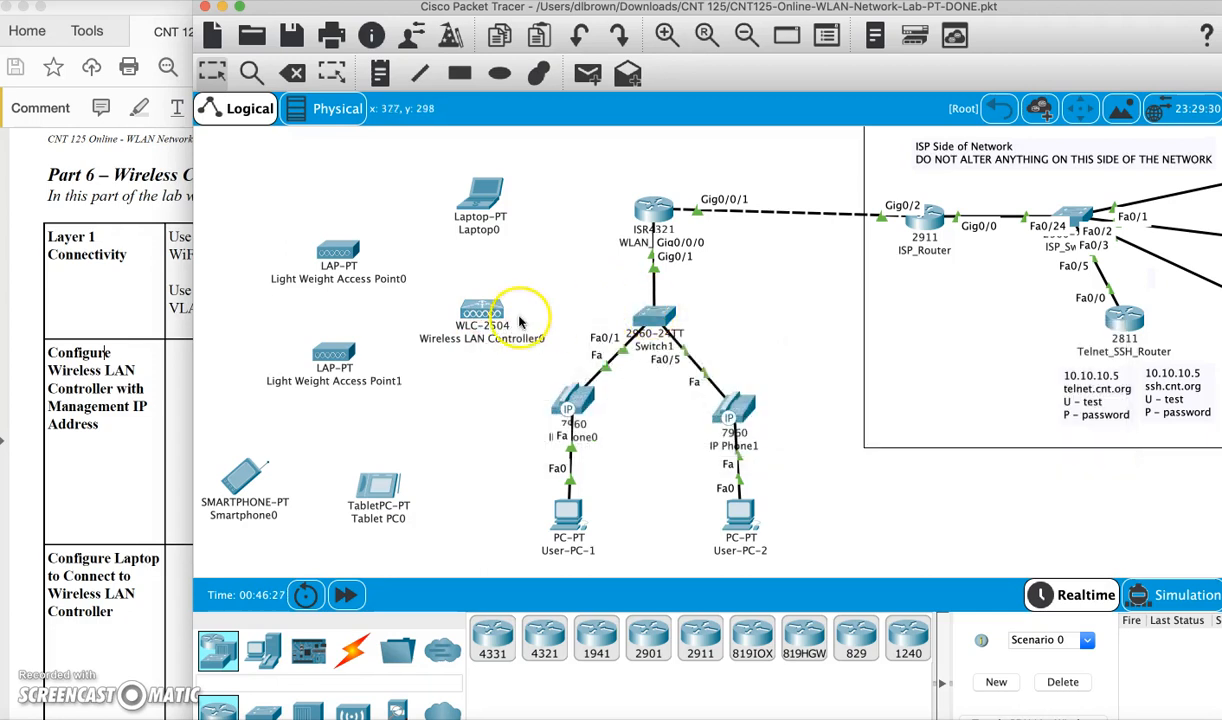
drag(481, 318, 382, 186)
drag(339, 248, 424, 276)
drag(333, 353, 420, 368)
Fine-tune the access point positions beneath the controller, move Laptop0 to the left, and check the lab PDF
drag(423, 277, 420, 301)
drag(421, 366, 427, 393)
drag(422, 301, 421, 329)
drag(383, 190, 422, 266)
drag(484, 192, 268, 250)
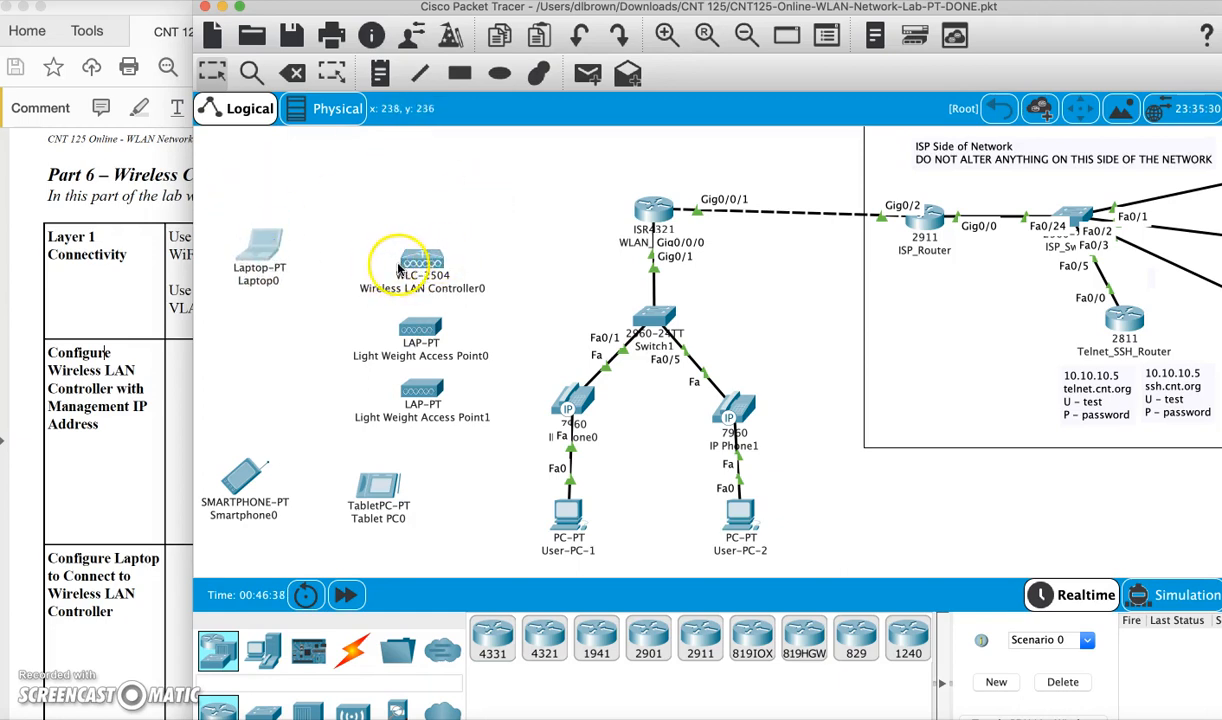
click(146, 298)
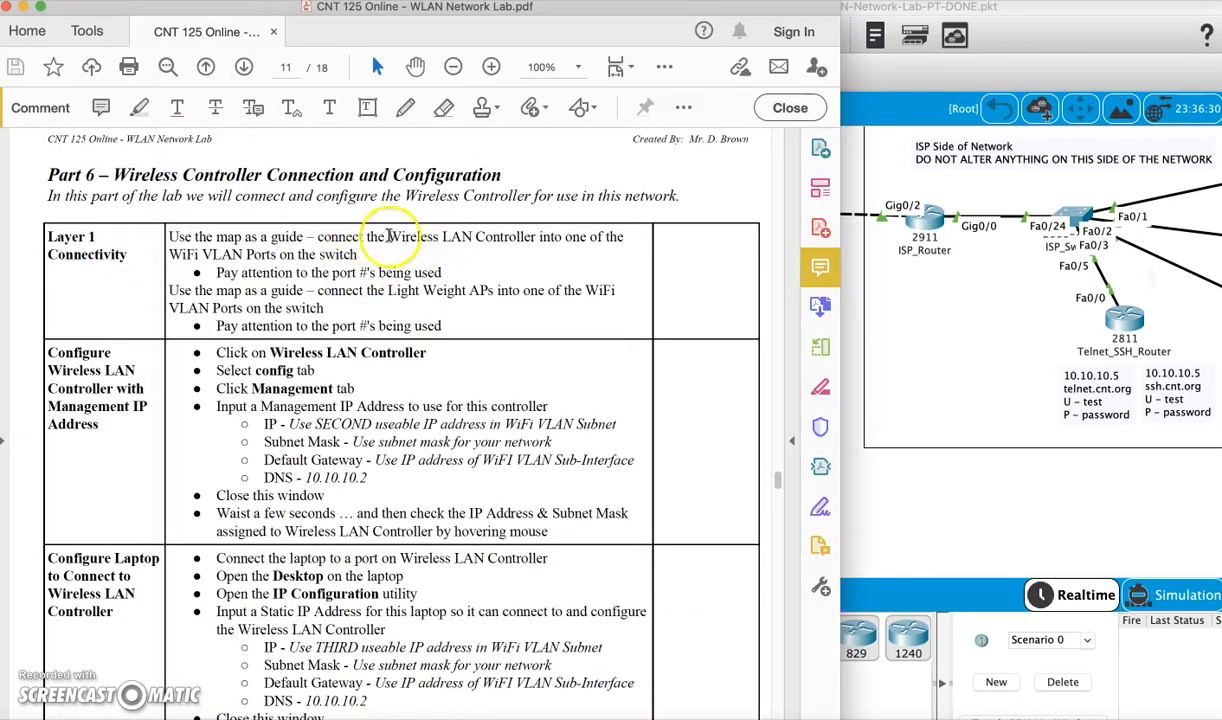
click(936, 507)
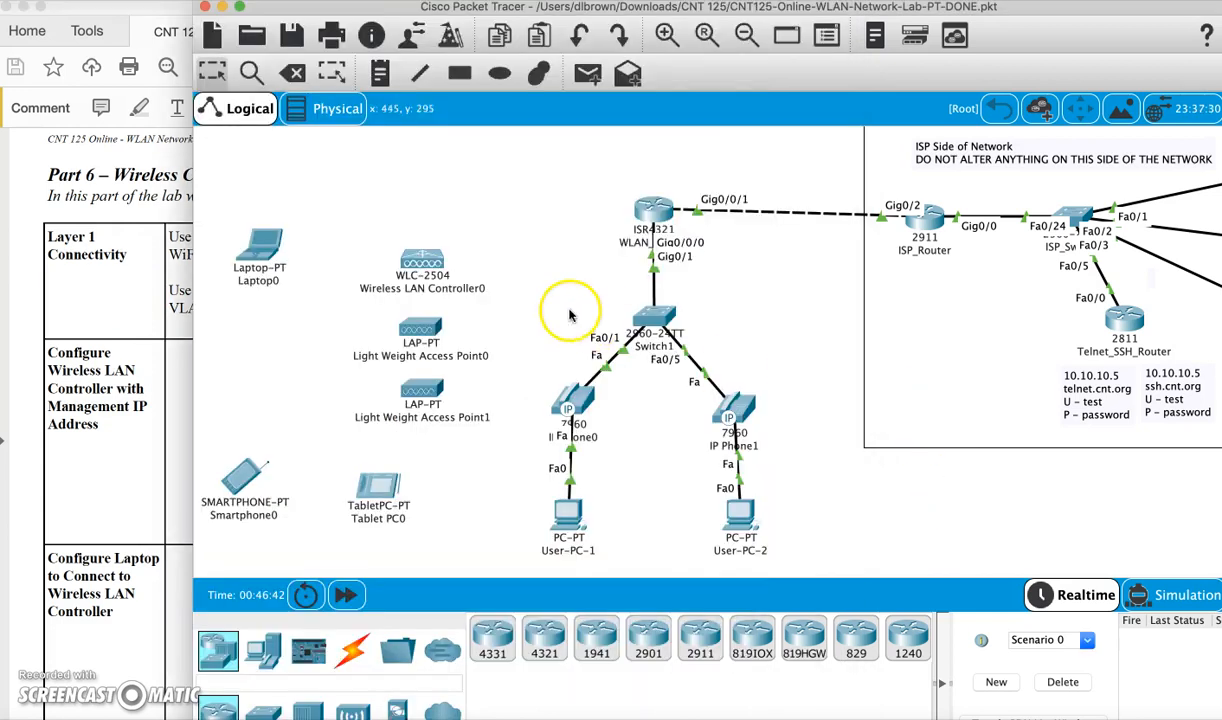
Connect WLC GigabitEthernet1 to Switch1 FastEthernet0/21 with a copper straight-through cable
click(352, 650)
click(600, 640)
click(421, 258)
click(440, 264)
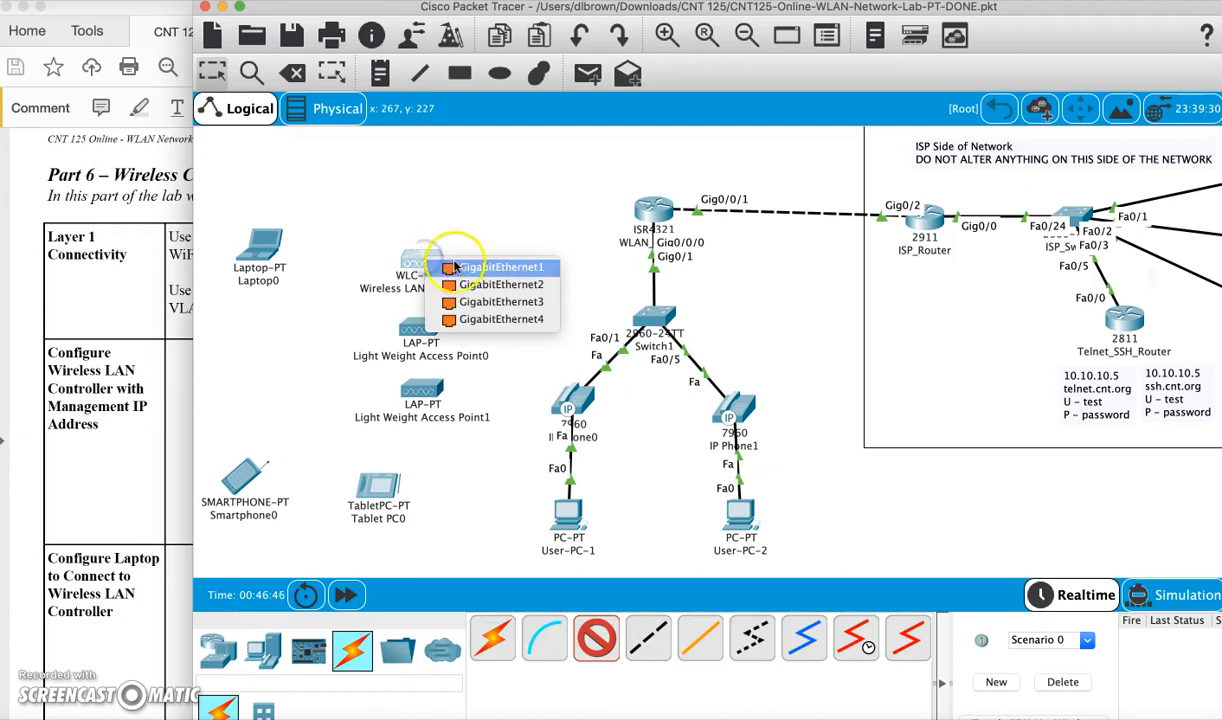
click(660, 318)
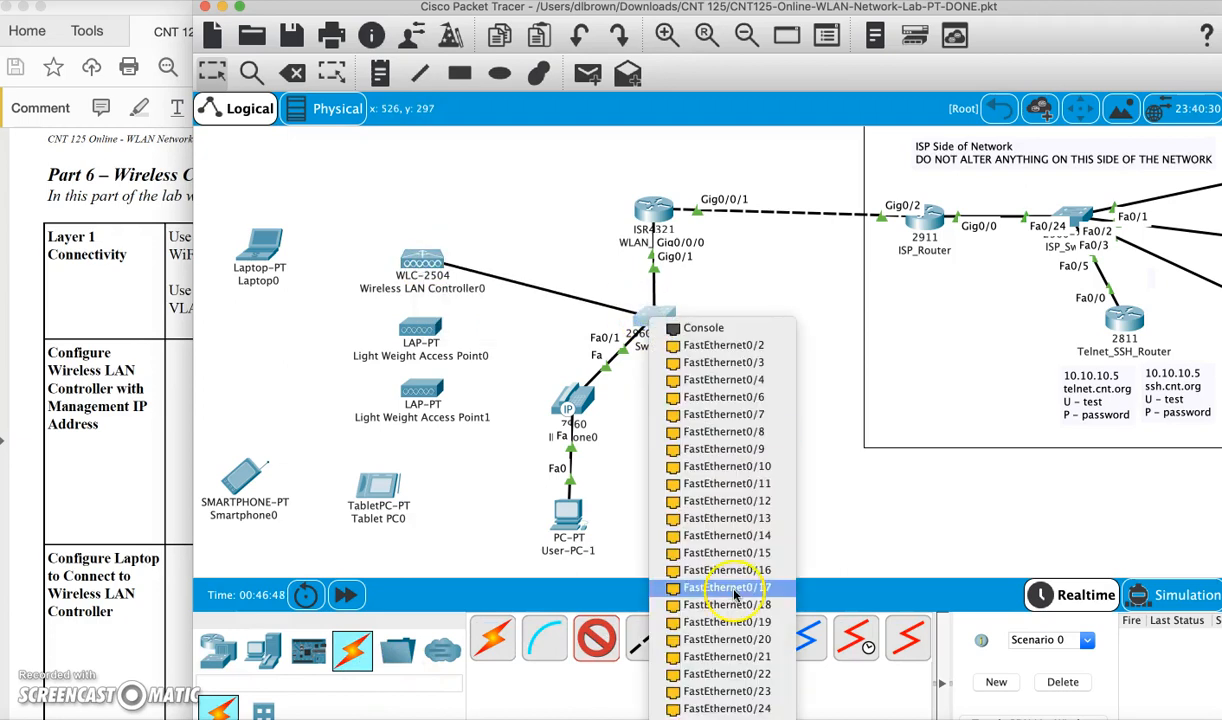
click(742, 660)
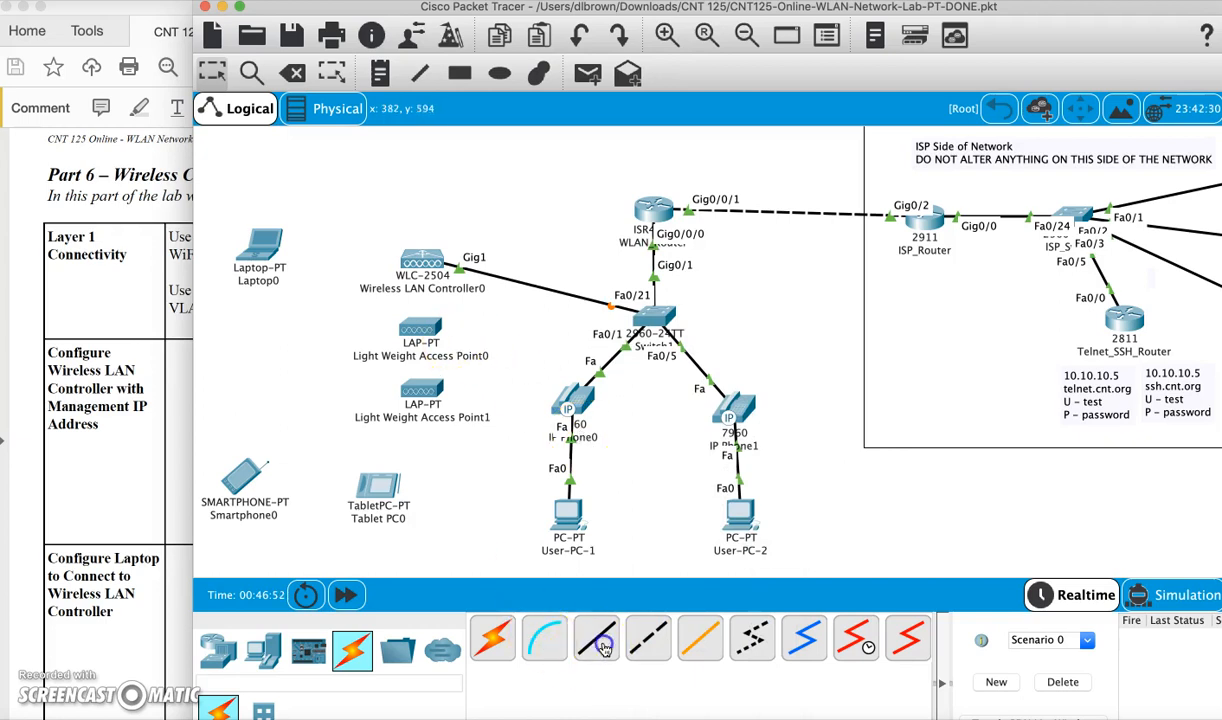
Cable both access points' GigabitEthernet0 to Switch1 FastEthernet0/22 and FastEthernet0/23
click(596, 637)
click(437, 334)
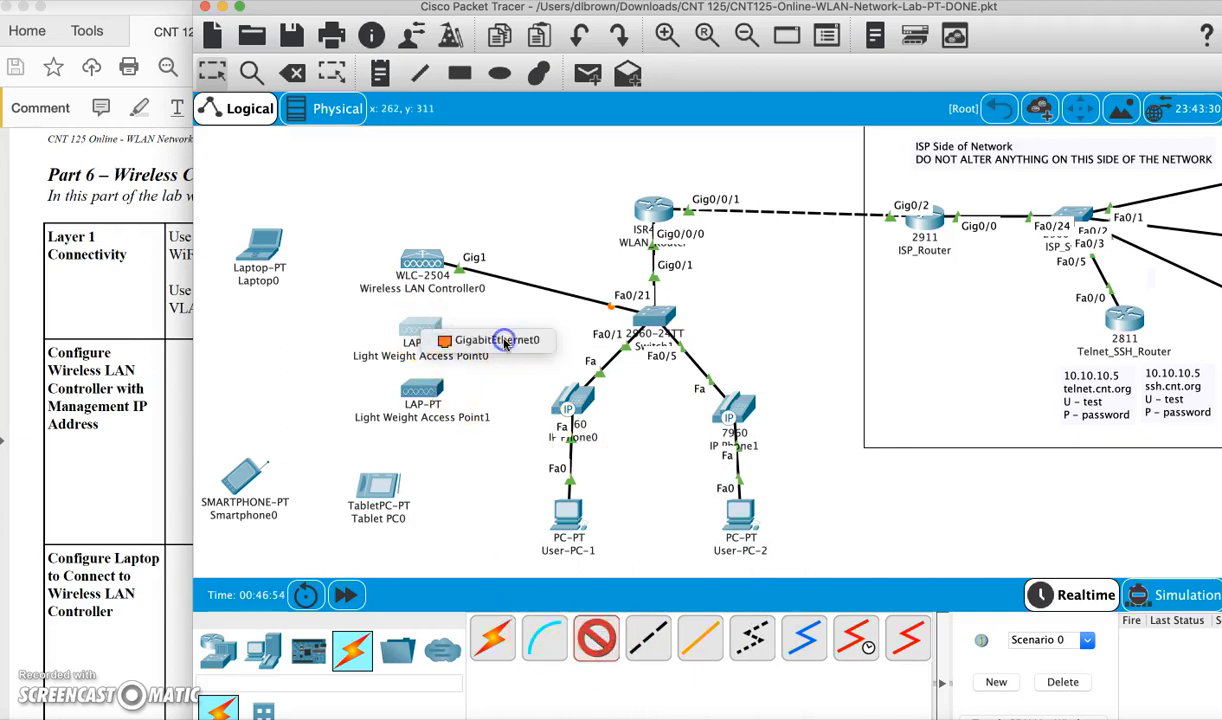
click(505, 341)
click(660, 316)
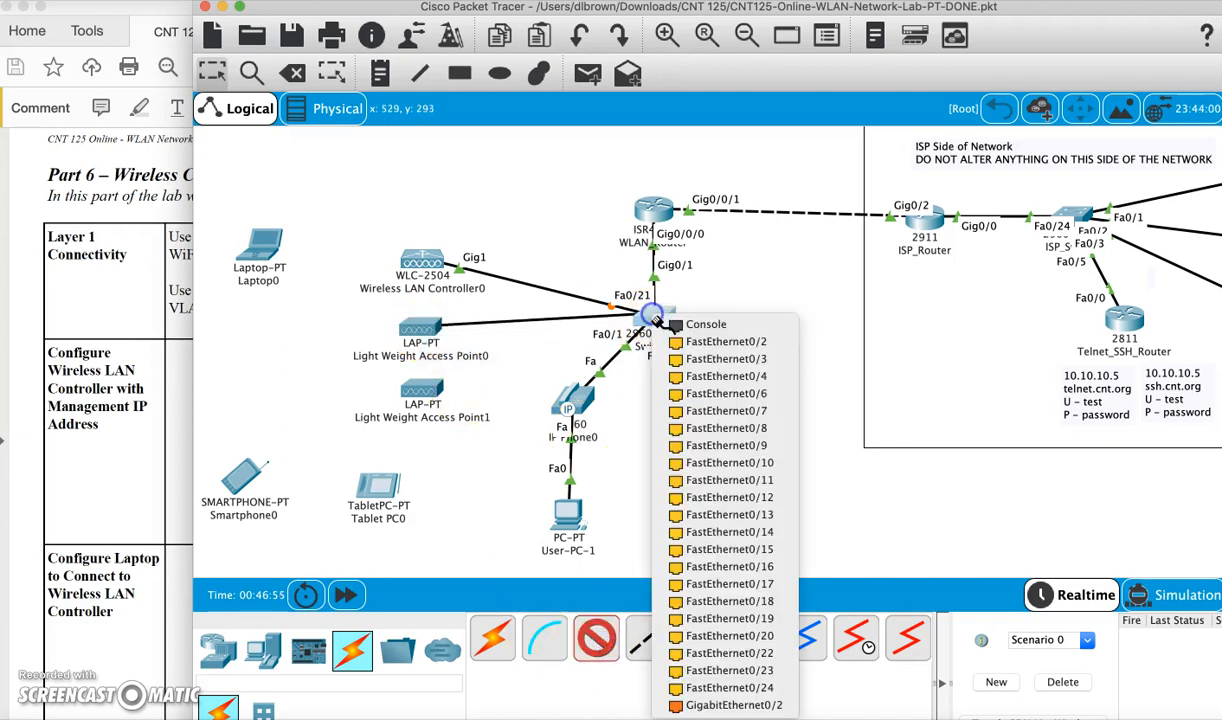
click(729, 653)
click(598, 648)
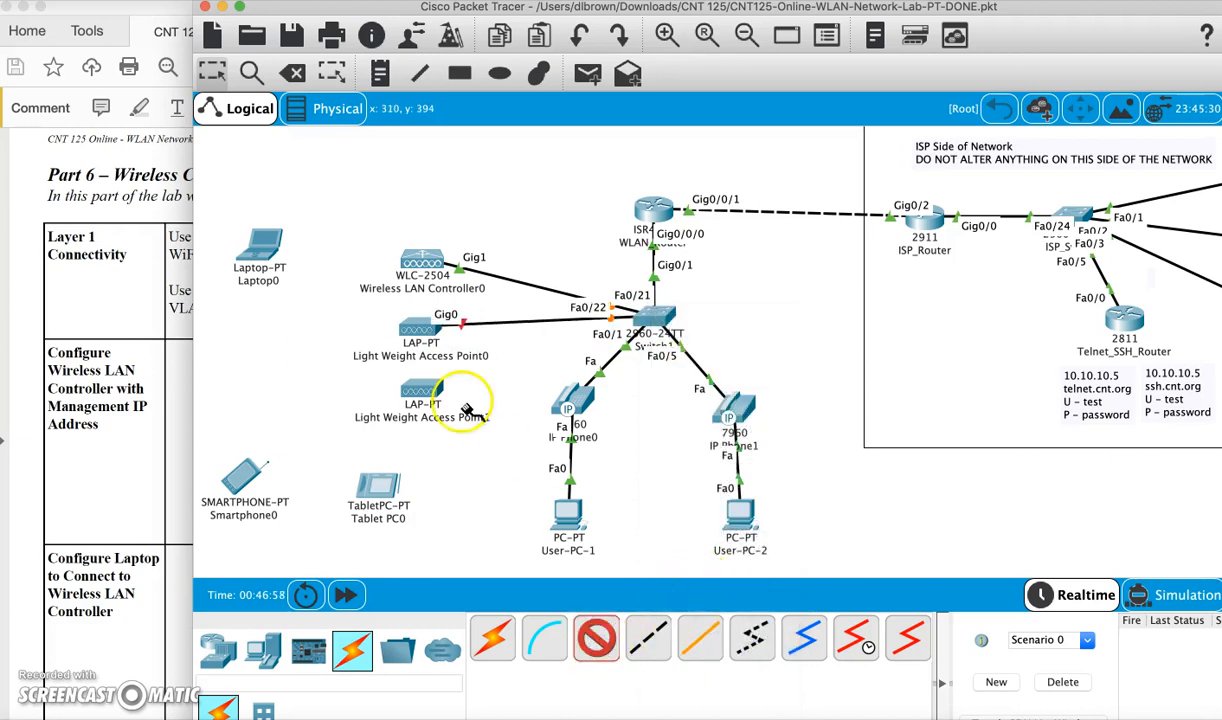
click(437, 394)
click(463, 402)
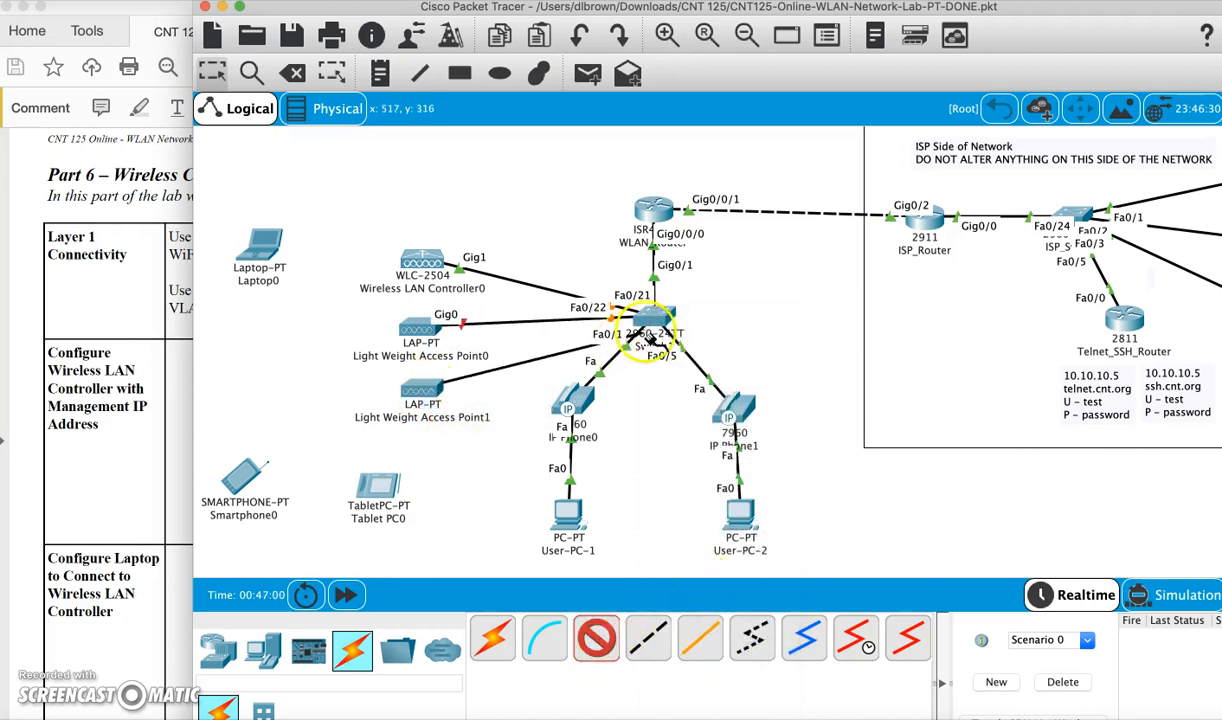
click(652, 320)
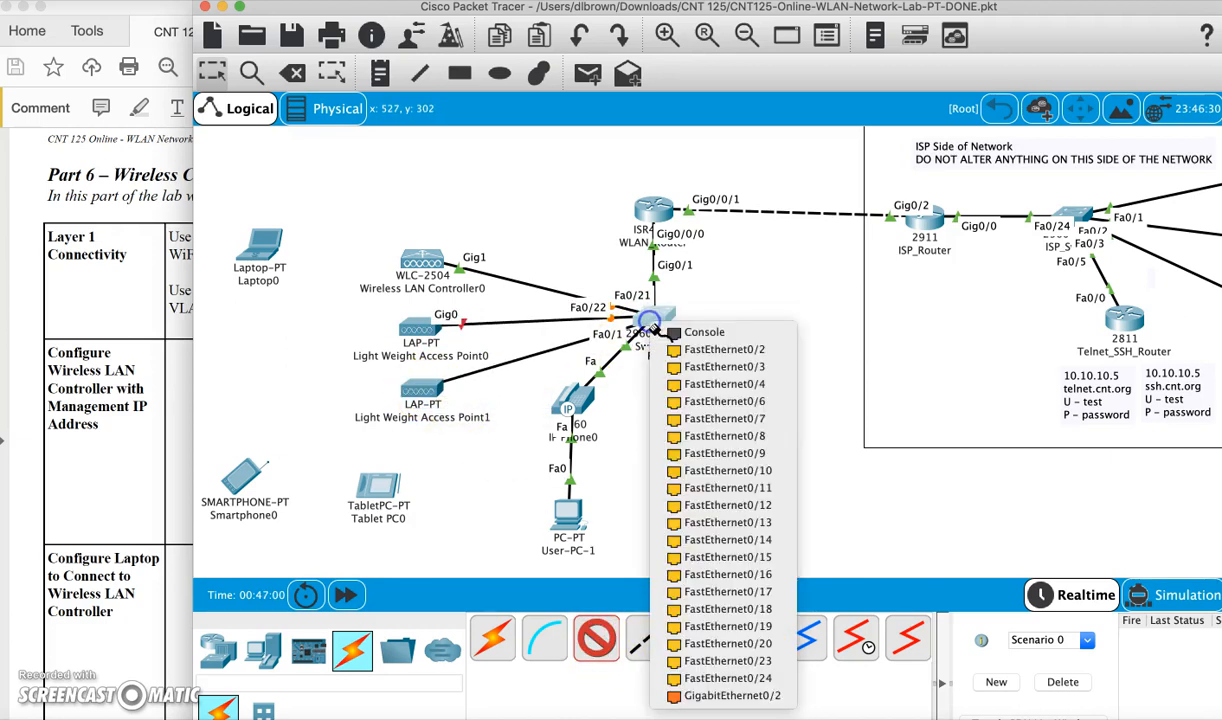
click(745, 661)
Connect Laptop0 GigabitEthernet0 to WLC GigabitEthernet2 and nudge the laptop into place
click(600, 645)
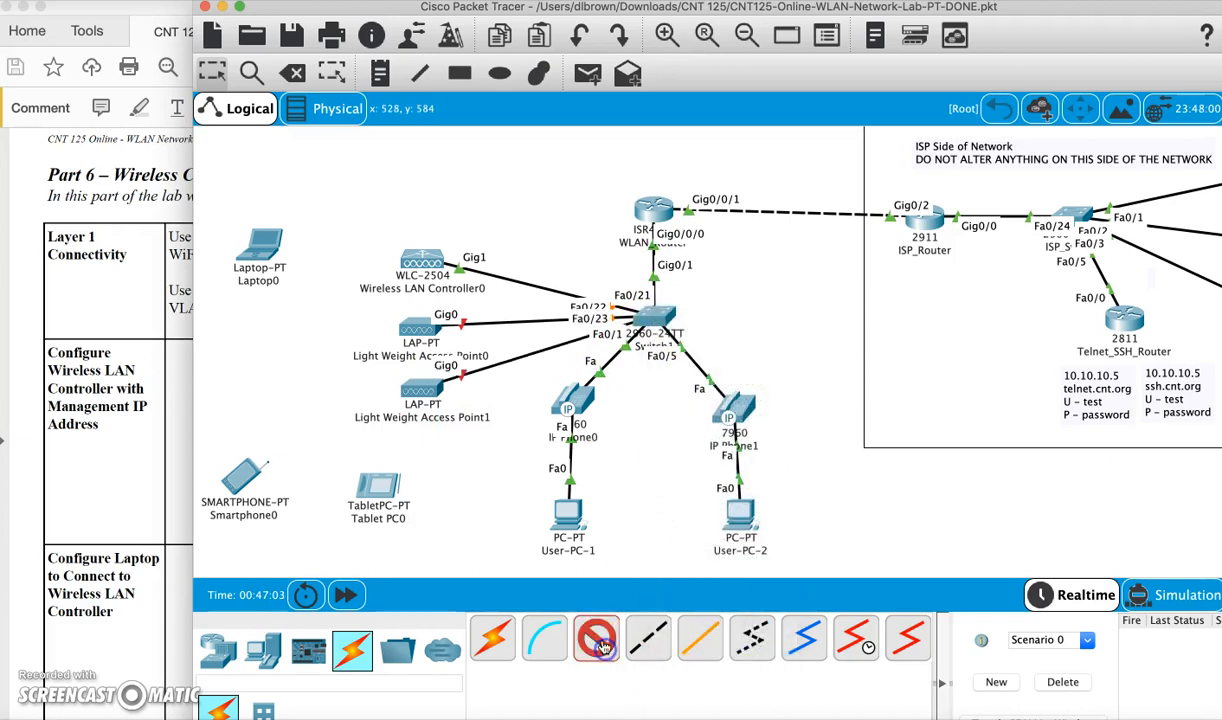
click(255, 252)
click(303, 315)
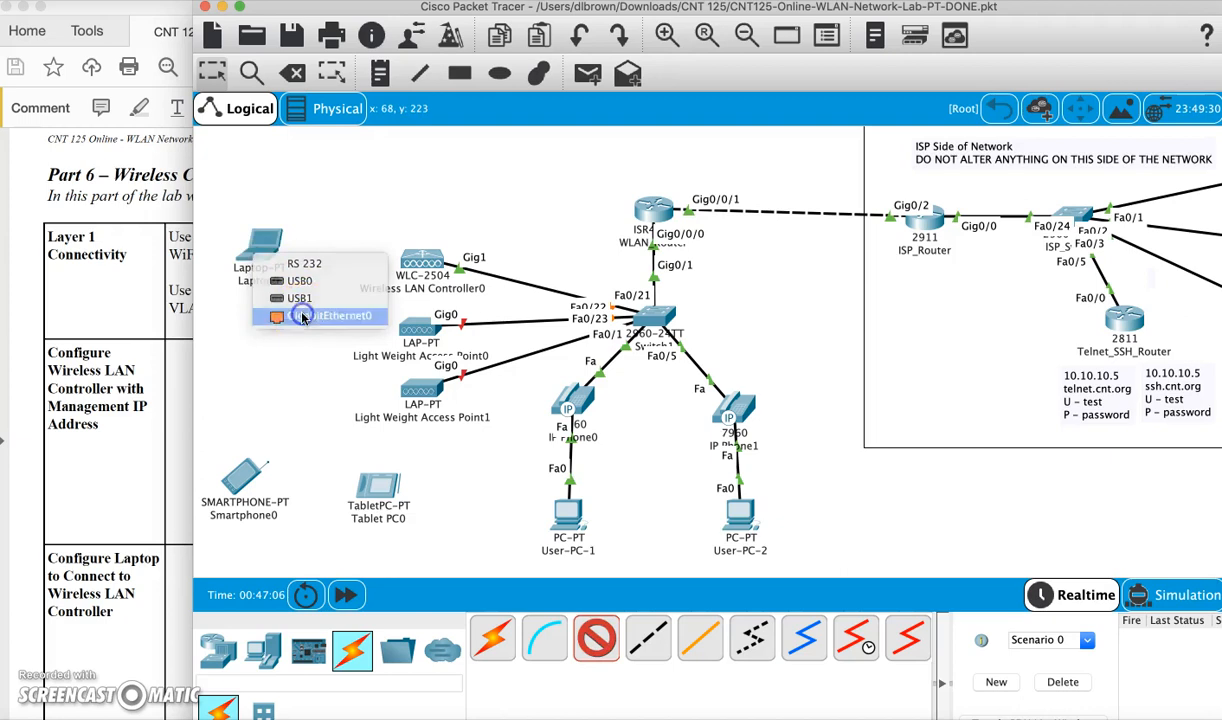
click(438, 263)
click(478, 276)
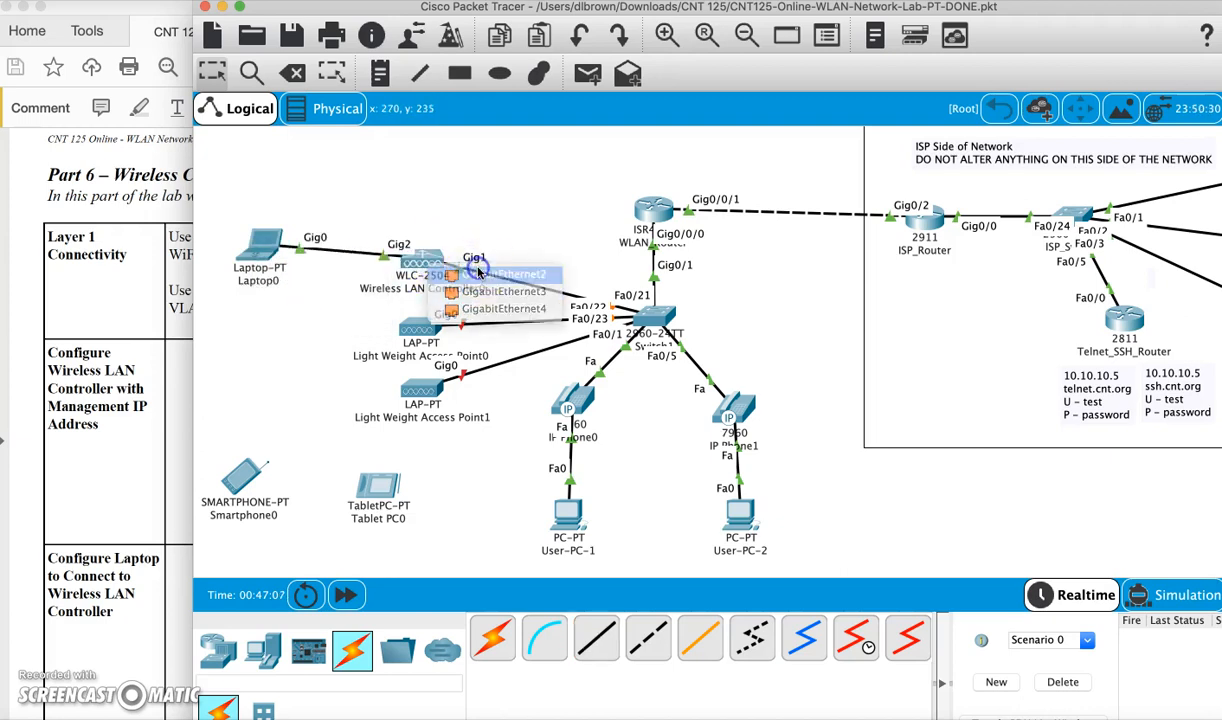
drag(255, 259, 261, 262)
mouse_move(436, 261)
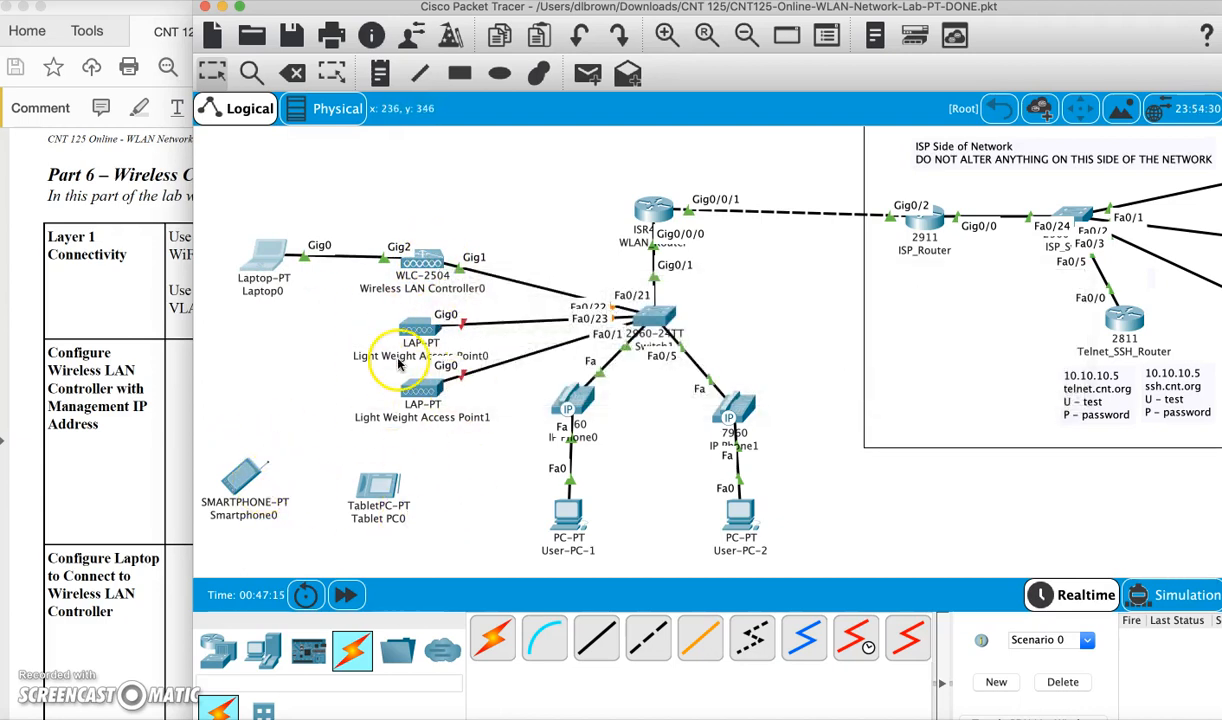
click(96, 404)
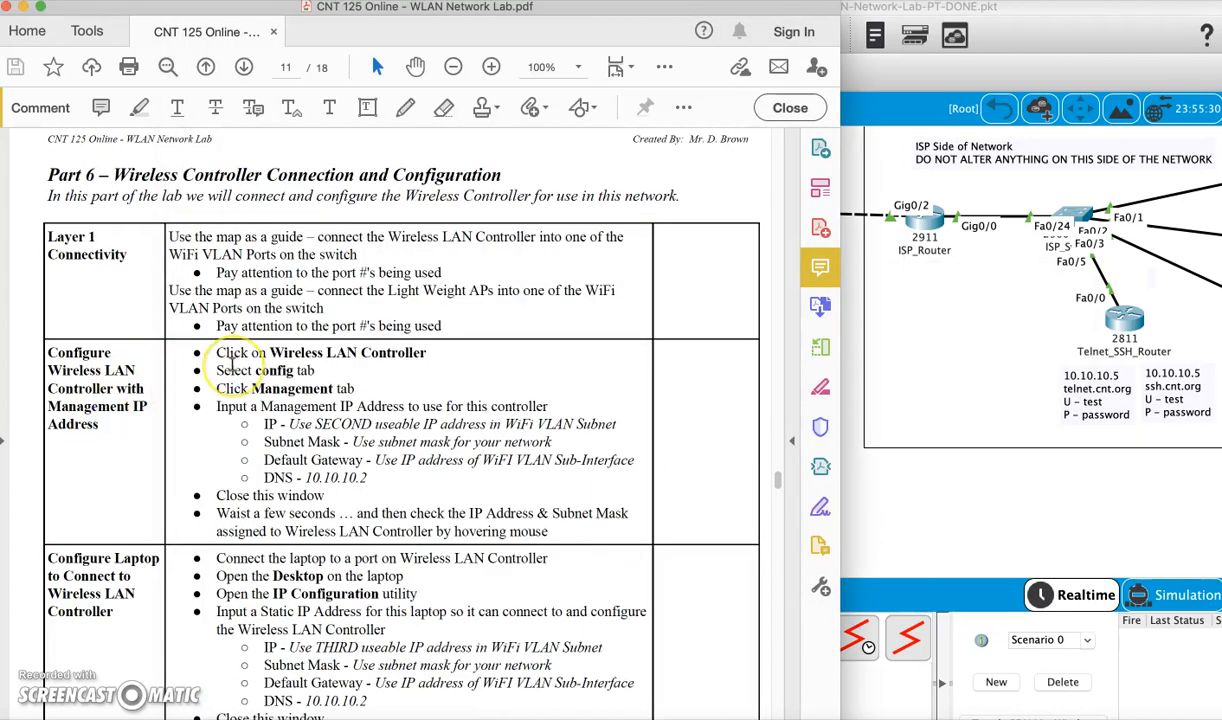
scroll(231, 366, down, 1)
scroll(231, 366, down, 1)
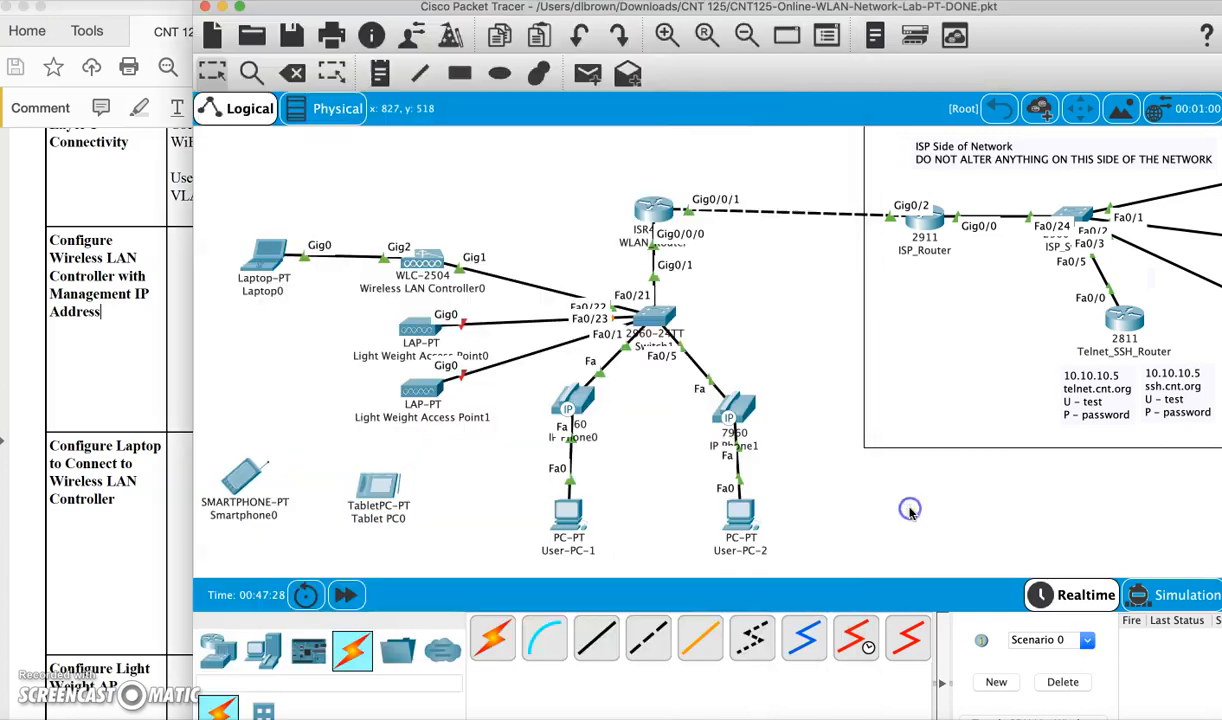
Open Wireless LAN Controller0's management settings and enter IPv4 address 192.168.96.2
click(866, 480)
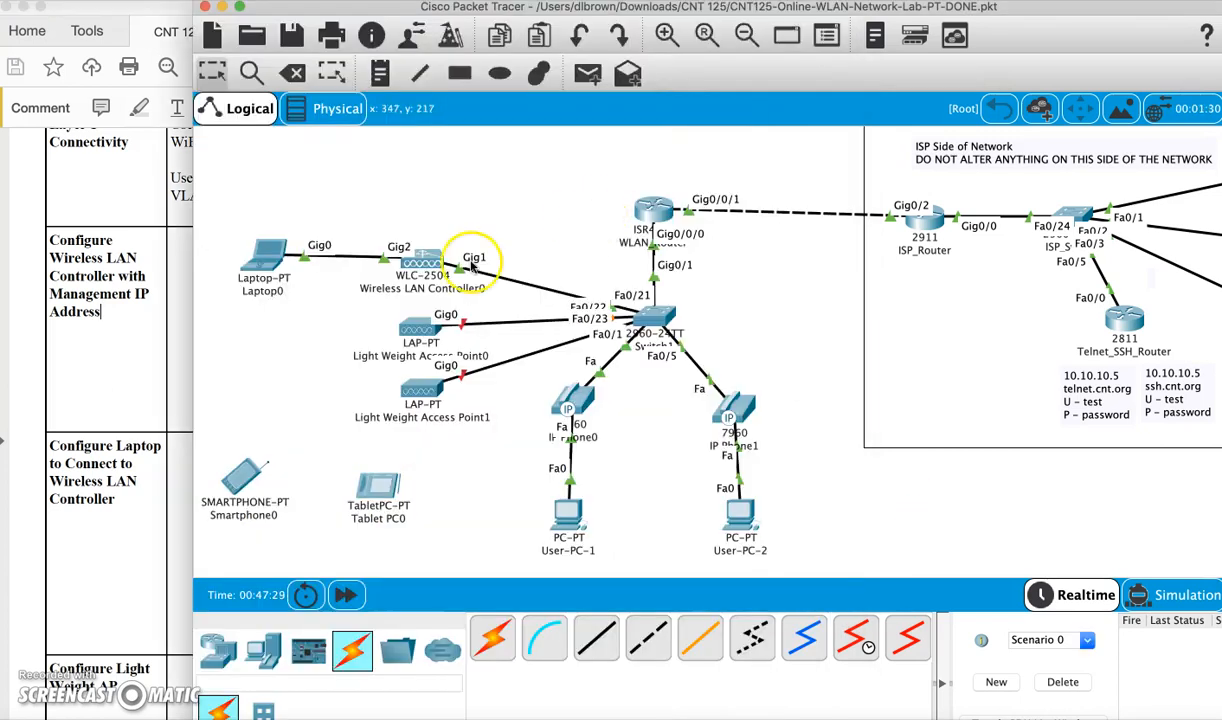
click(415, 252)
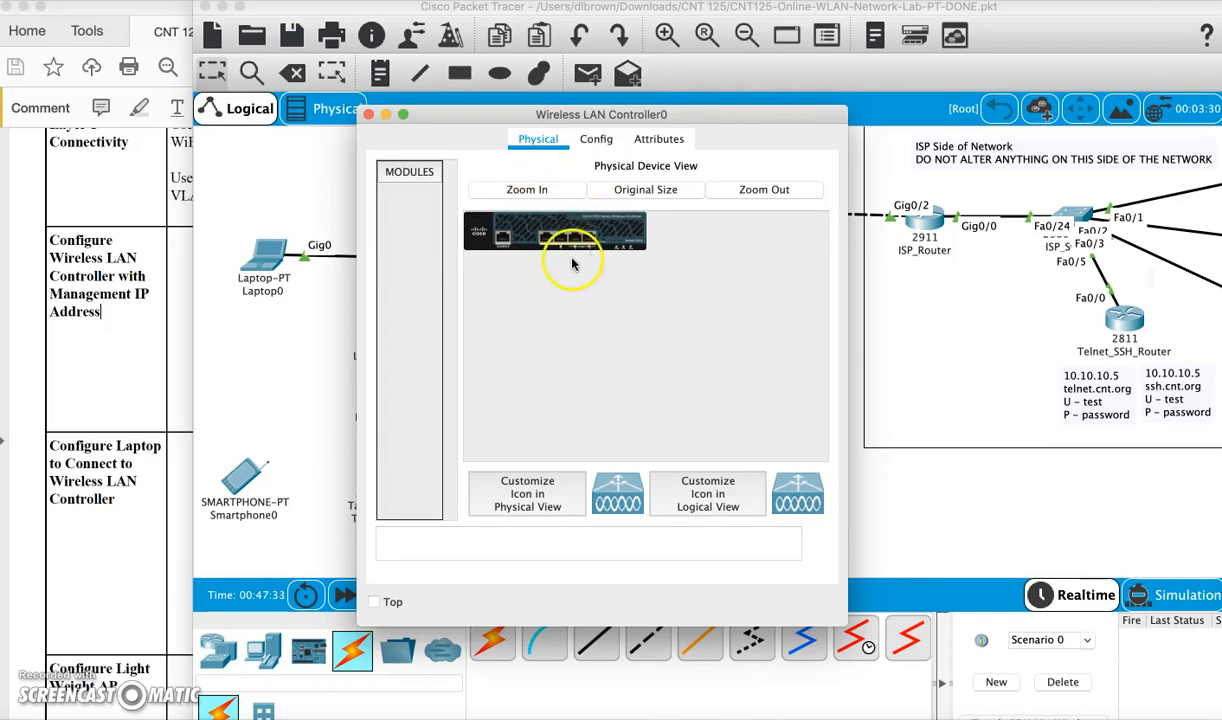
click(600, 137)
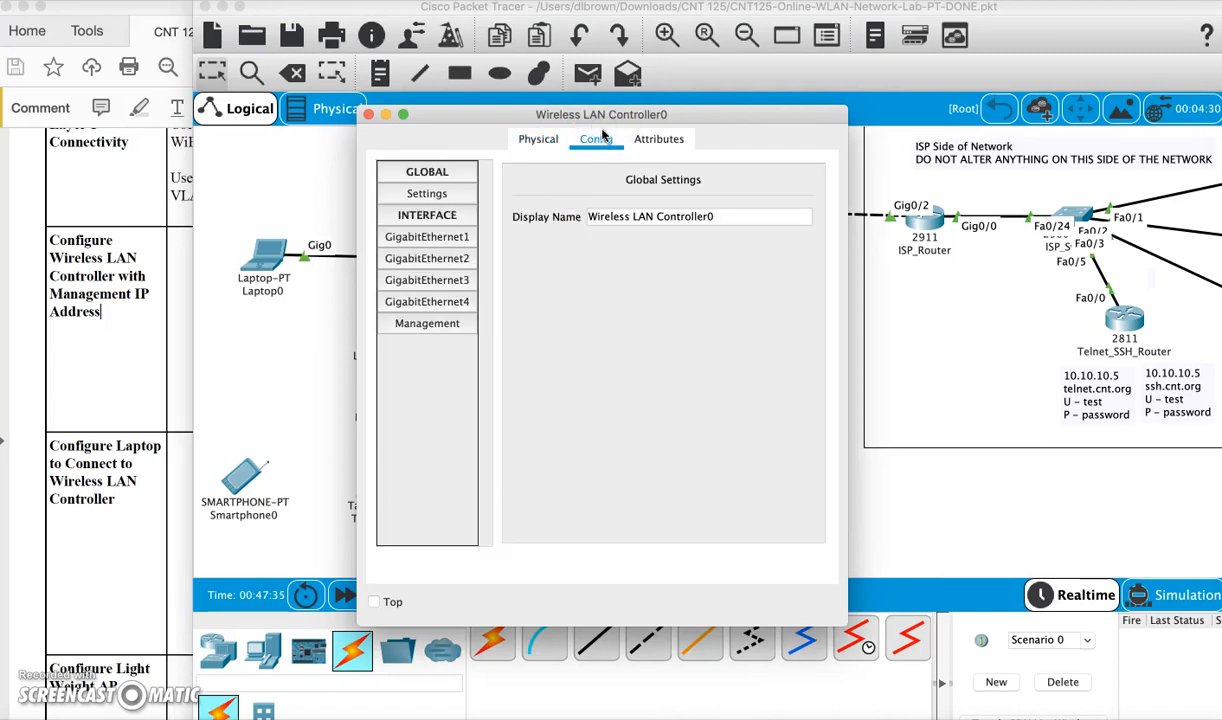
click(433, 324)
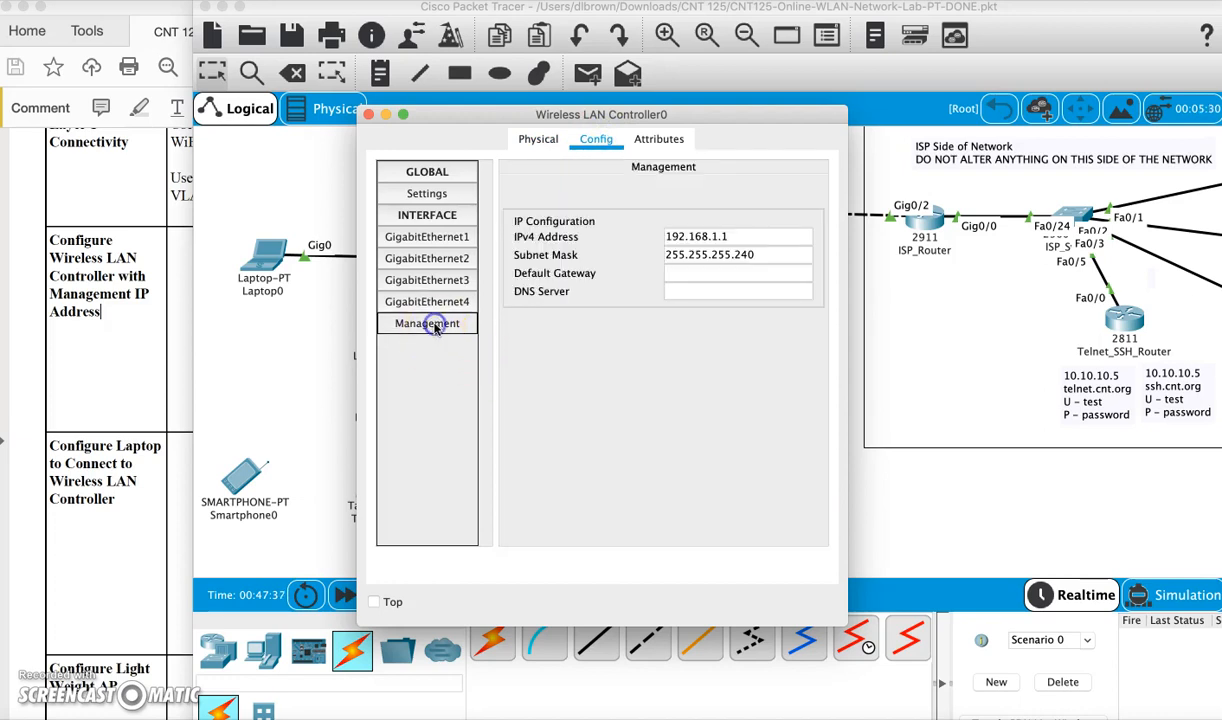
click(740, 234)
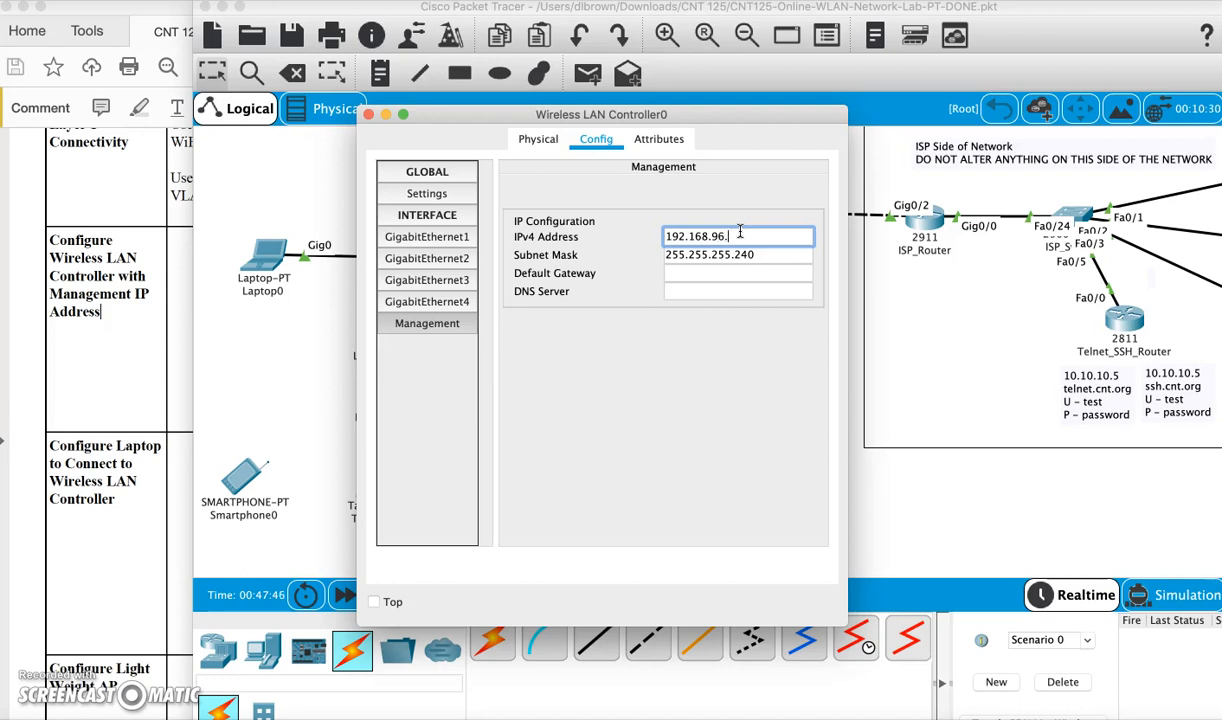
click(745, 233)
Set mask 255.255.224.0, gateway 192.168.96.1 and DNS 10.10.10.2, then close the controller window
click(757, 254)
key(BackSpace)
key(BackSpace)
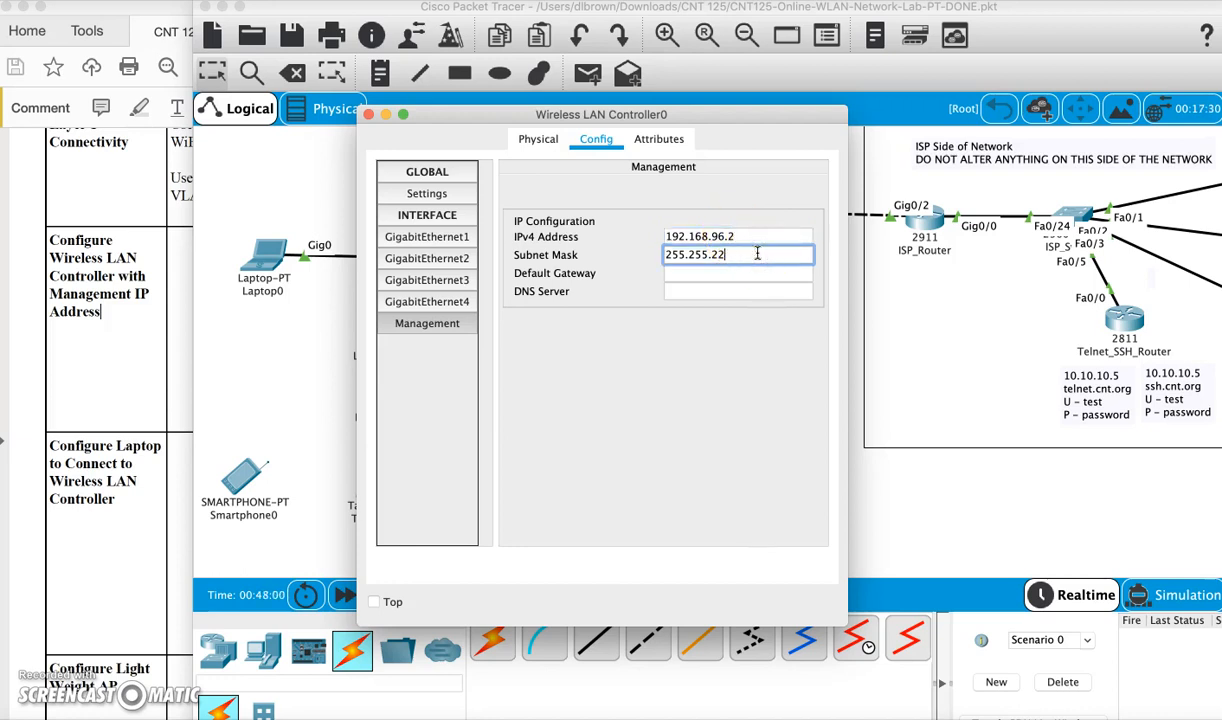
click(747, 274)
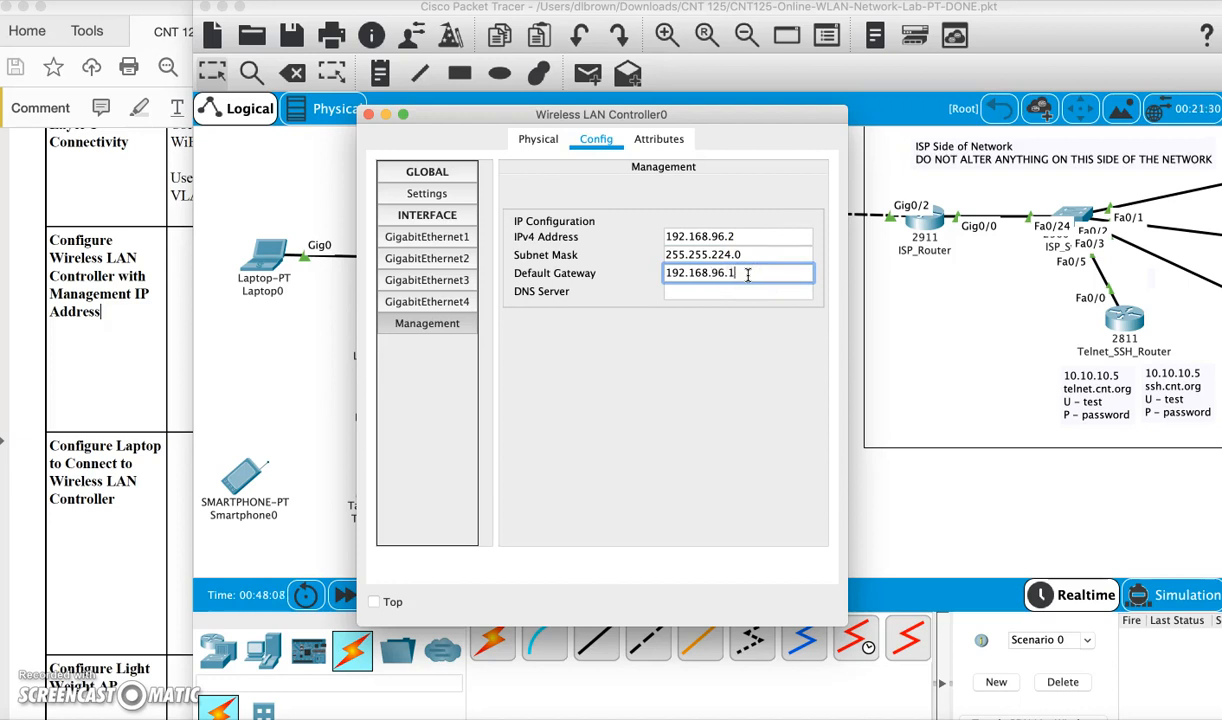
click(745, 293)
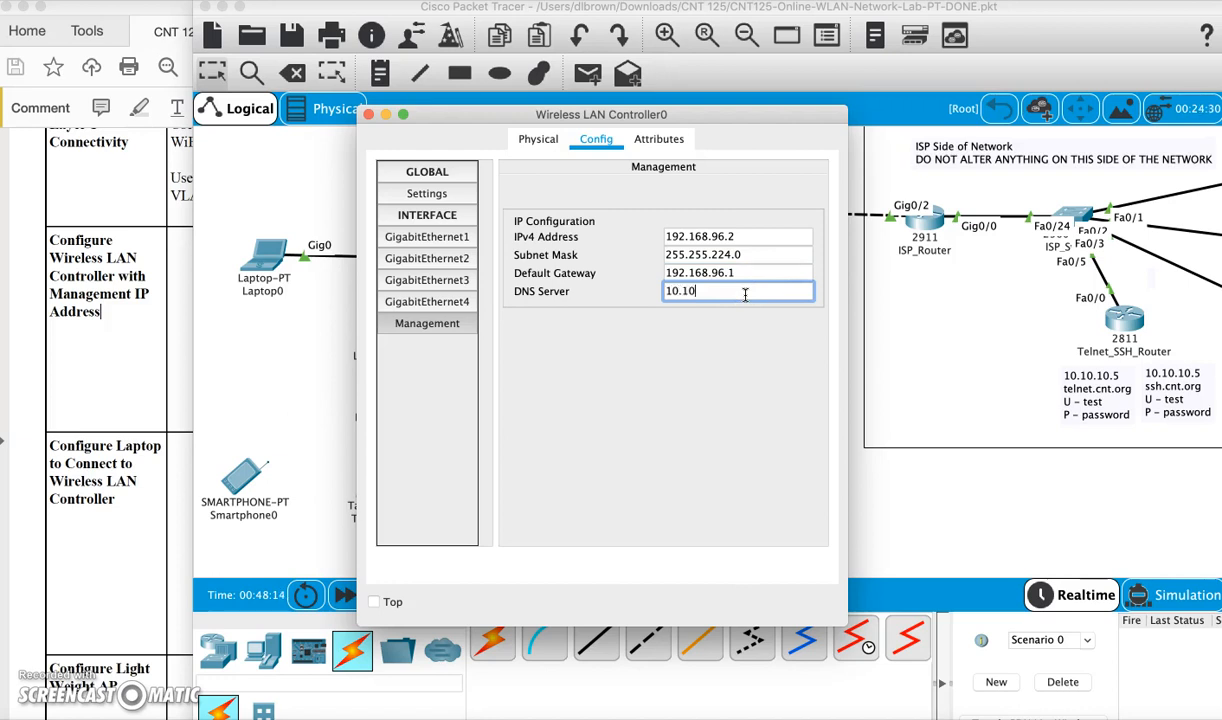
scroll(1116, 283, right, 3)
scroll(1116, 283, up, 2)
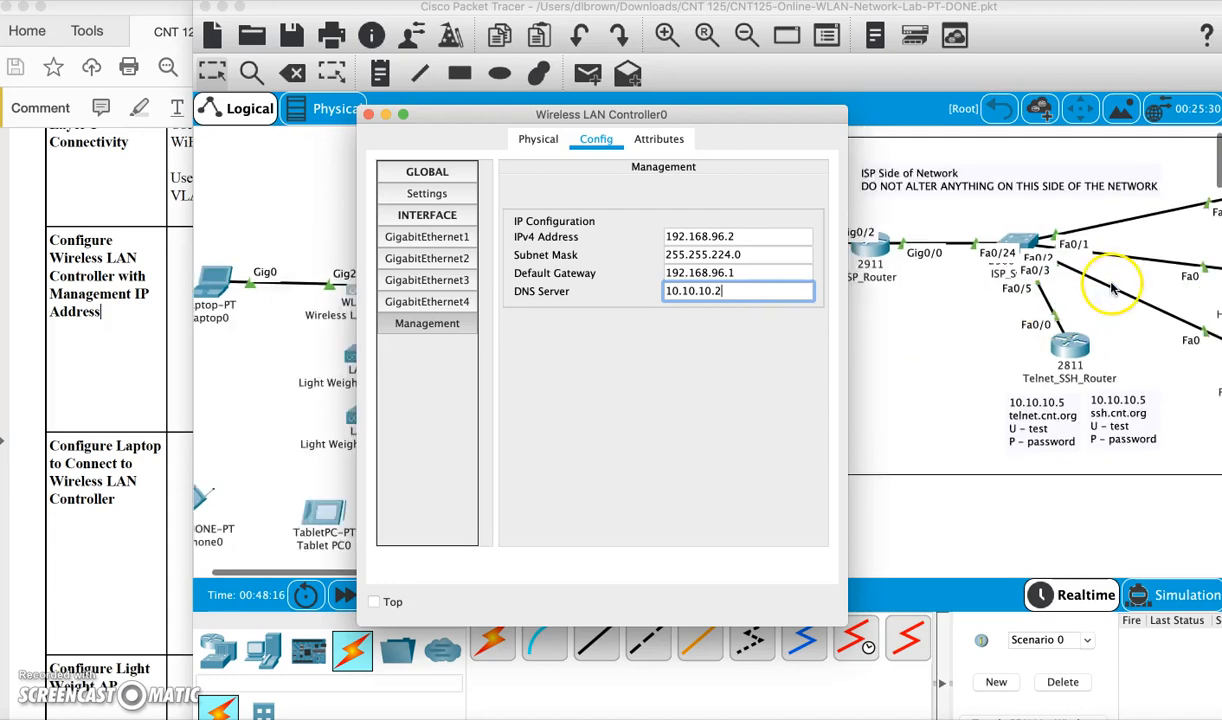
click(697, 328)
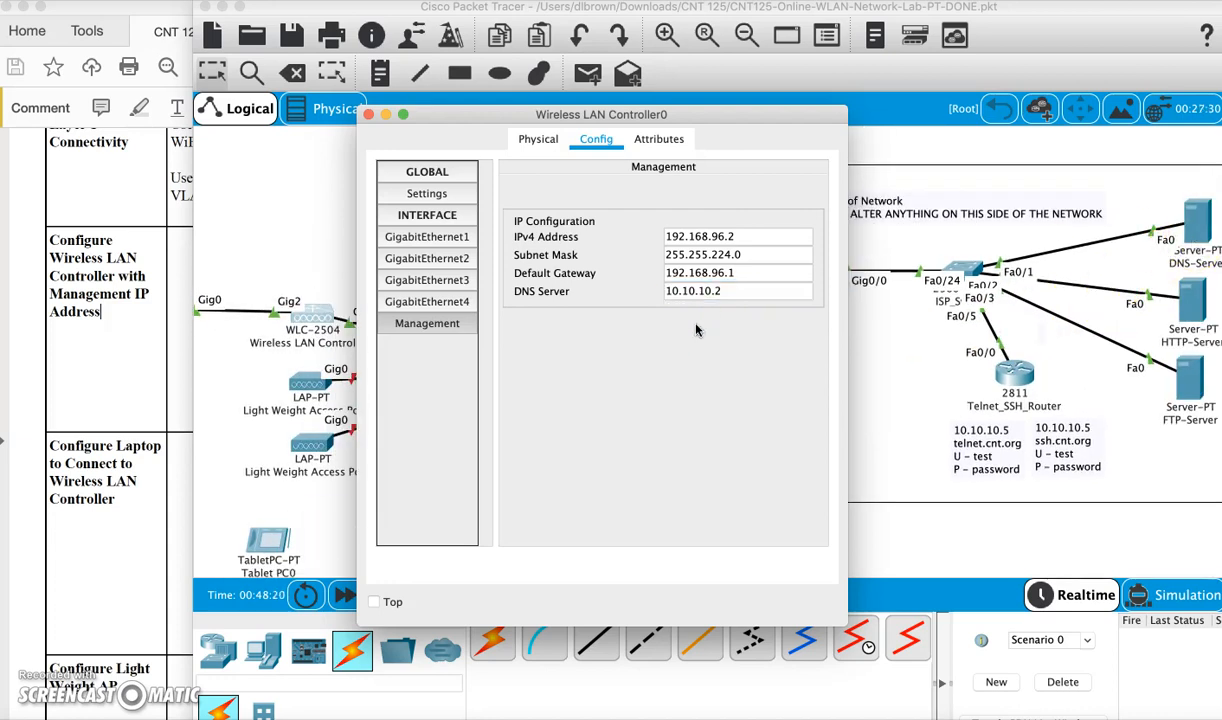
click(538, 143)
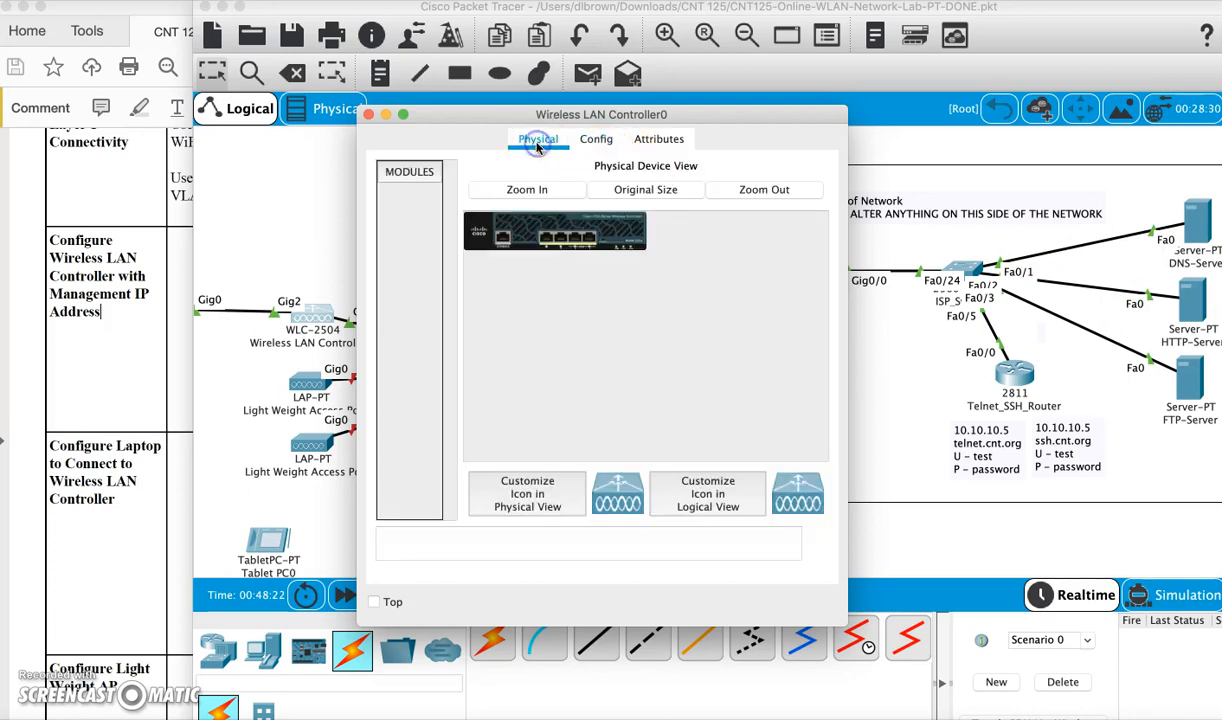
click(368, 114)
Open Laptop0's IP Configuration and enter static address 192.168.96.3
scroll(357, 228, up, 2)
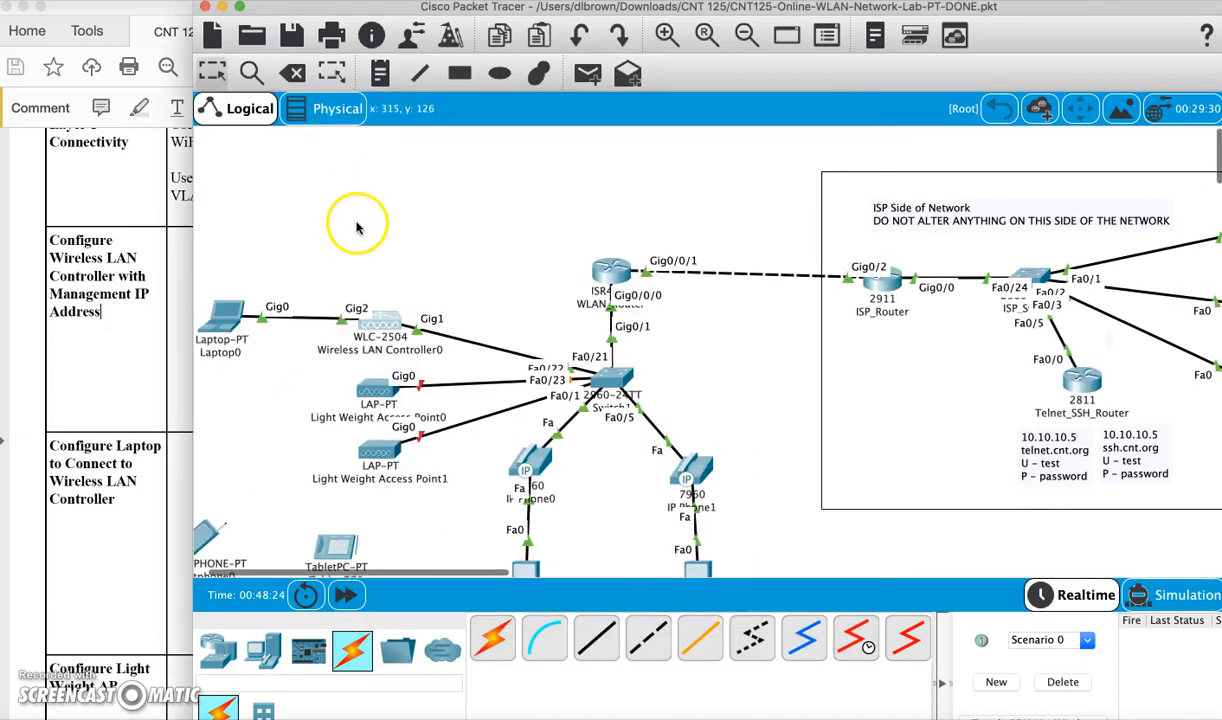
scroll(357, 228, left, 2)
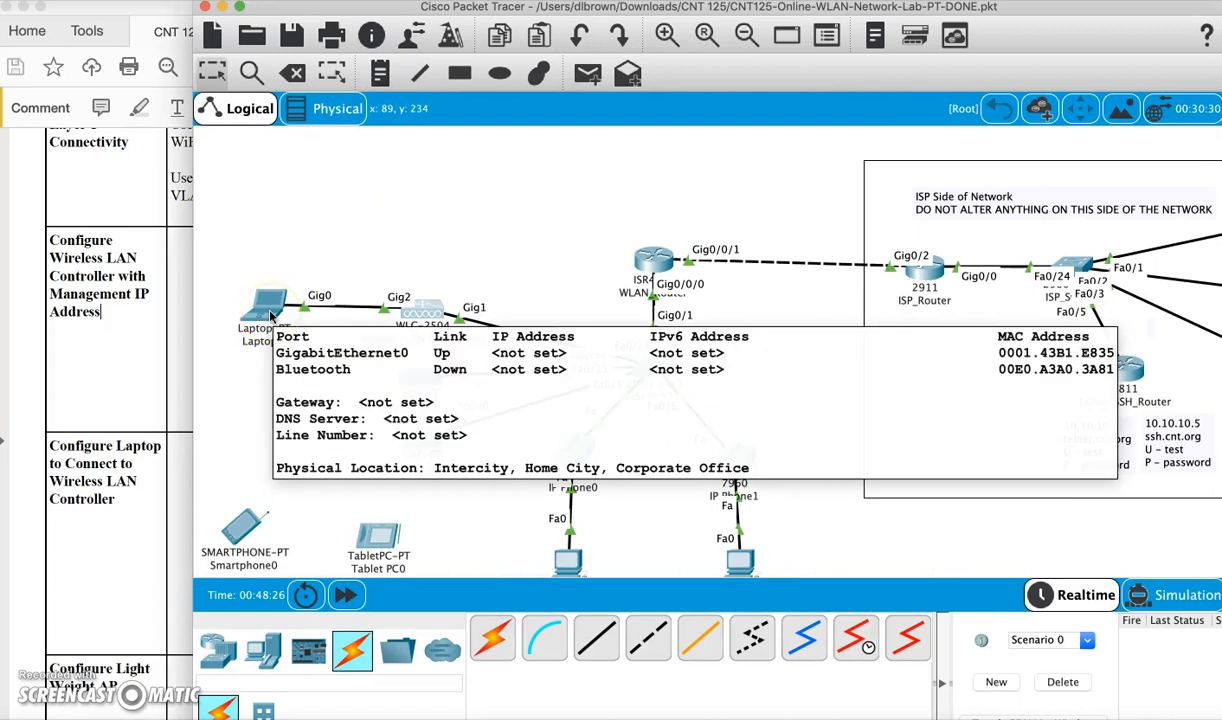
click(268, 310)
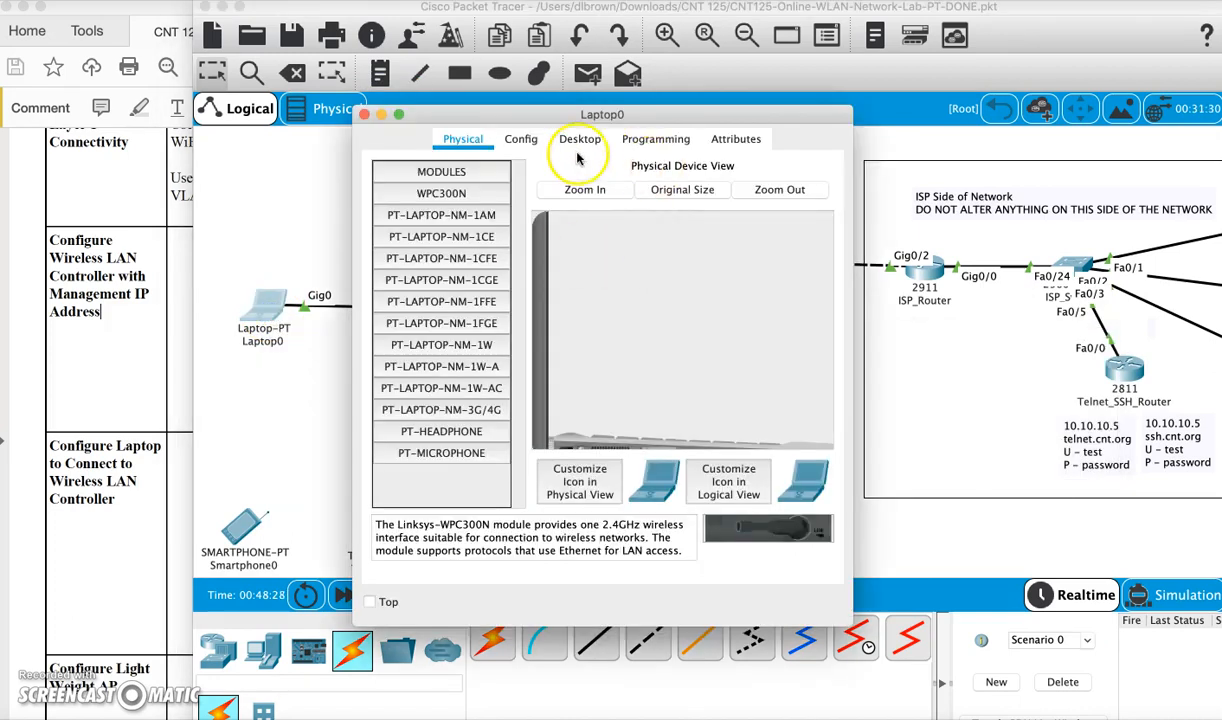
click(584, 142)
click(386, 205)
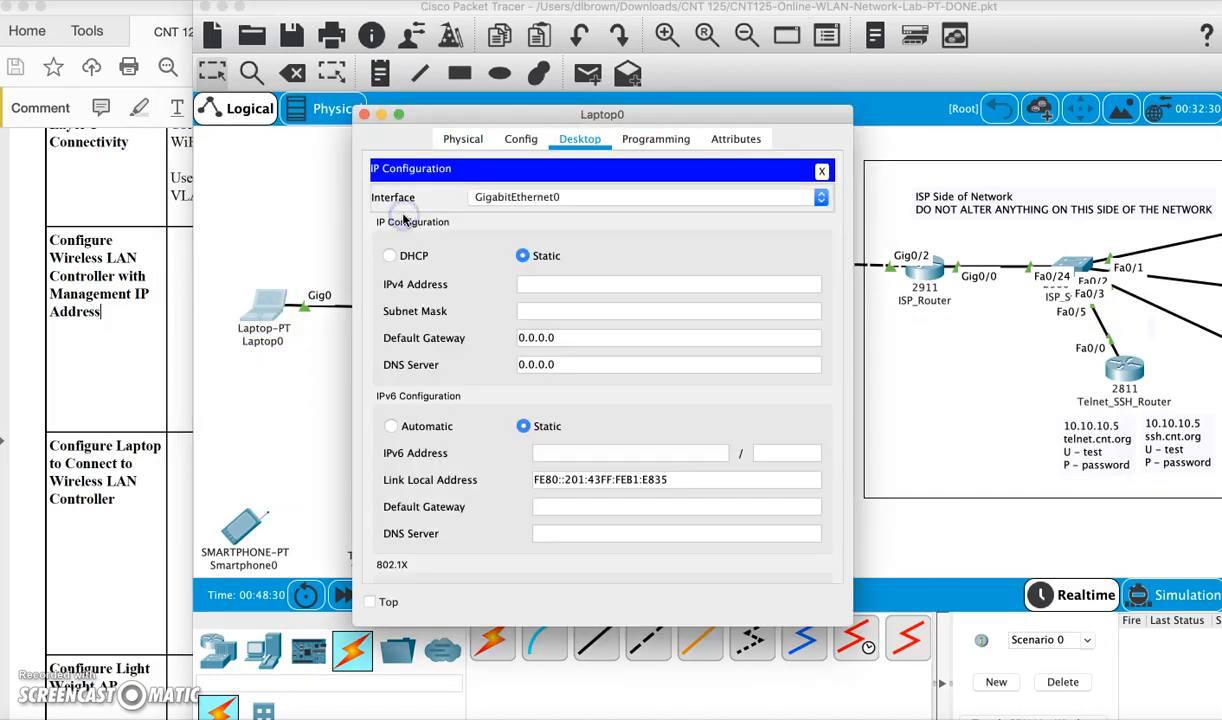
click(537, 282)
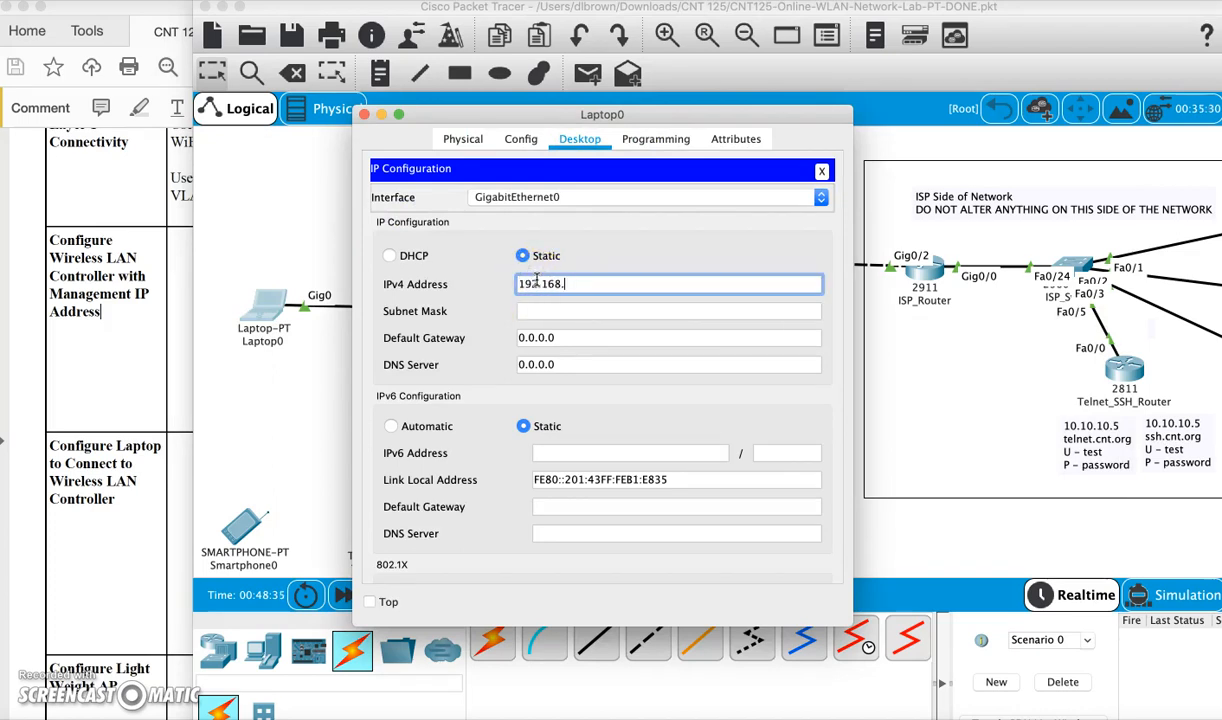
click(623, 318)
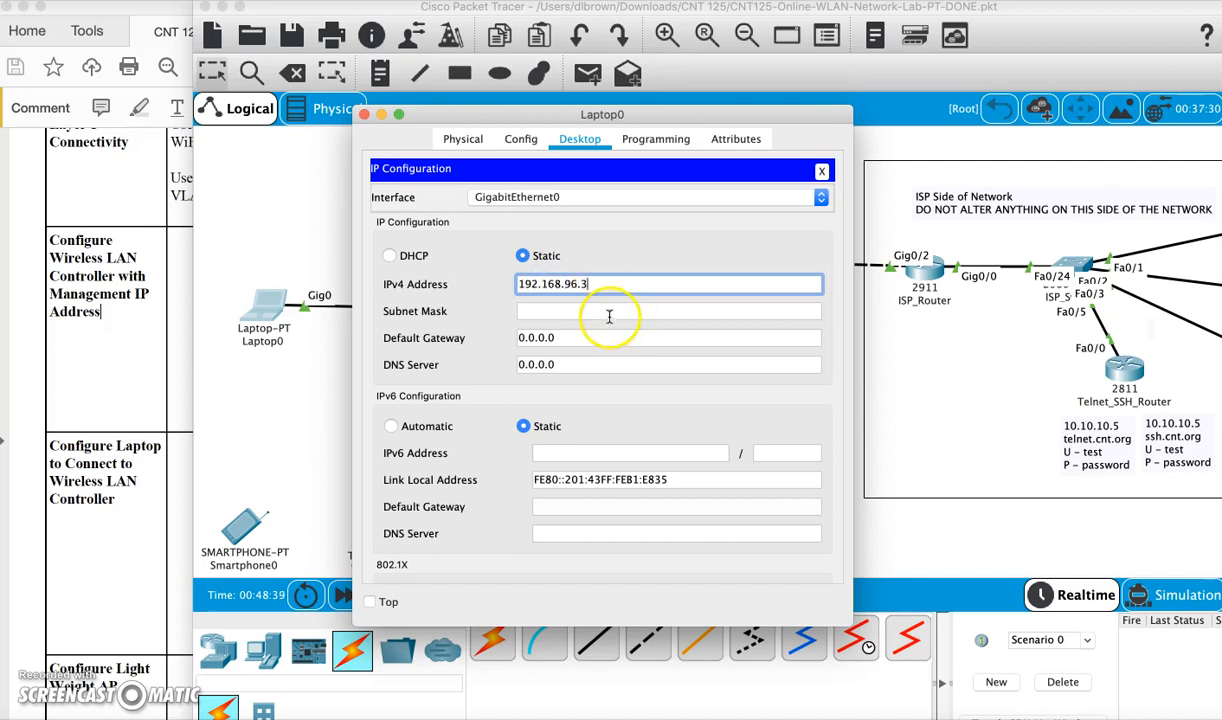
Fill in mask 255.255.224.0, gateway 192.168.96.1 and DNS 10.10.10.2, then close Laptop0's window
click(601, 312)
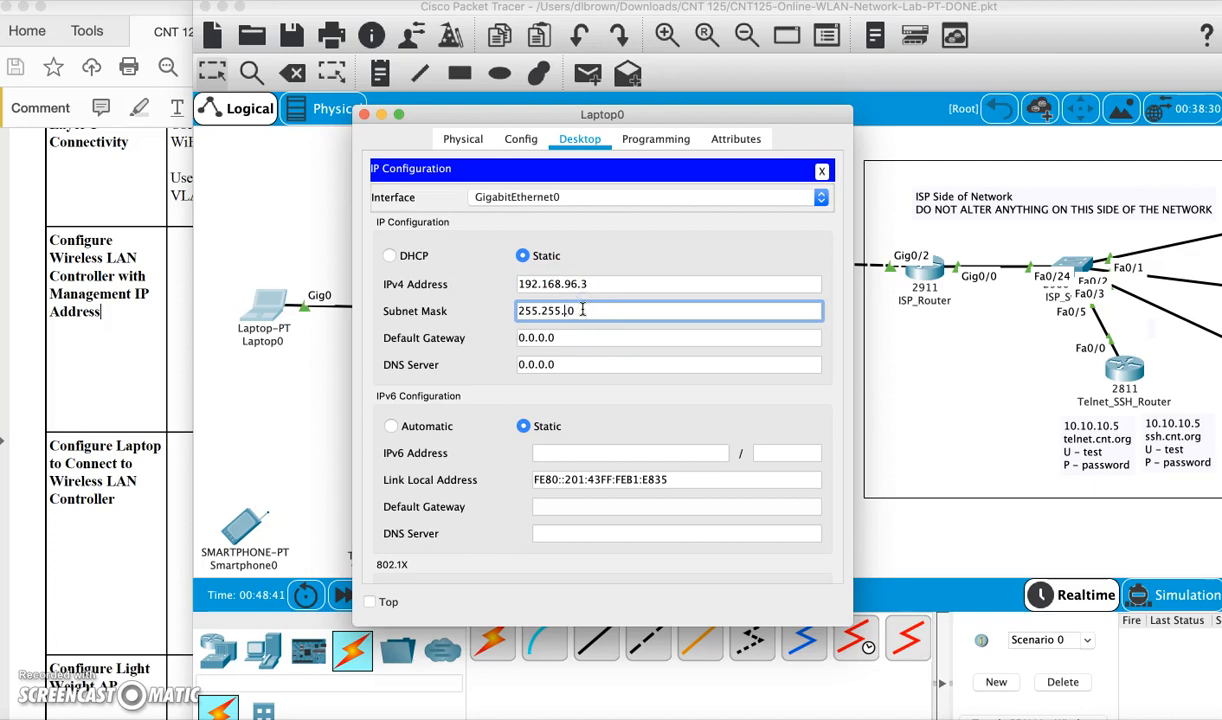
click(581, 344)
text(192.168.96.1)
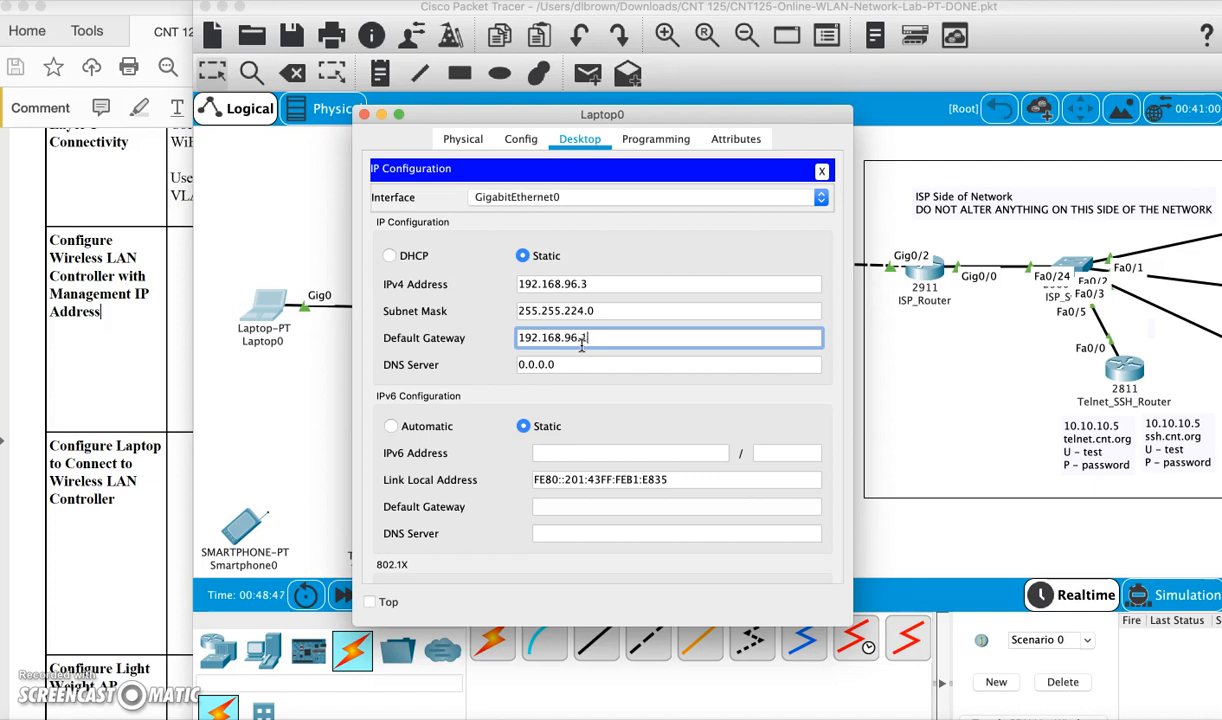
double_click(596, 338)
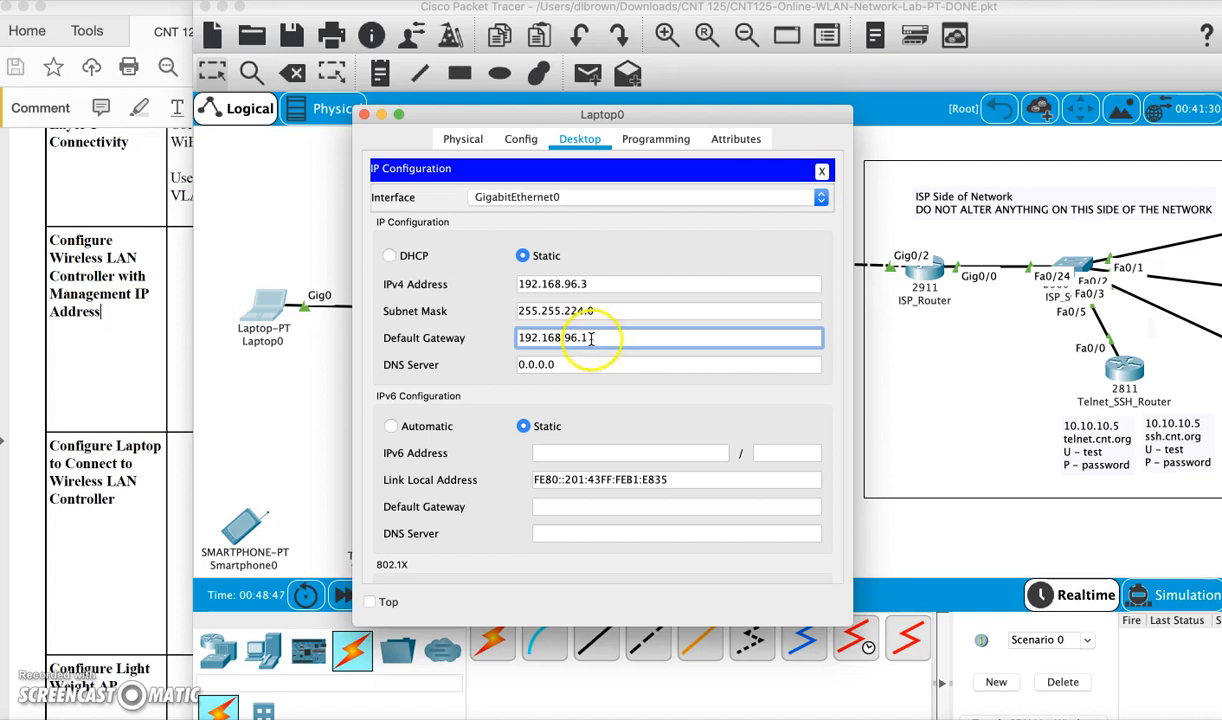
click(570, 364)
text(1)
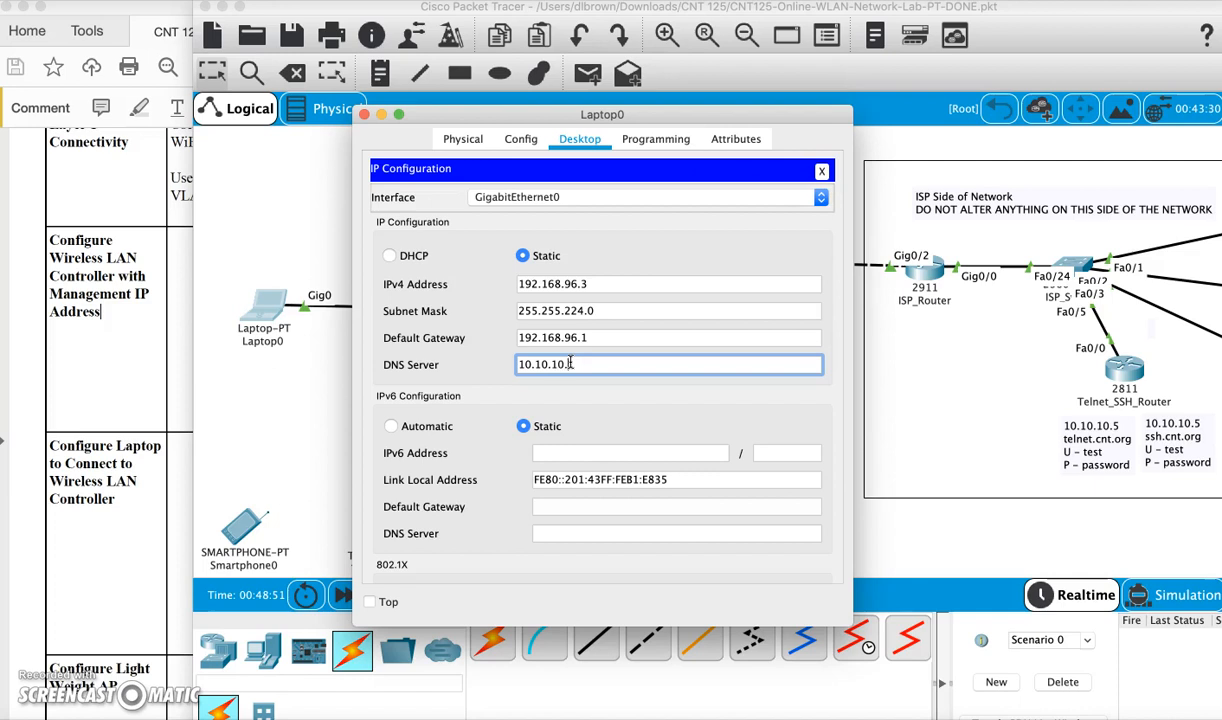
click(641, 376)
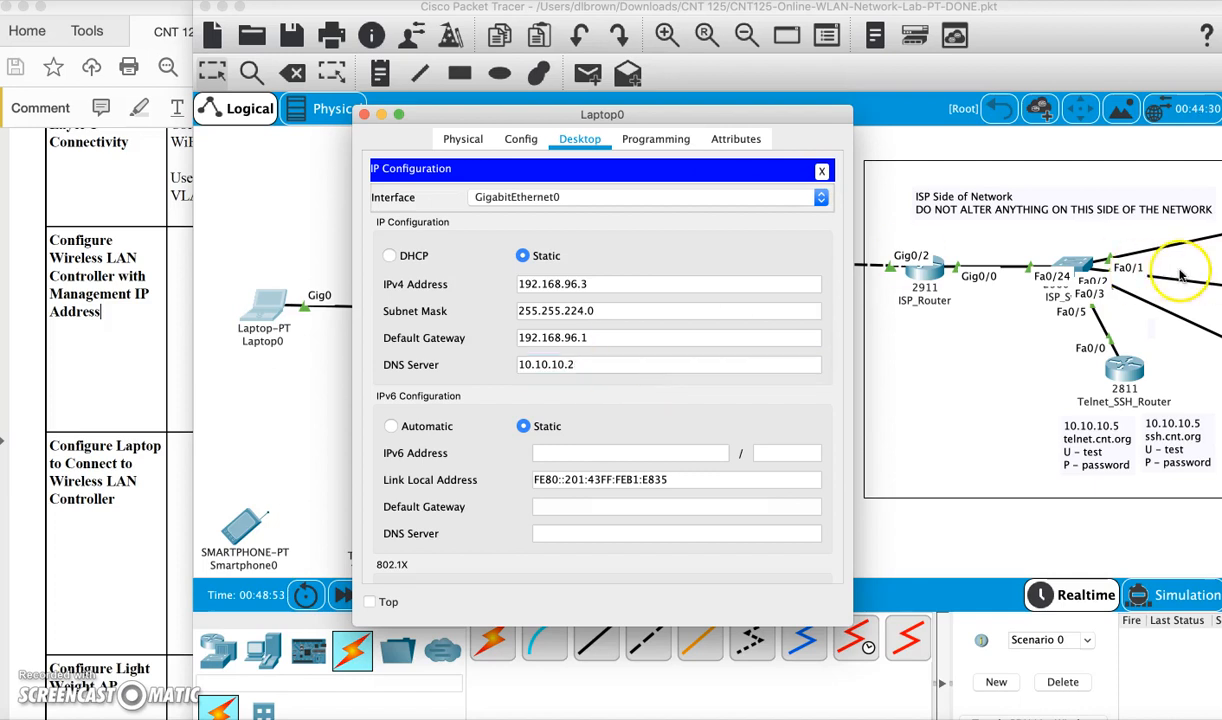
scroll(1175, 273, right, 5)
scroll(1180, 275, right, 2)
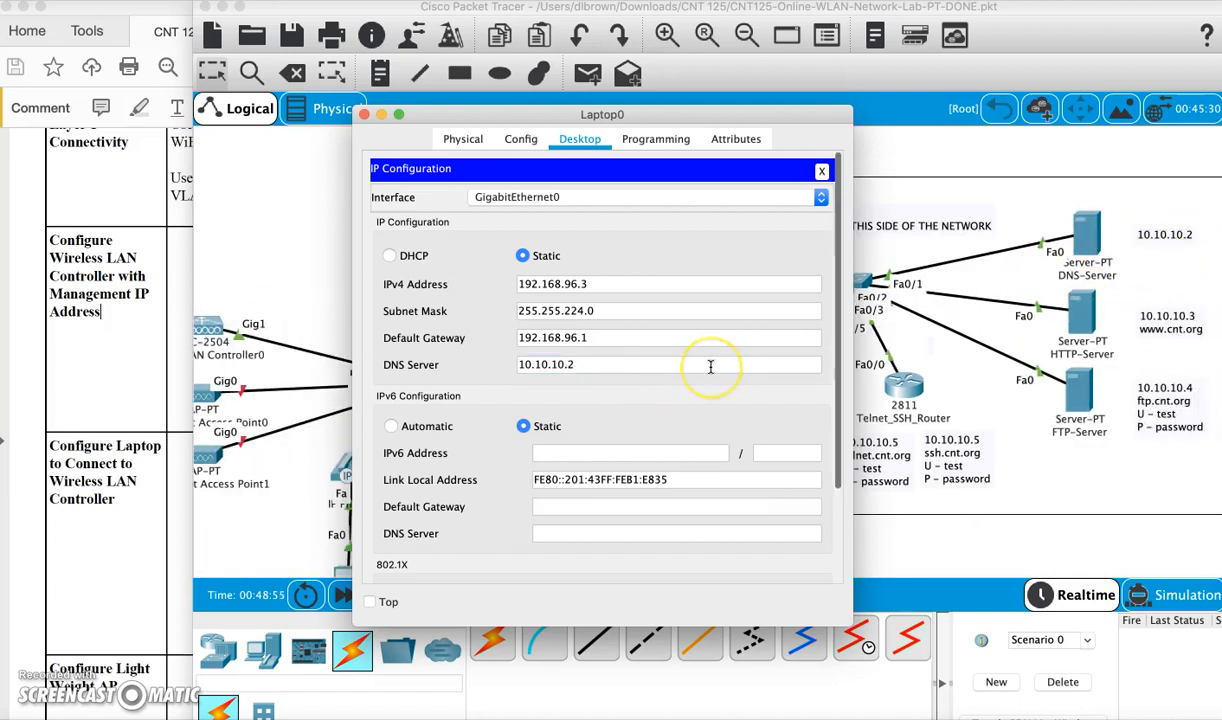
scroll(710, 367, down, 2)
click(600, 432)
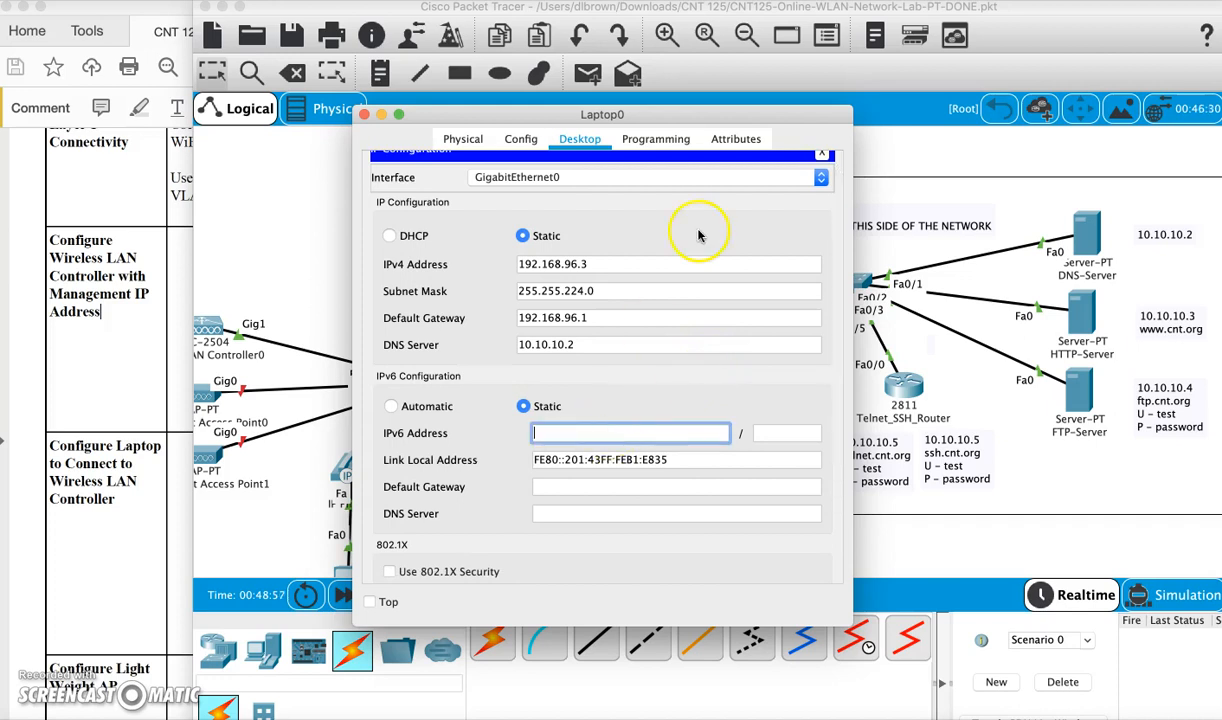
click(820, 152)
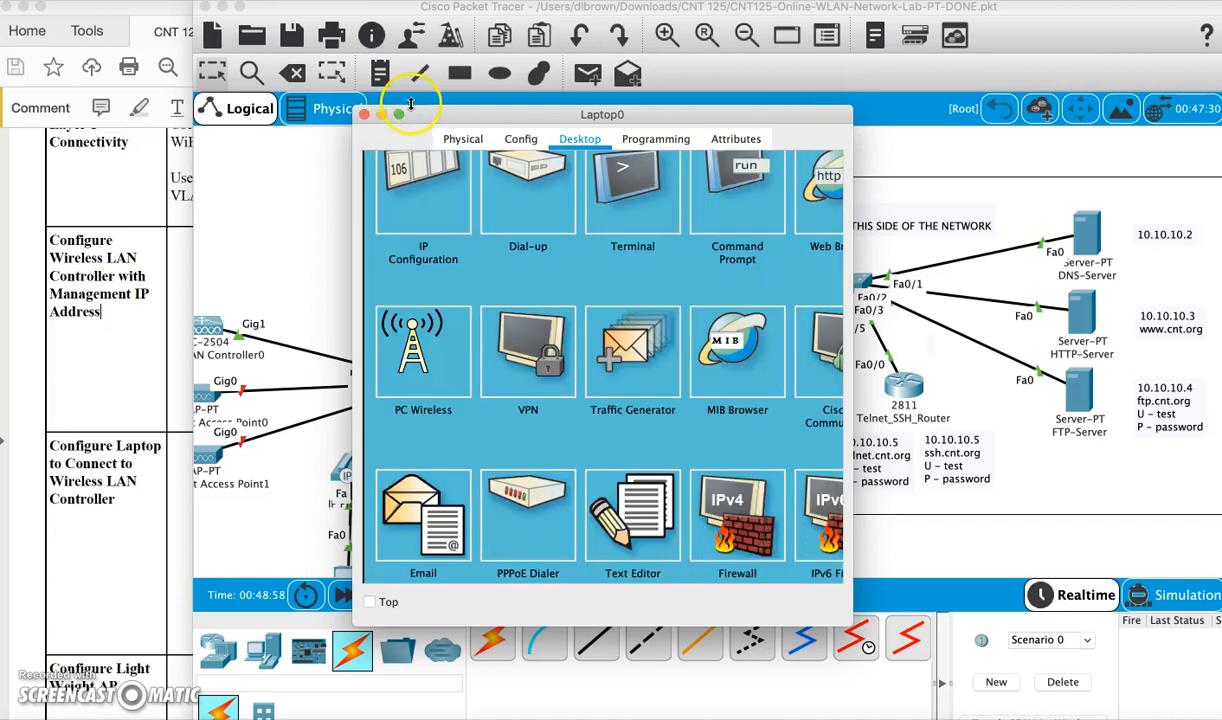
click(365, 116)
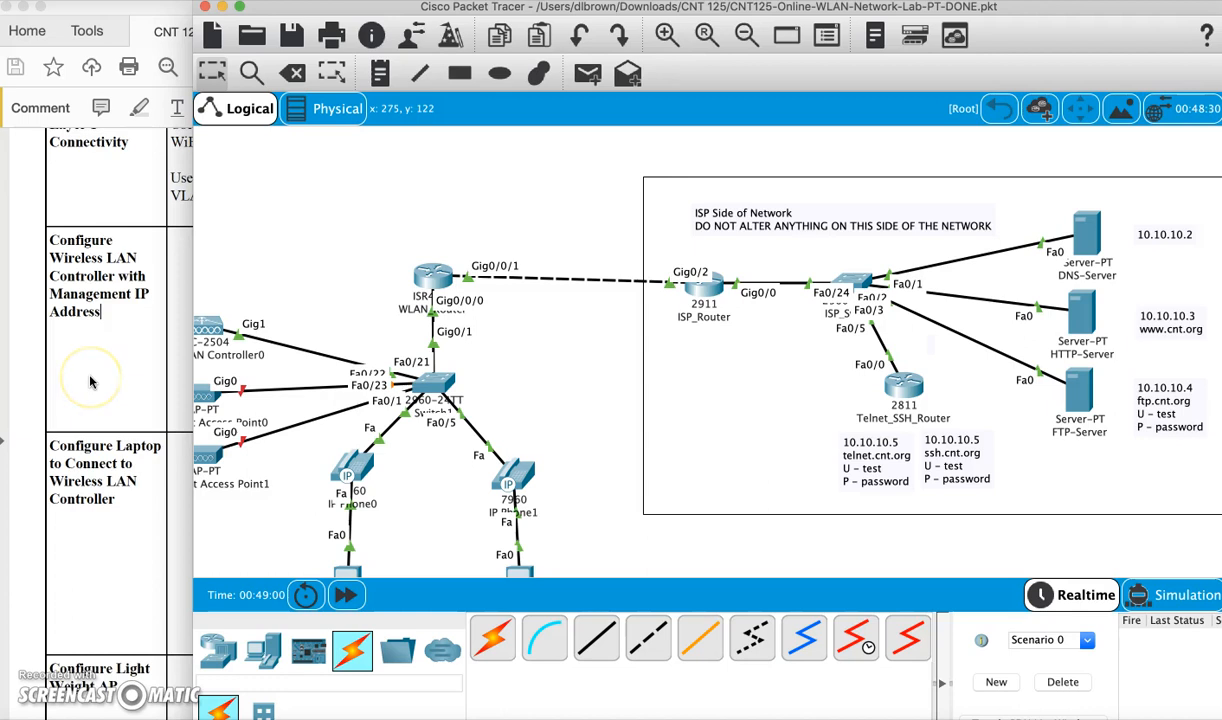
Scroll the lab PDF to the 'Configure Light Weight AP' instructions, then return to the topology
scroll(89, 382, down, 3)
click(95, 320)
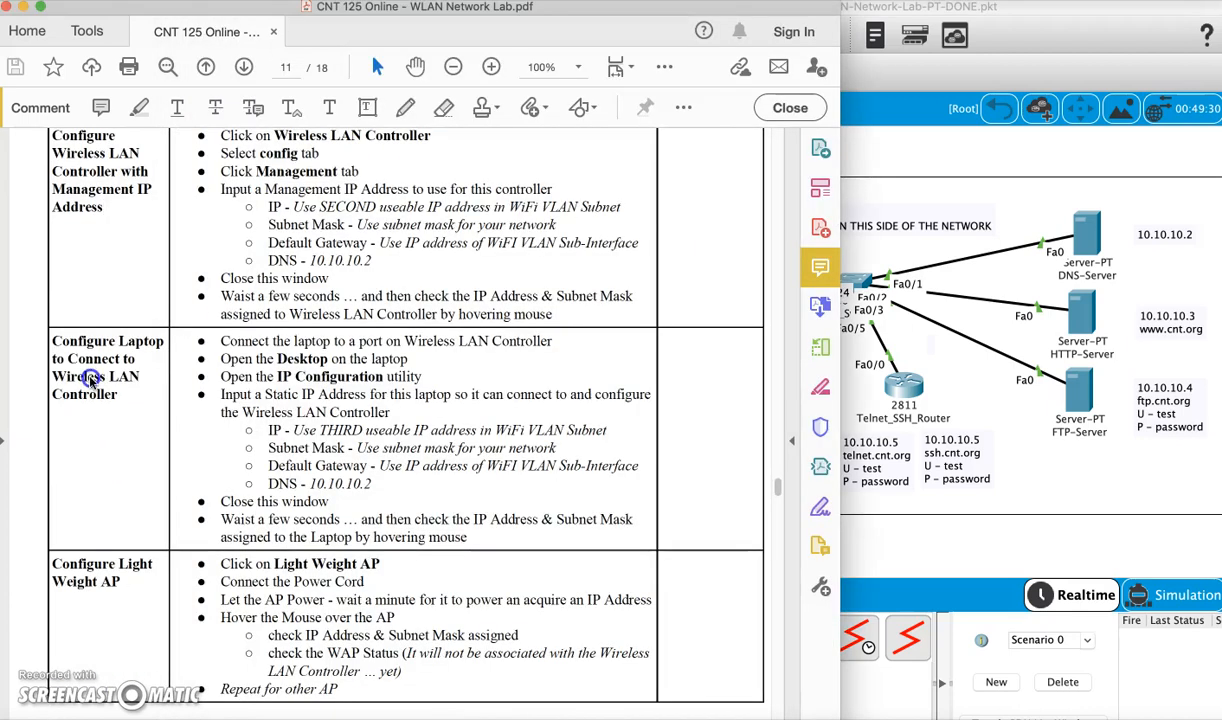
scroll(420, 472, down, 4)
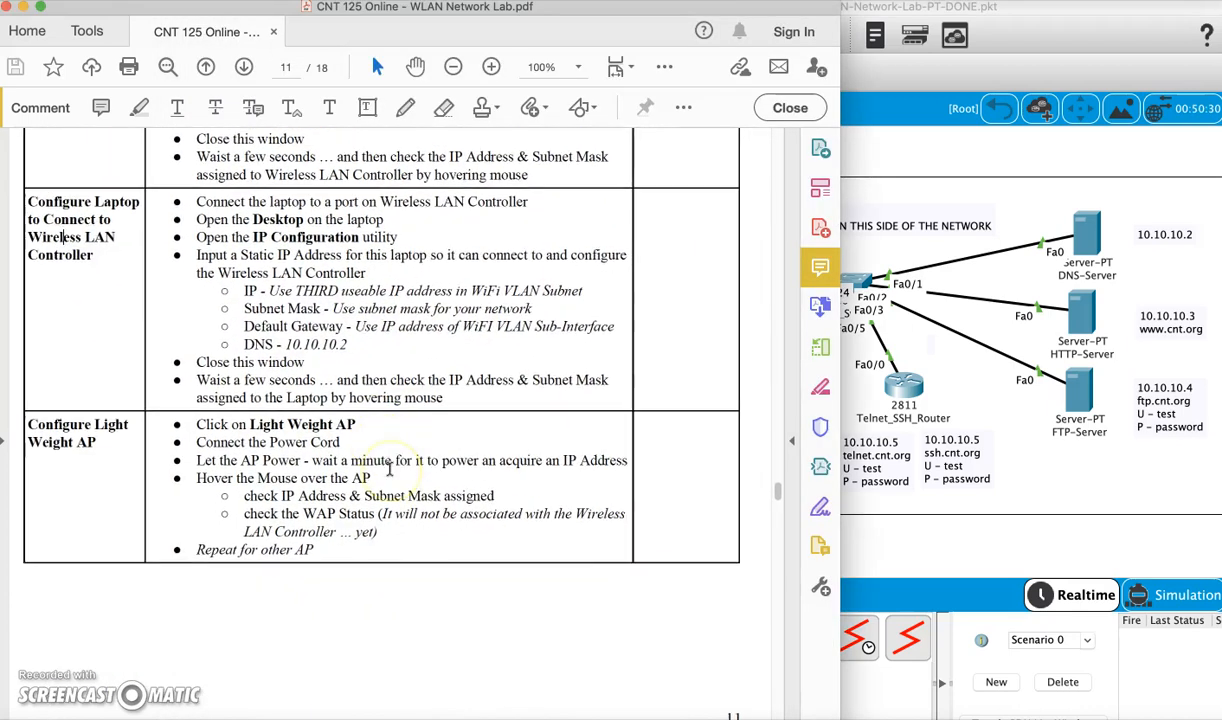
click(903, 538)
scroll(520, 445, left, 3)
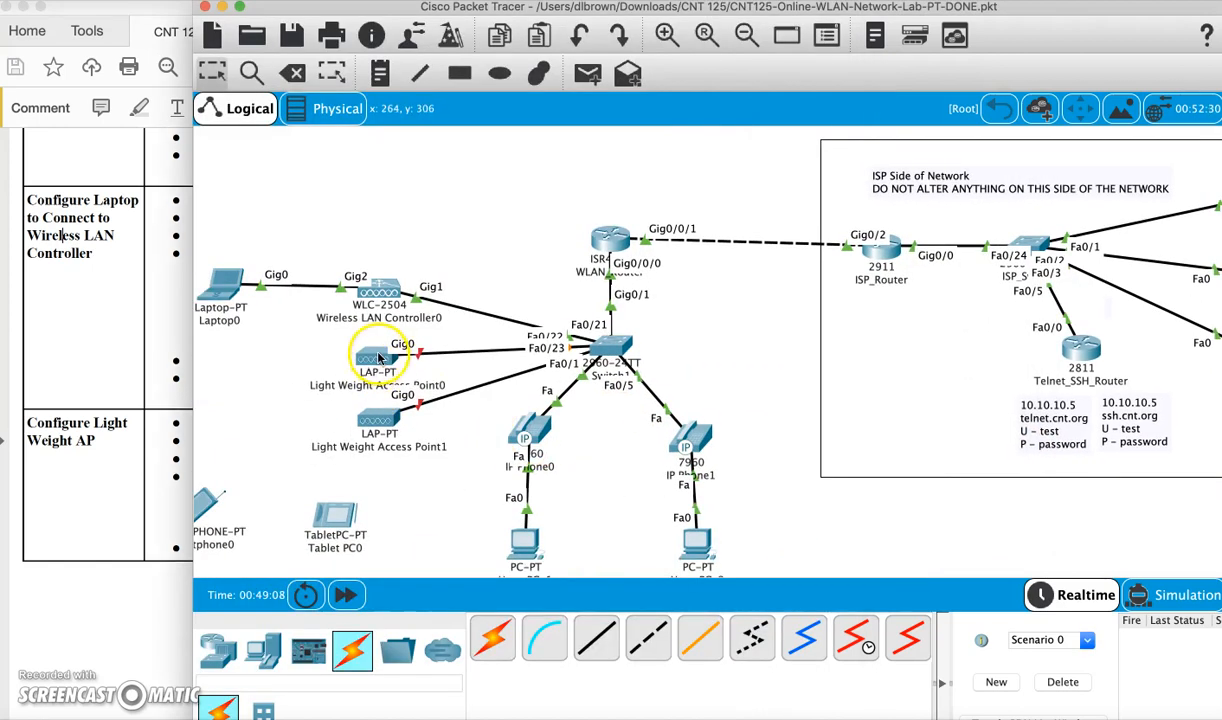
Plug the power adapter into Light Weight Access Point0 after its powered-off alert
click(378, 357)
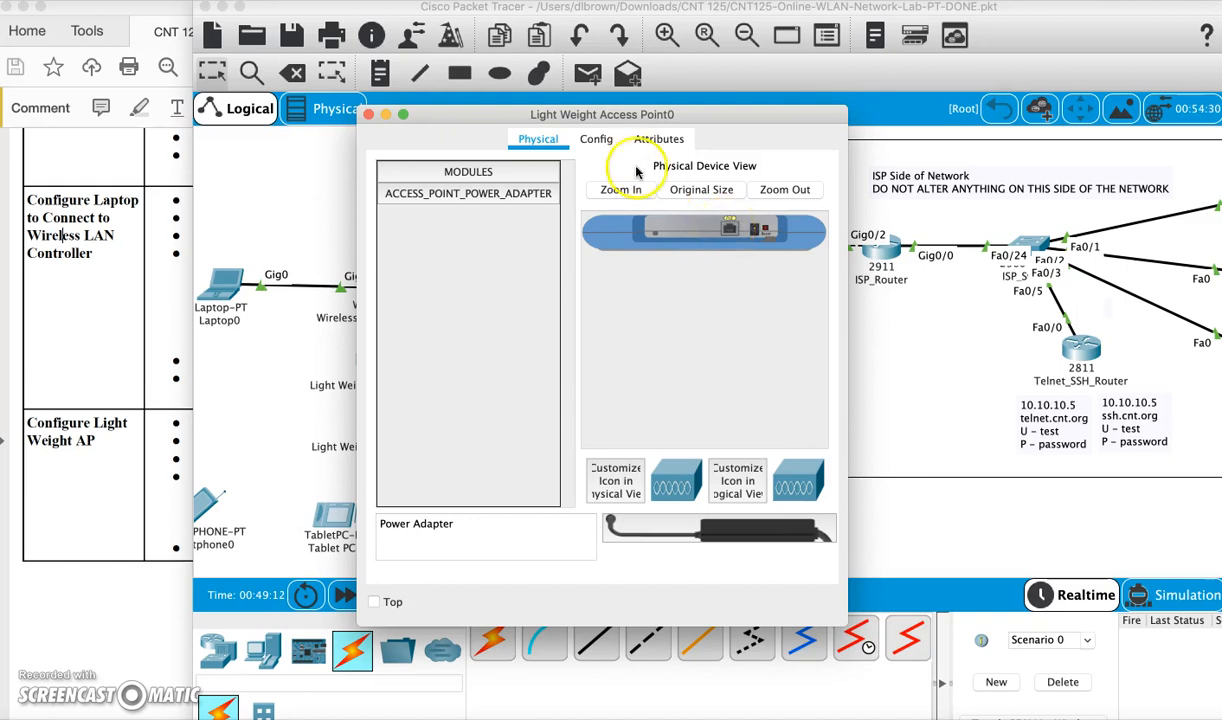
click(596, 139)
click(679, 388)
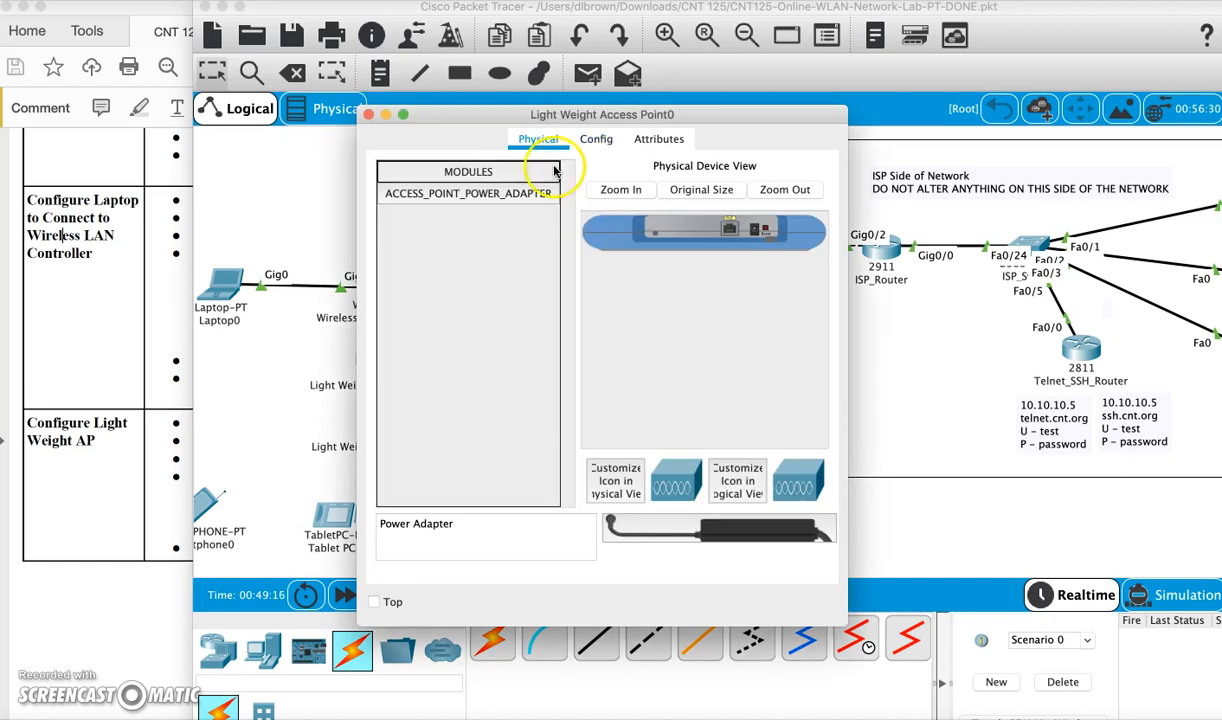
drag(698, 538, 757, 232)
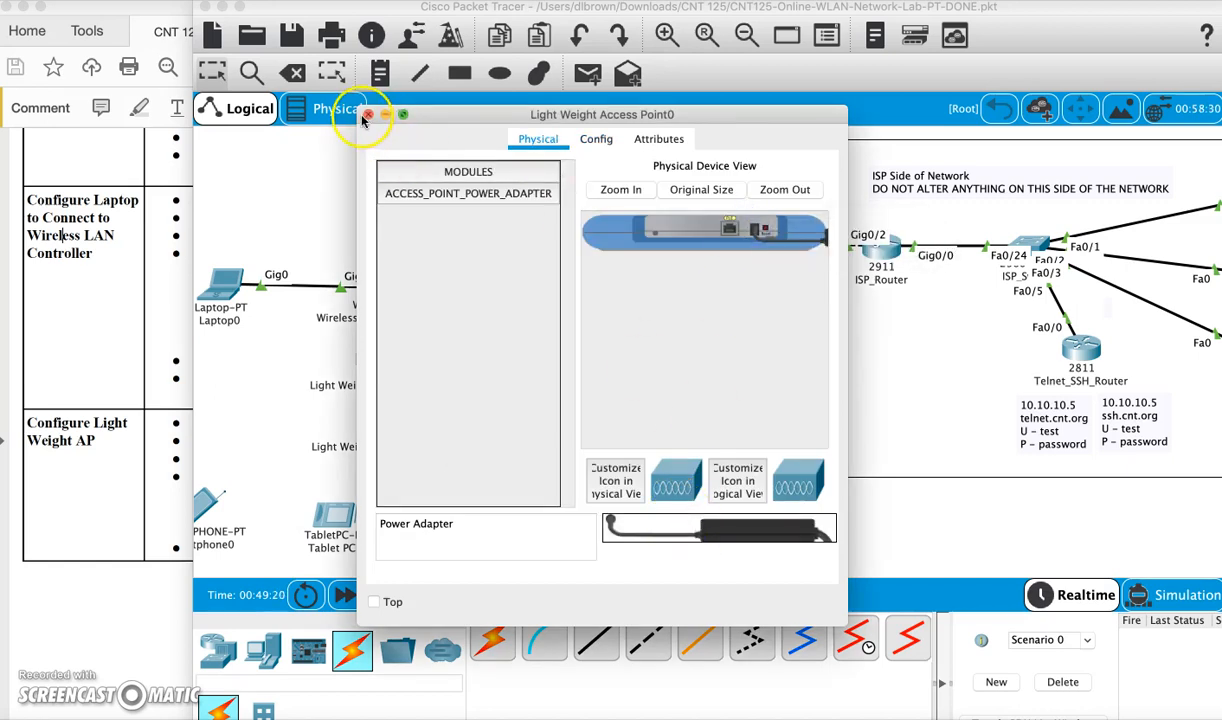
click(368, 114)
Plug the power adapter into Light Weight Access Point1
click(385, 405)
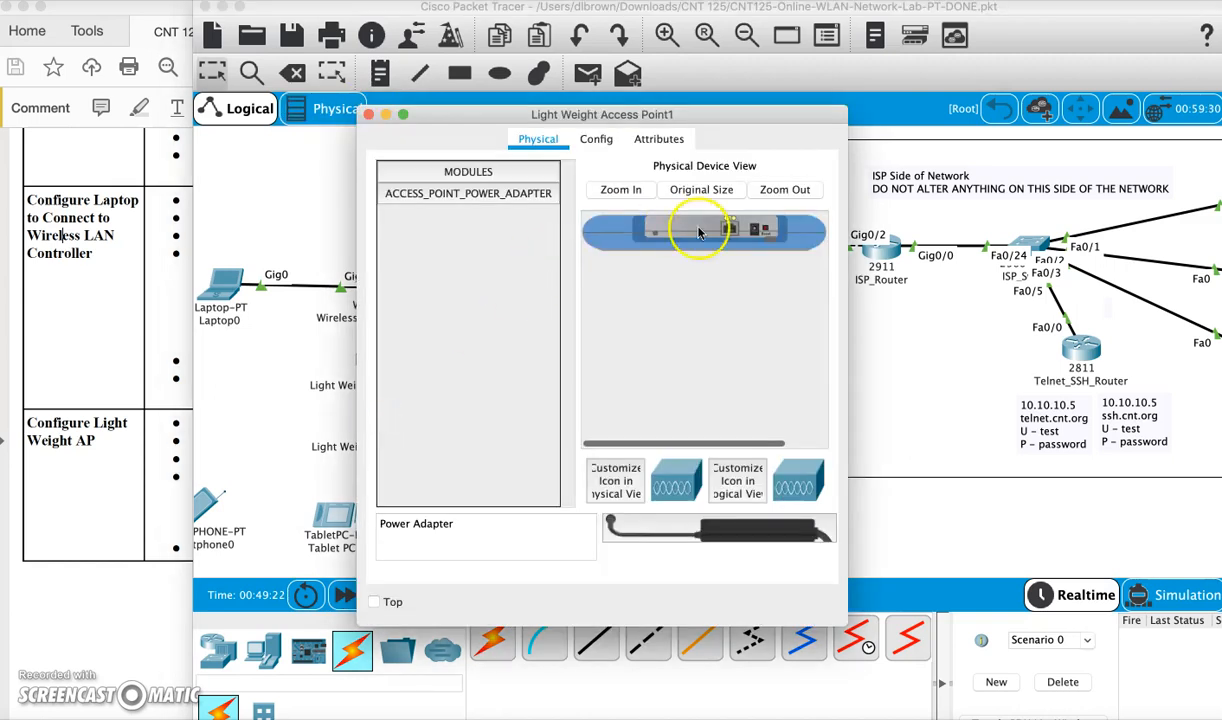
drag(720, 528, 760, 233)
click(368, 114)
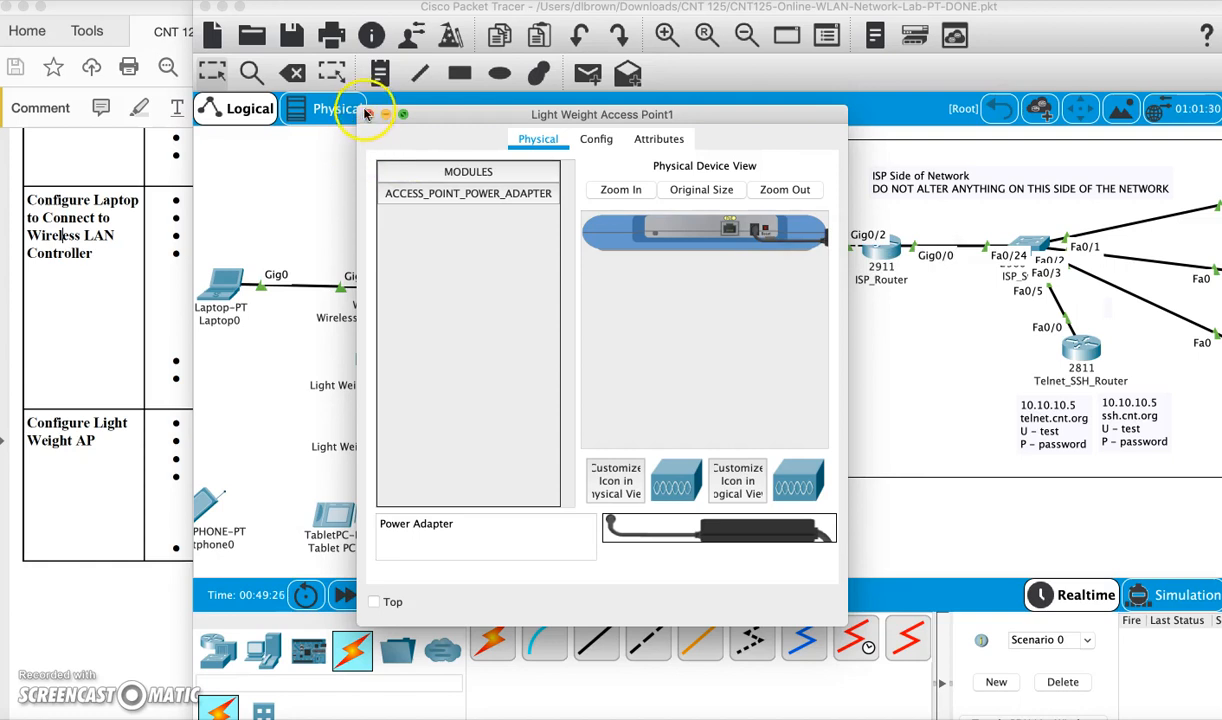
click(369, 377)
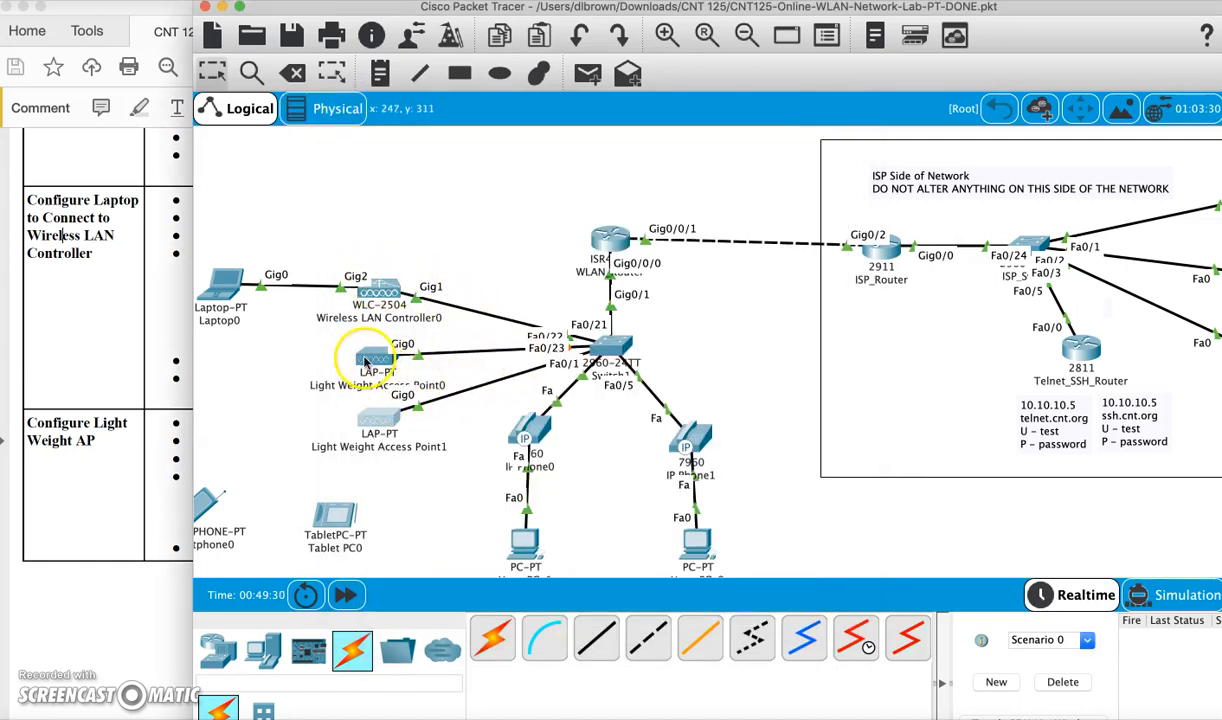
mouse_move(396, 296)
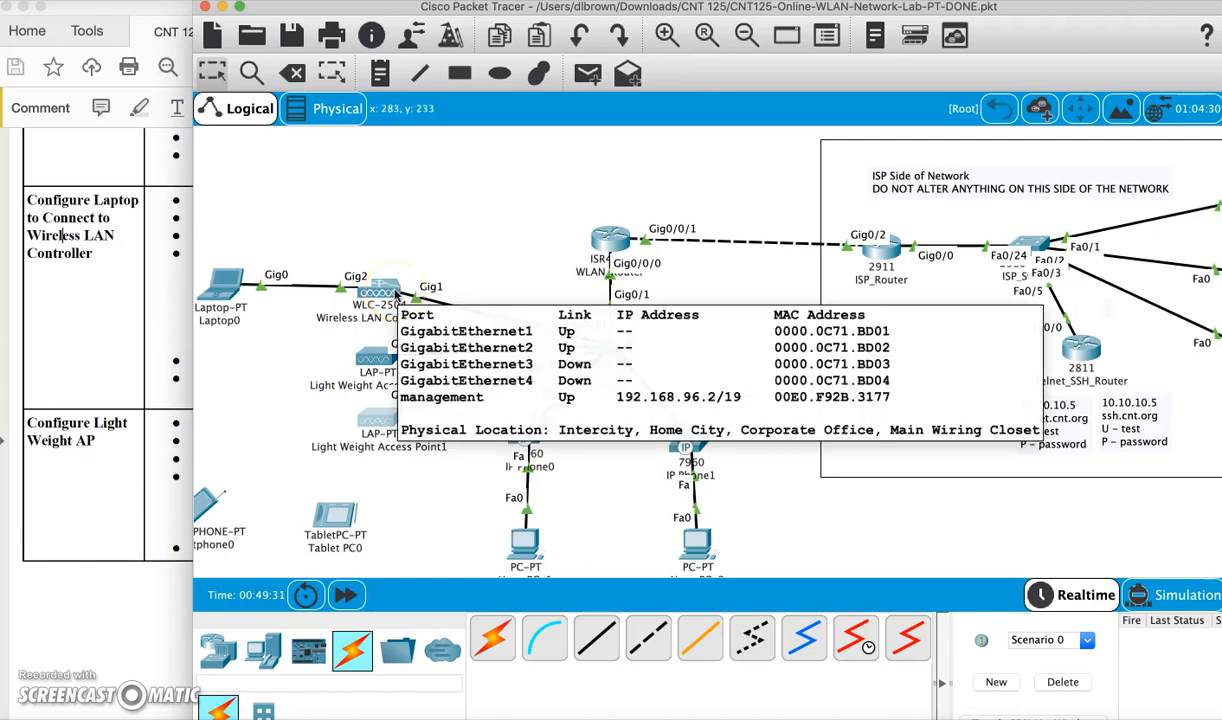
click(165, 365)
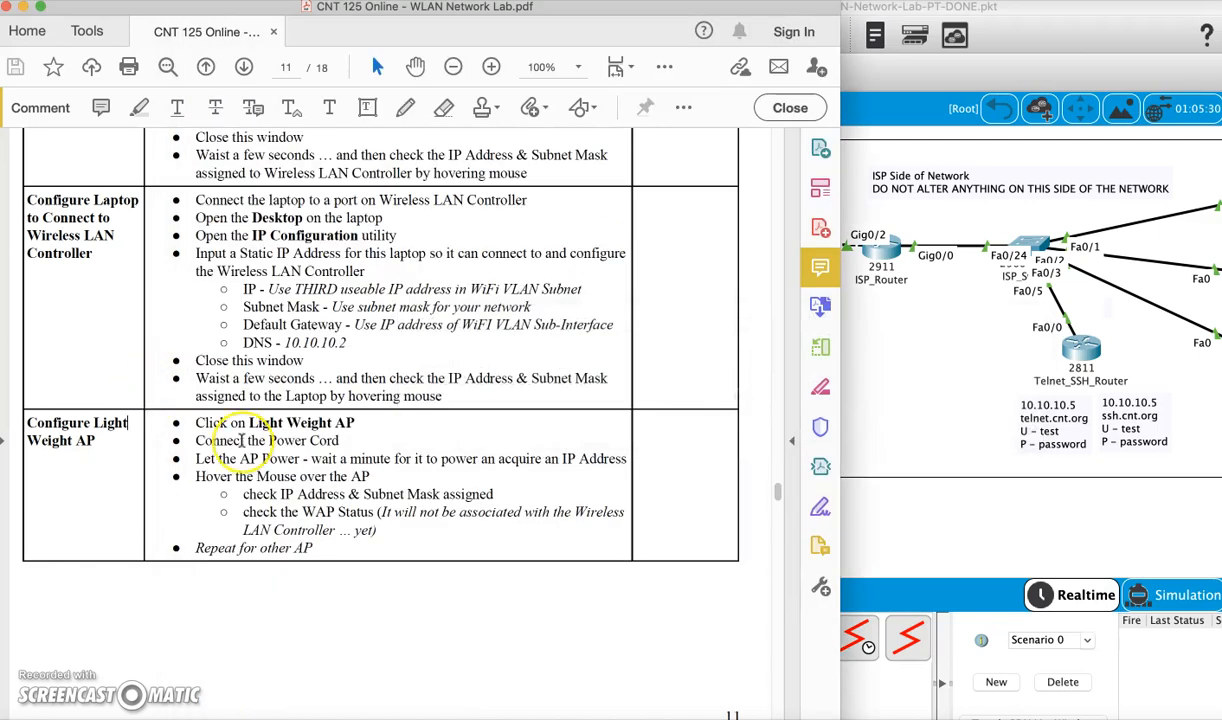
scroll(241, 440, down, 1)
scroll(241, 440, down, 10)
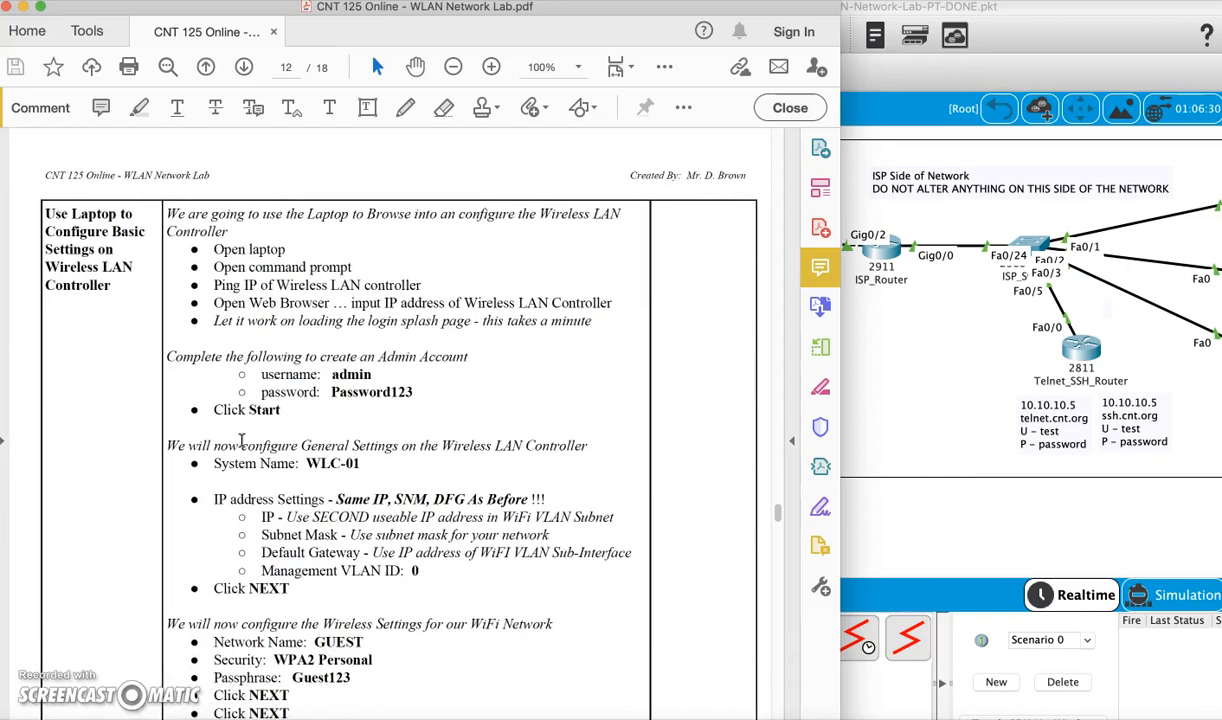
scroll(241, 440, up, 10)
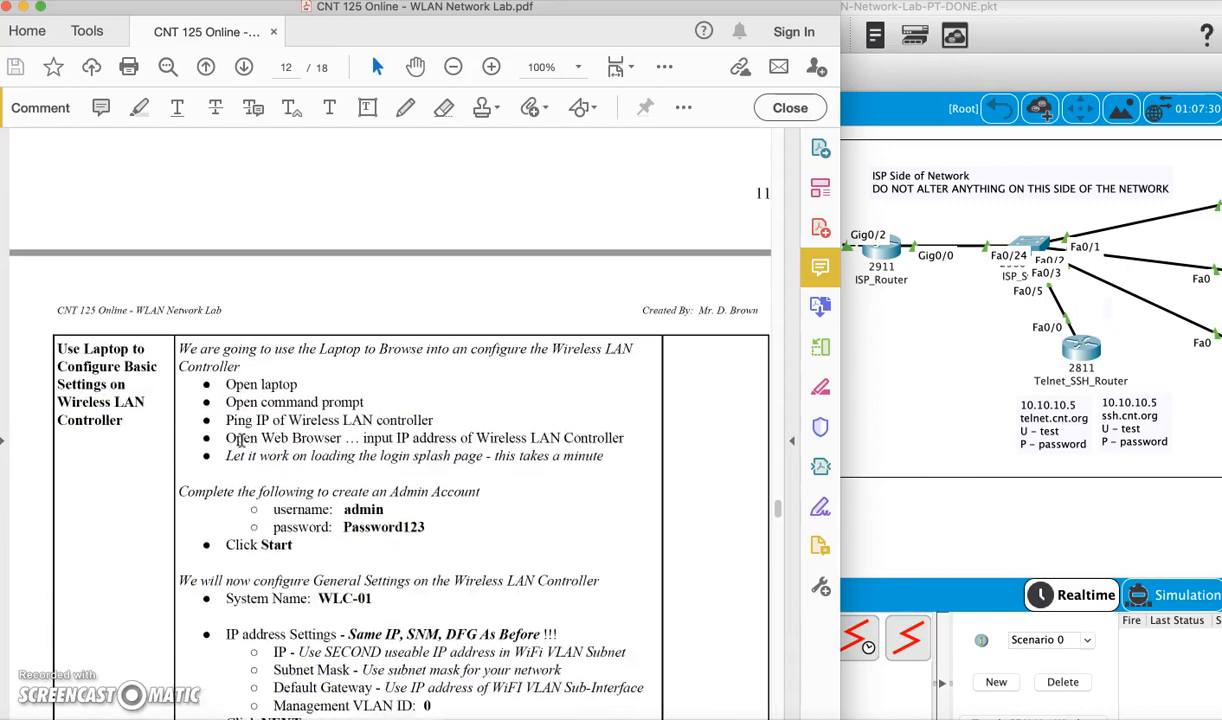
scroll(241, 440, up, 5)
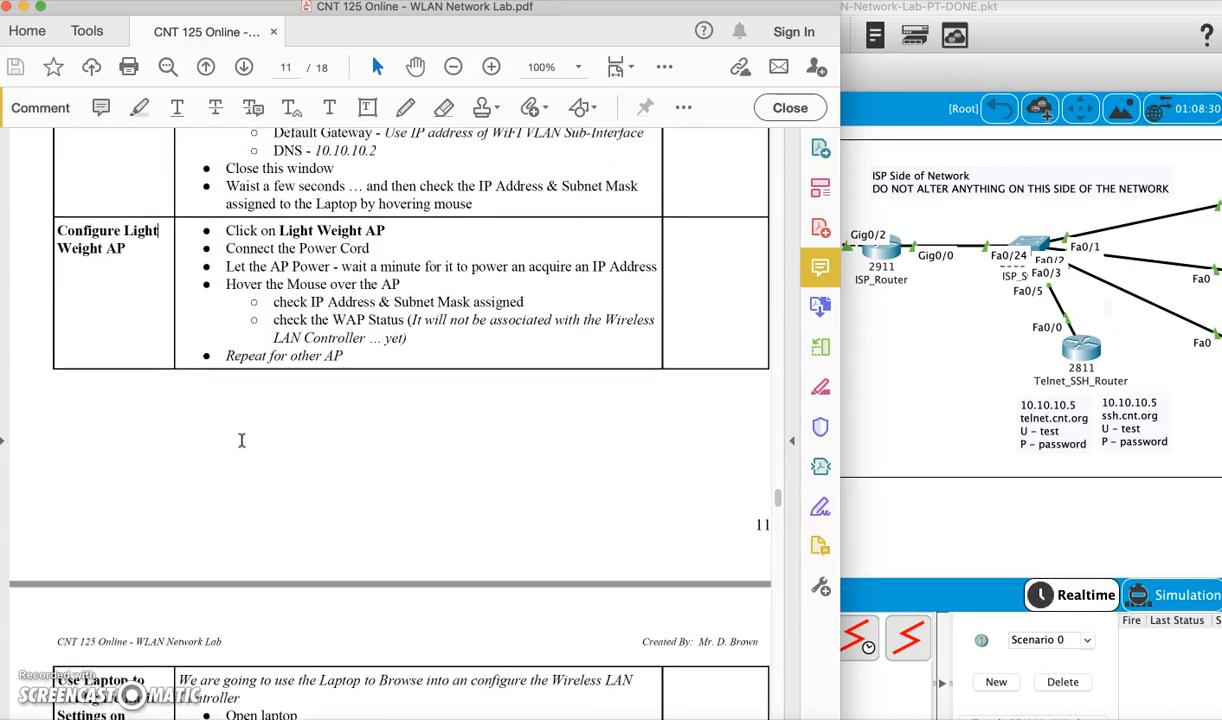
click(930, 548)
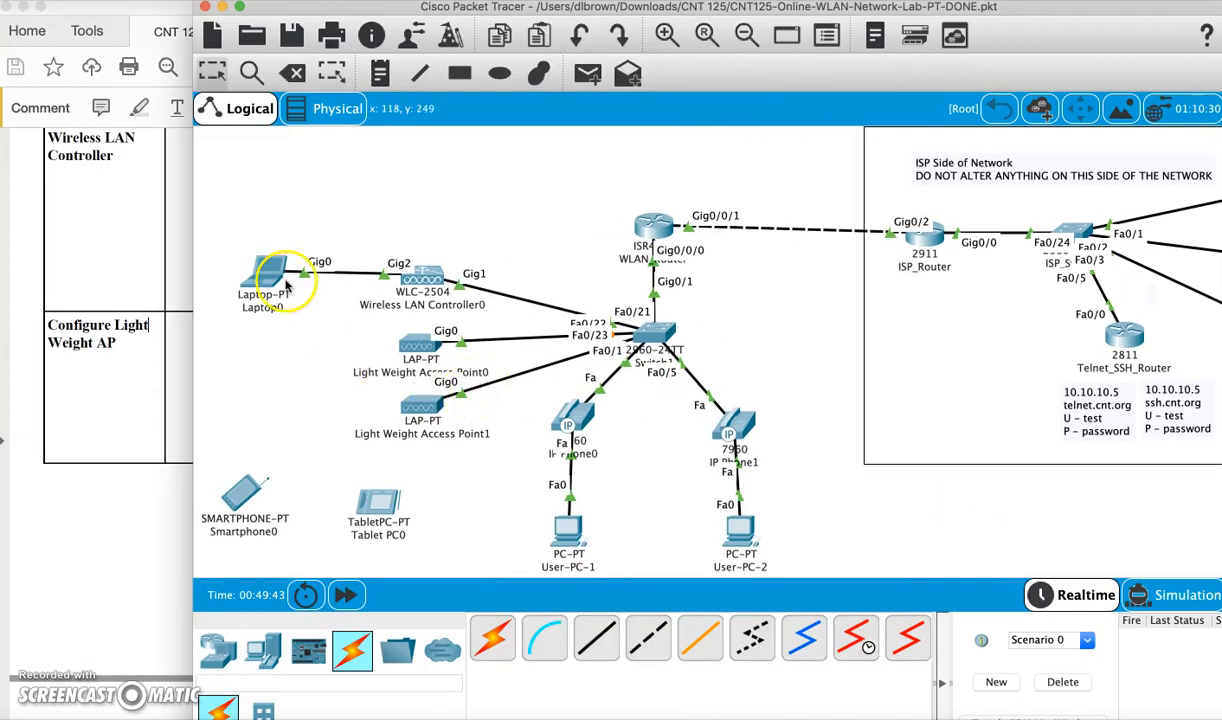
mouse_move(263, 282)
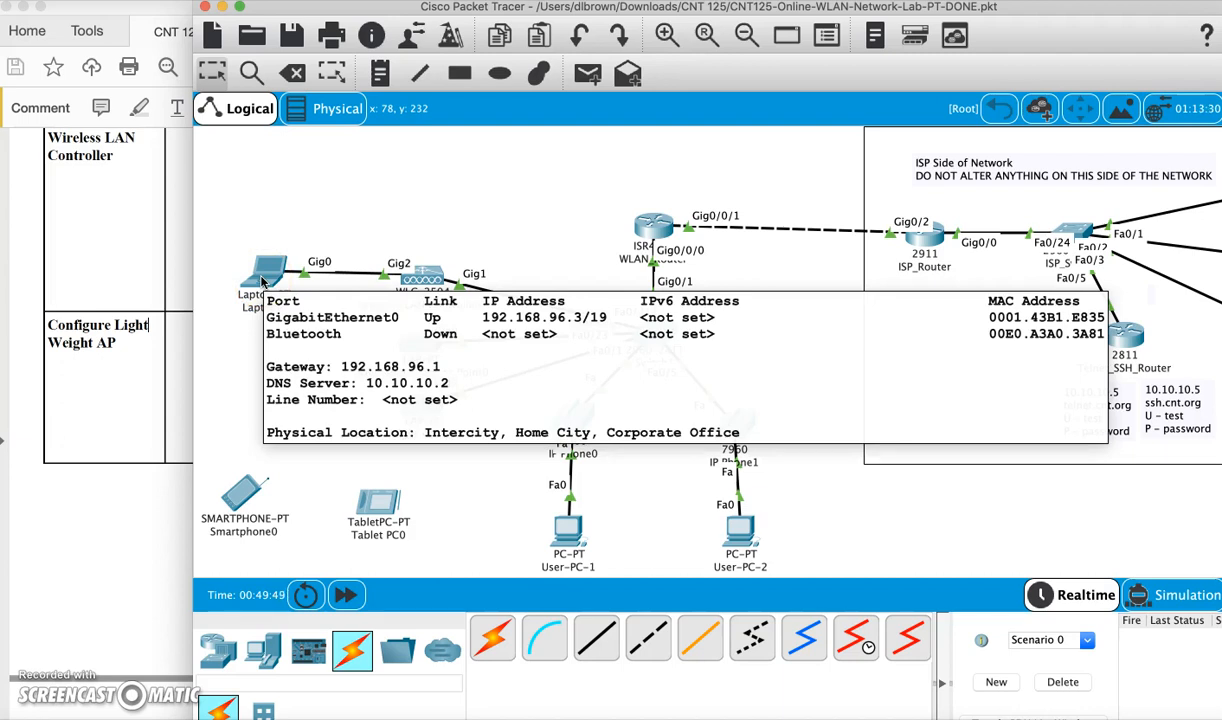
mouse_move(428, 287)
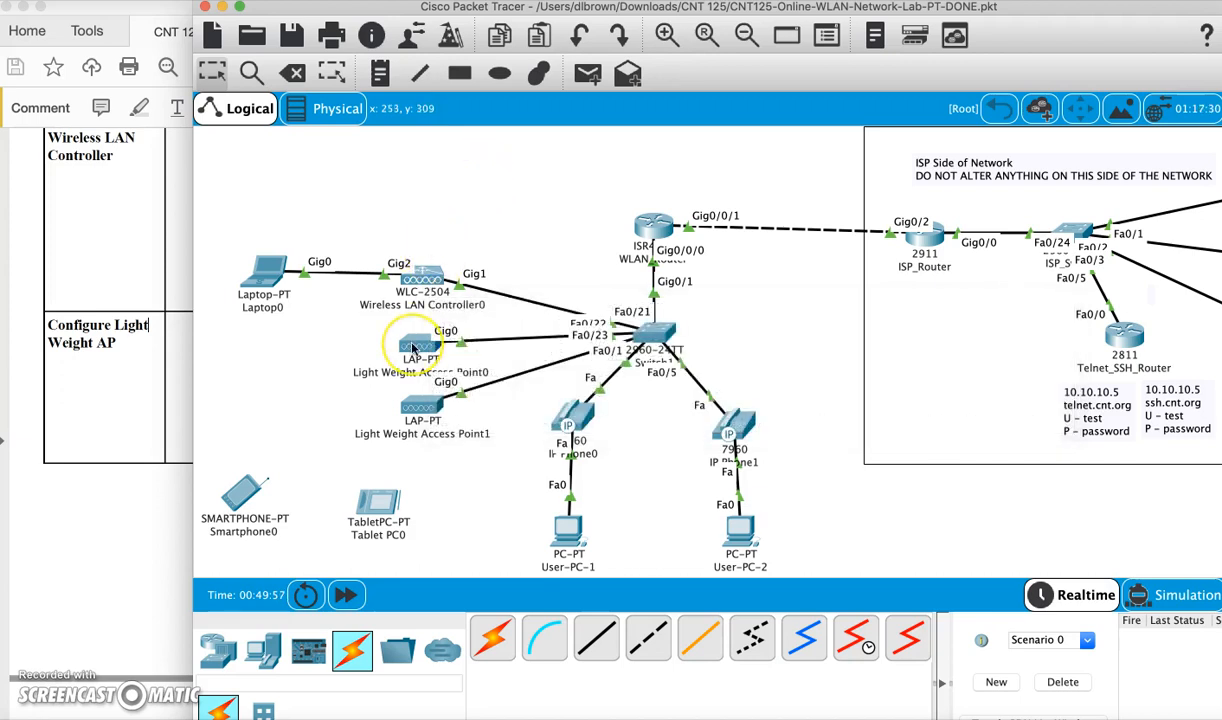
mouse_move(412, 347)
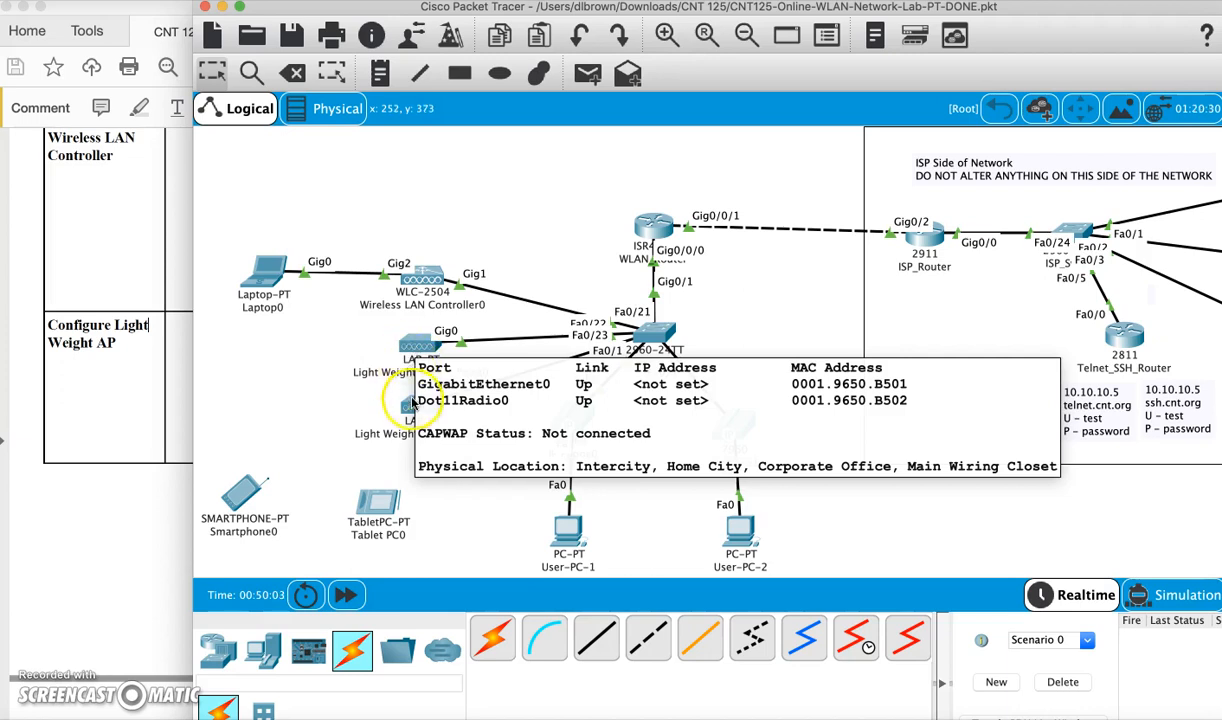
mouse_move(410, 407)
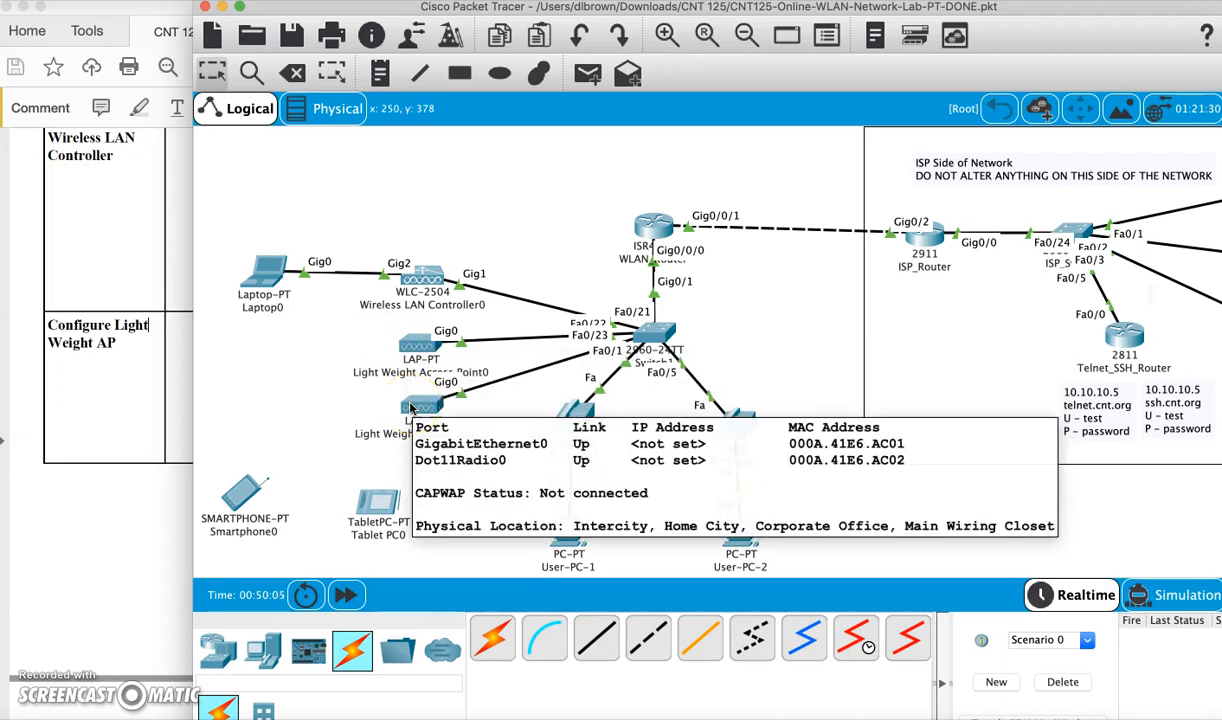
click(422, 279)
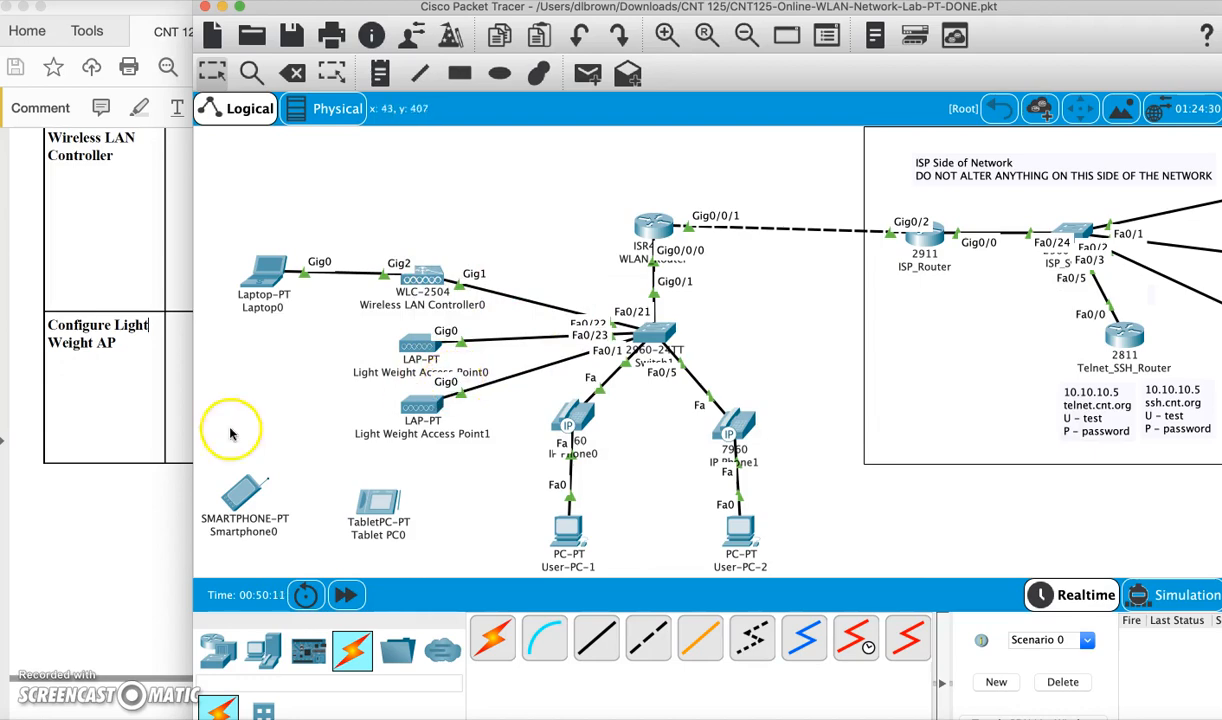
click(115, 465)
Scroll the lab PDF down to page 12's laptop-based WLC configuration steps
scroll(213, 530, down, 10)
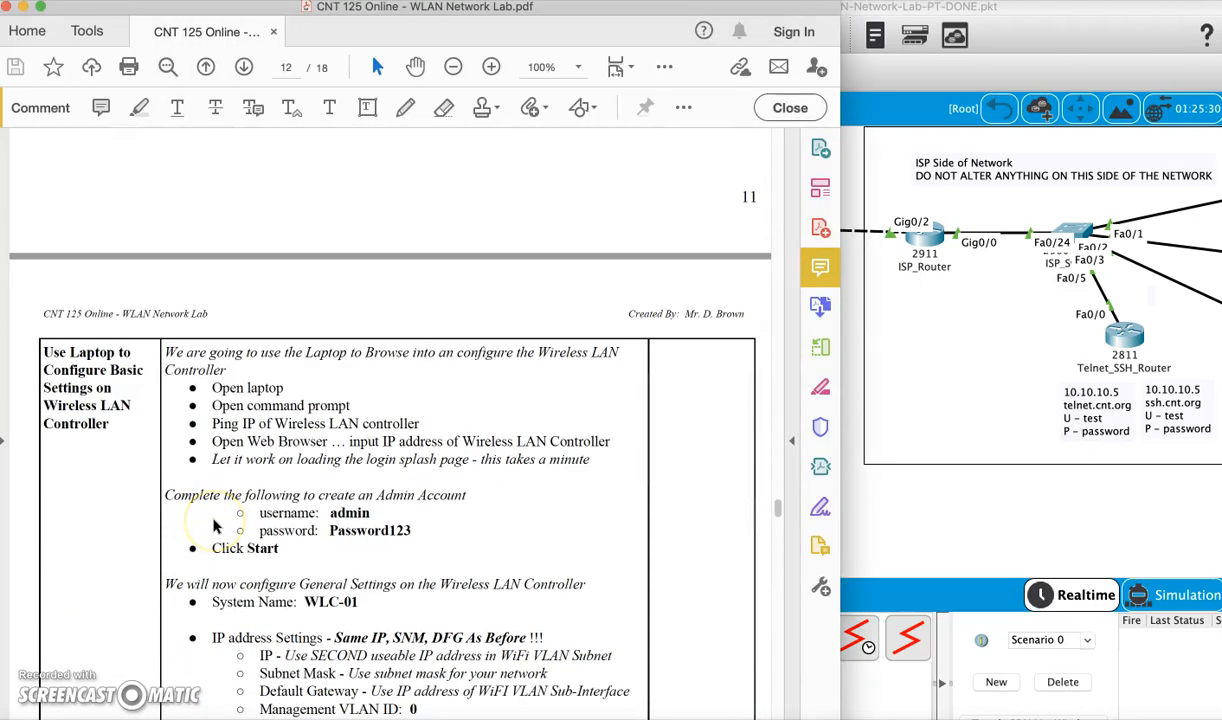
scroll(213, 520, down, 3)
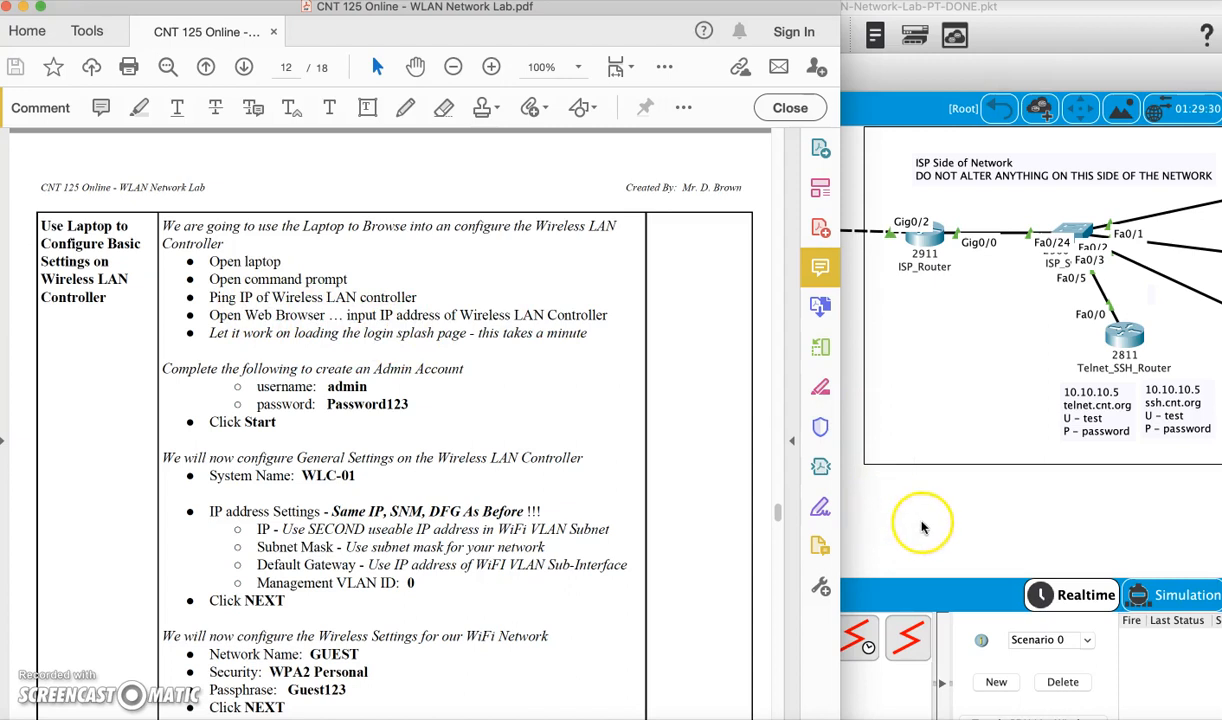
click(854, 518)
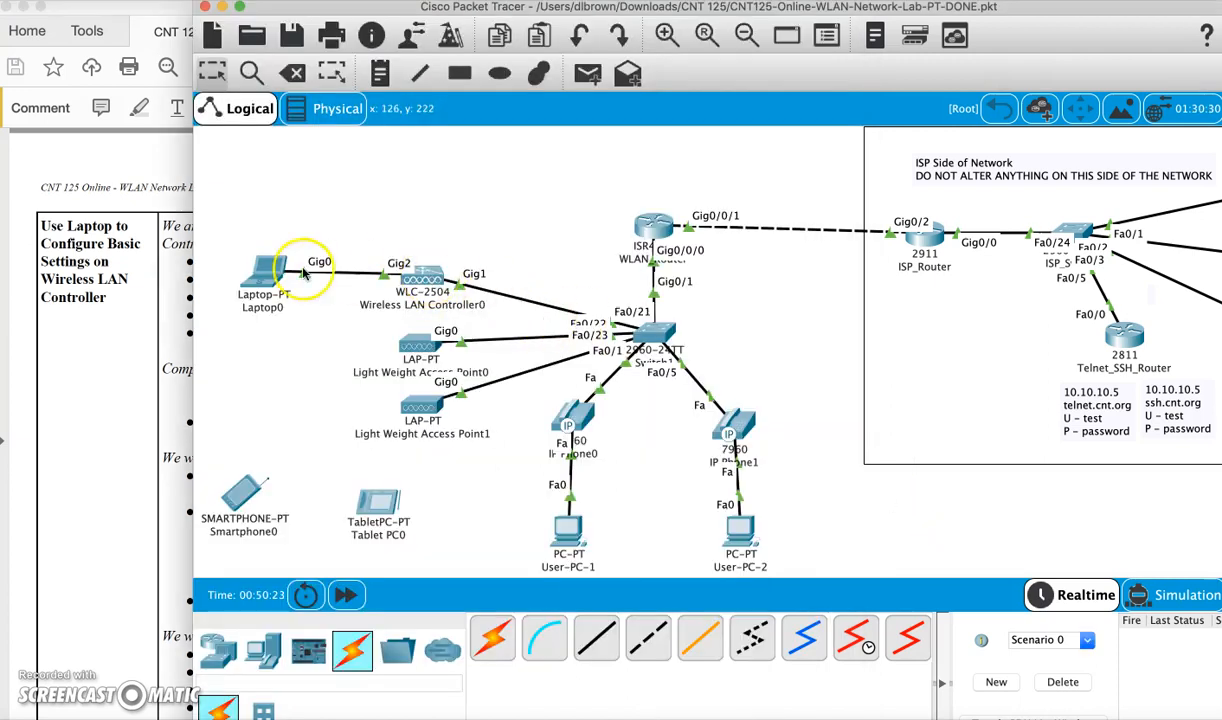
From Laptop0's Command Prompt, run ping 192.168.96.2 and confirm replies from the WLC
click(264, 282)
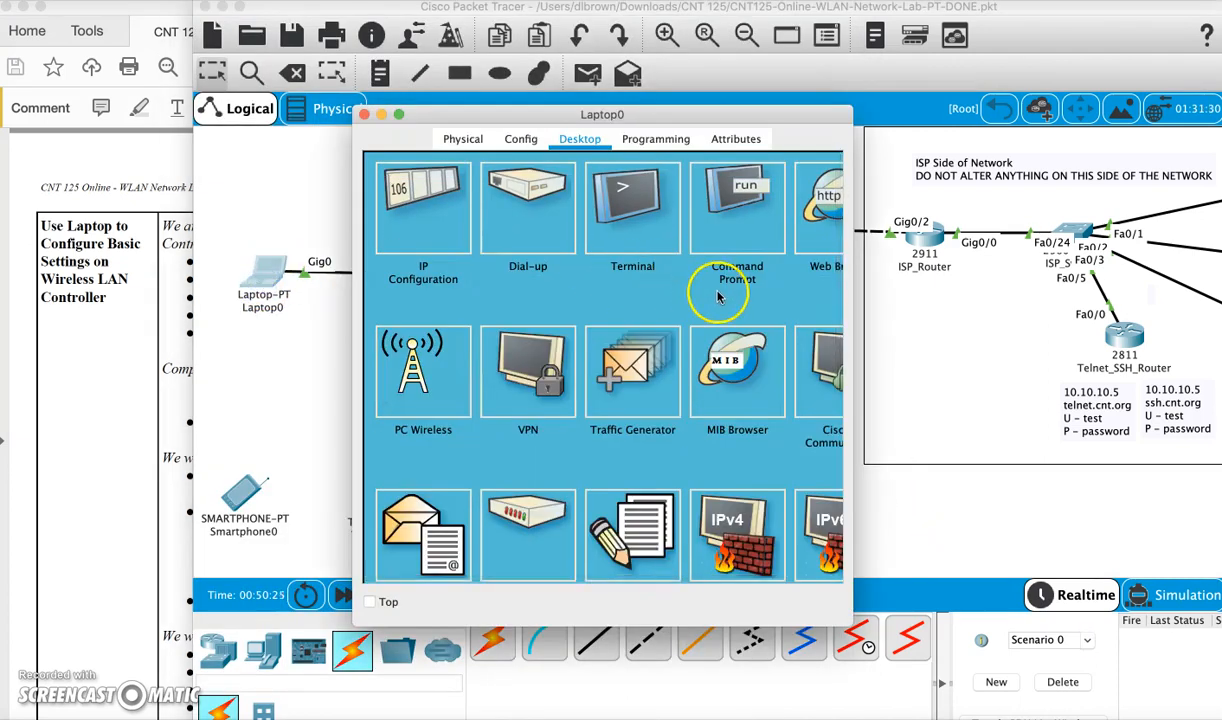
drag(845, 617, 985, 628)
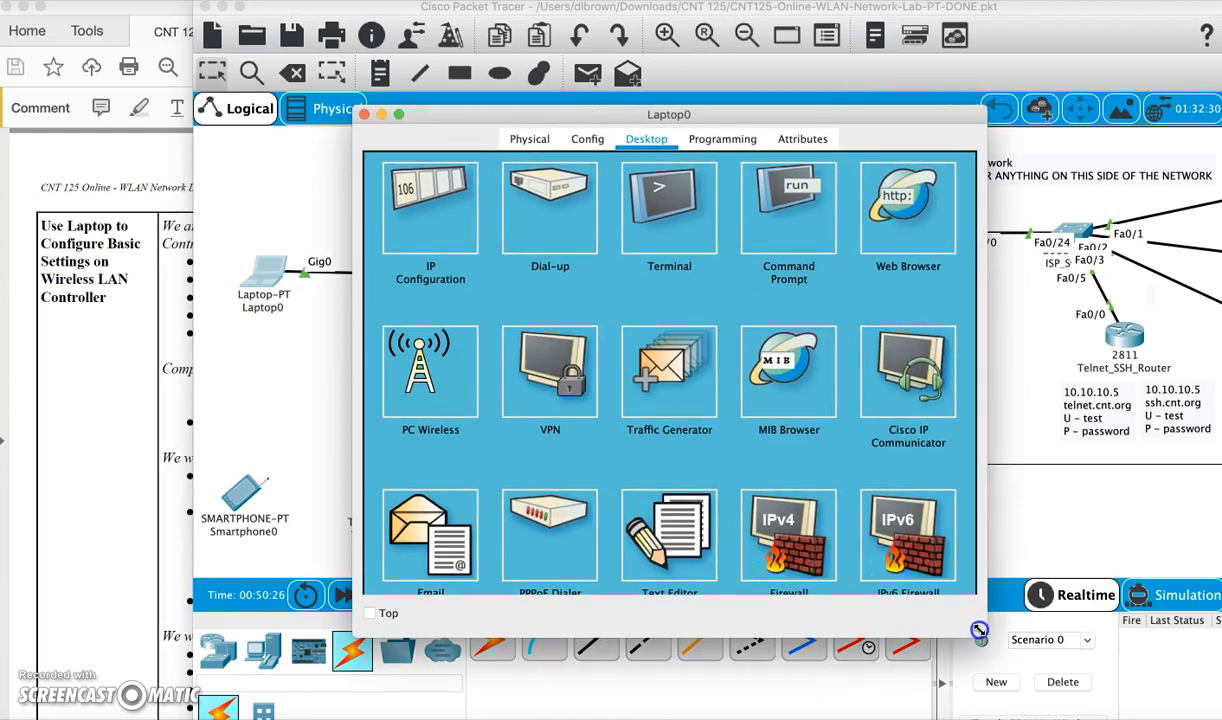
scroll(805, 452, down, 3)
scroll(800, 330, up, 3)
click(788, 230)
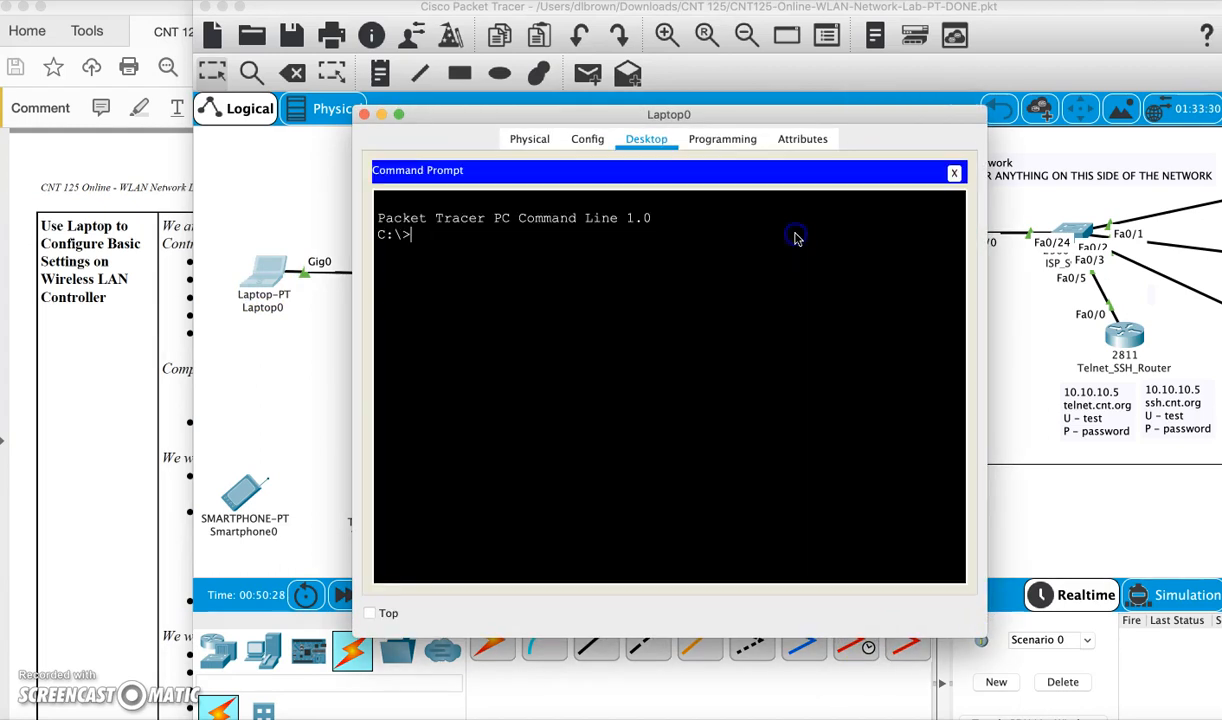
text(ping 192.168.96.2)
key(Return)
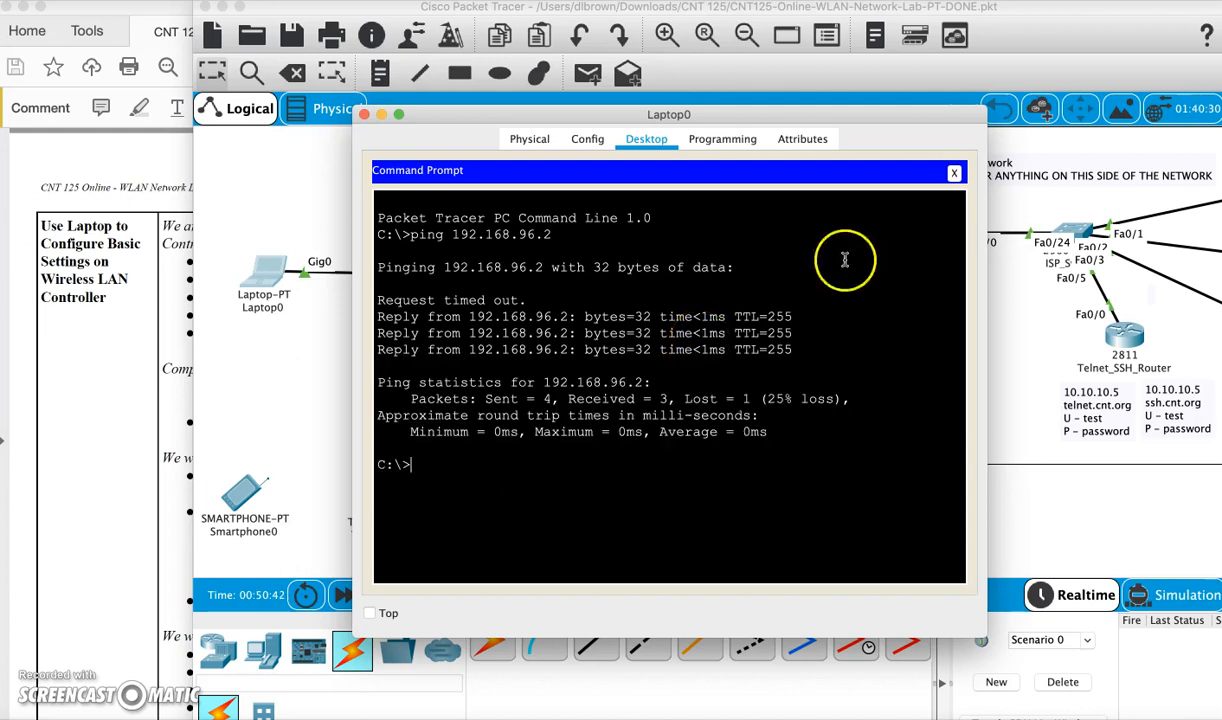
click(953, 176)
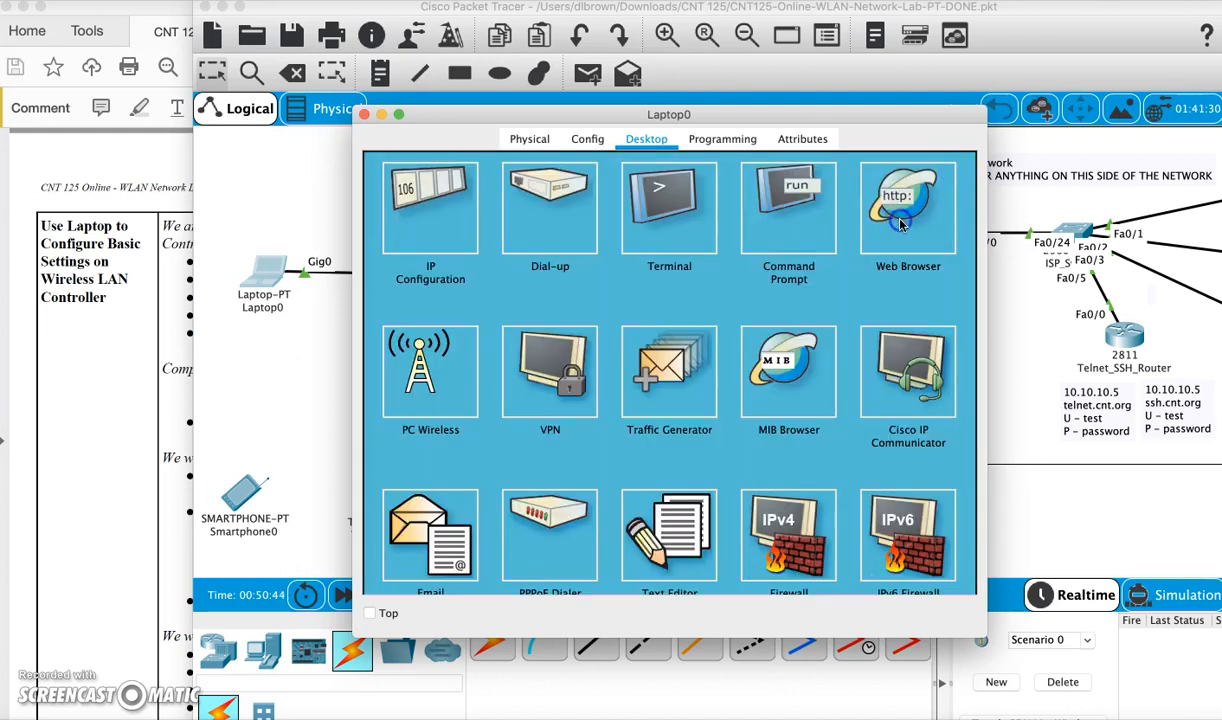
Load 192.168.96.2 in Laptop0's web browser and scroll the lab PDF to the next steps
click(912, 205)
click(580, 196)
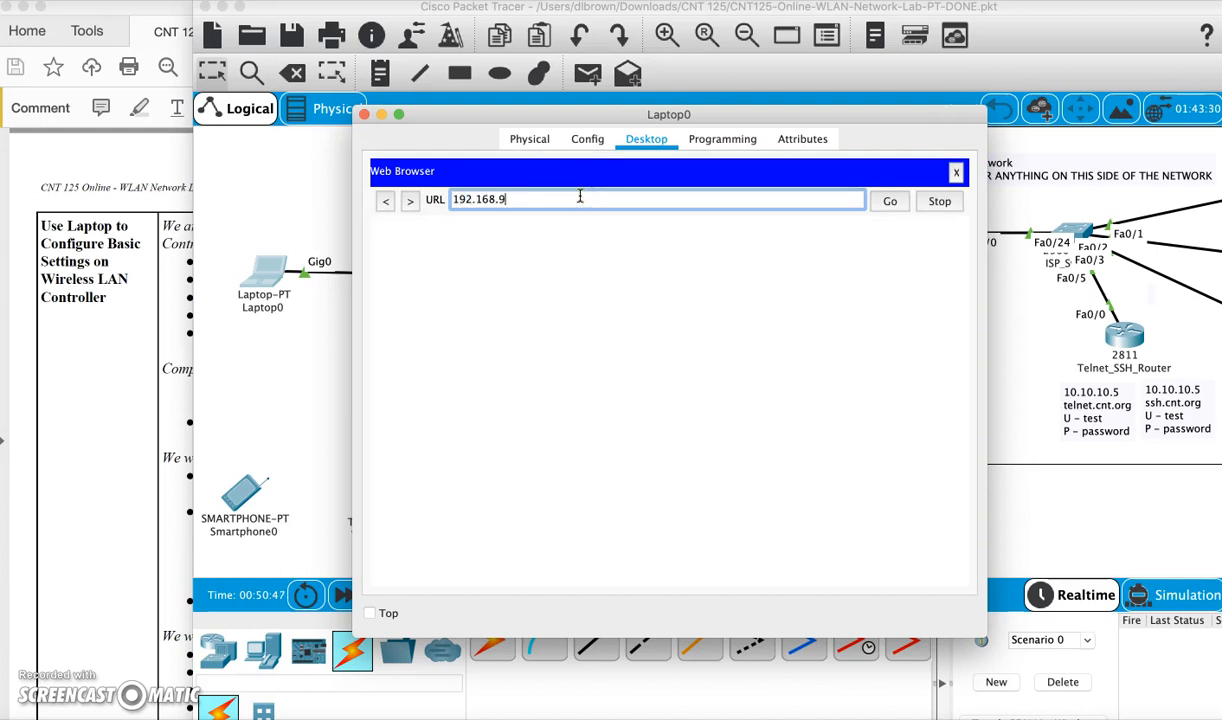
key(Return)
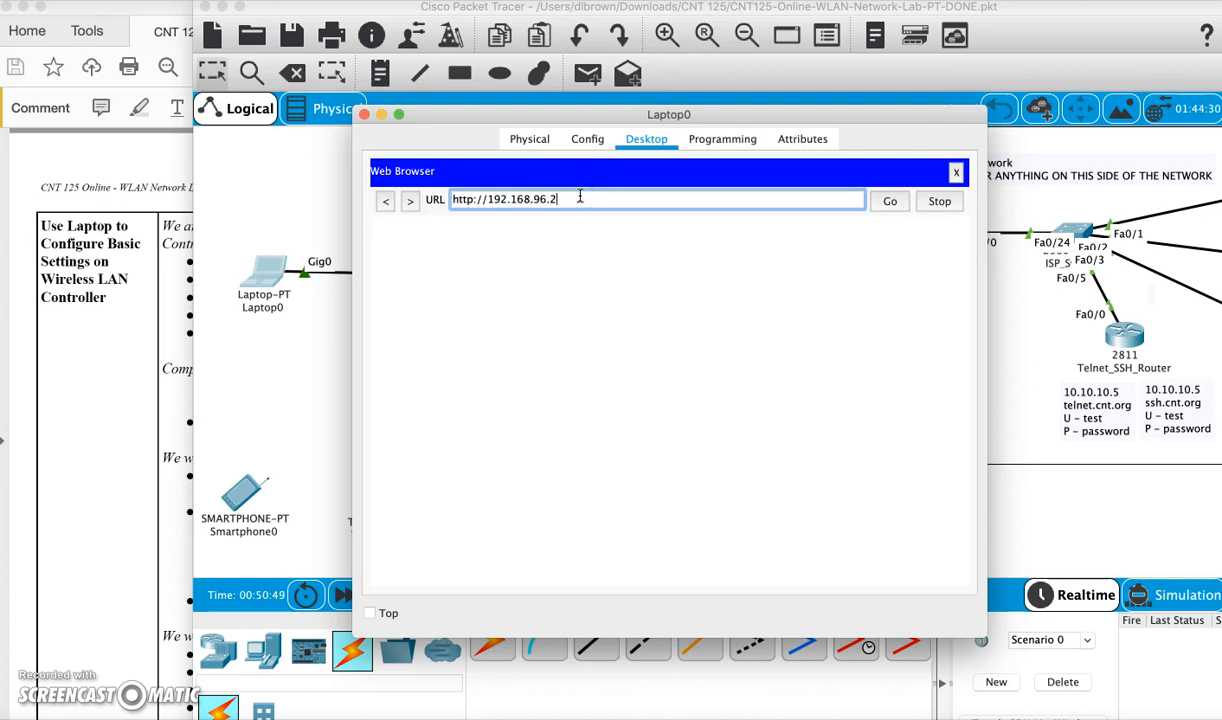
drag(615, 116, 814, 183)
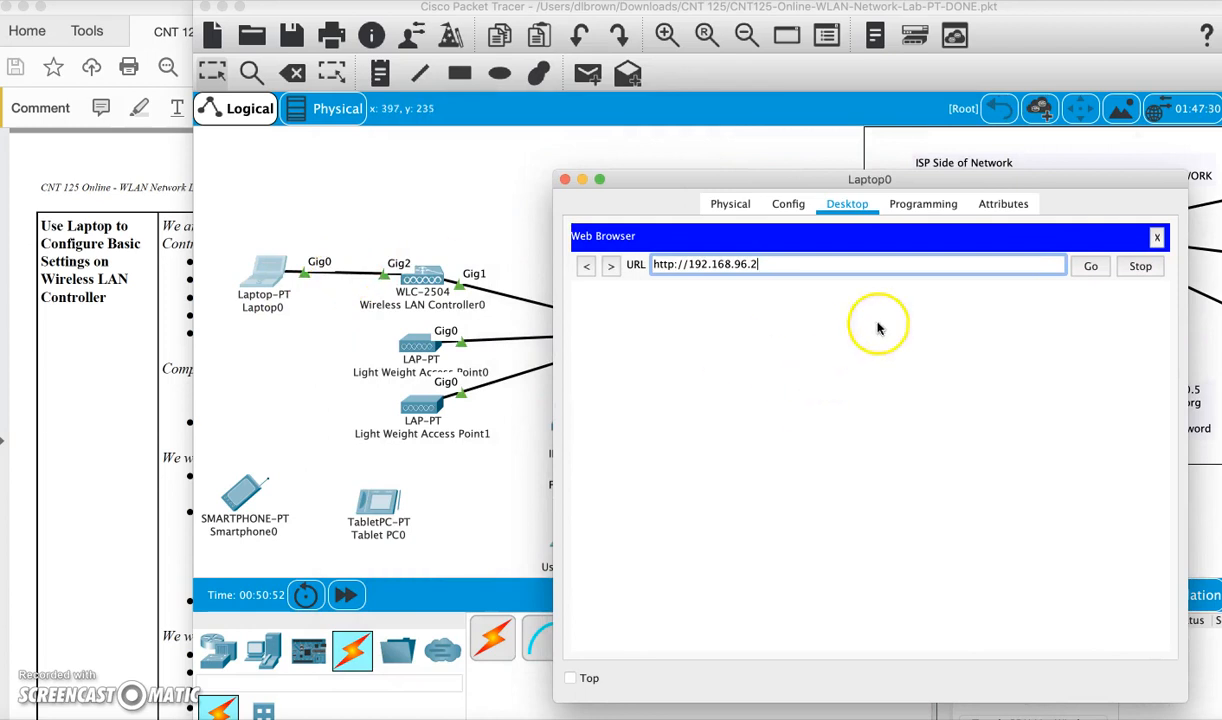
click(120, 413)
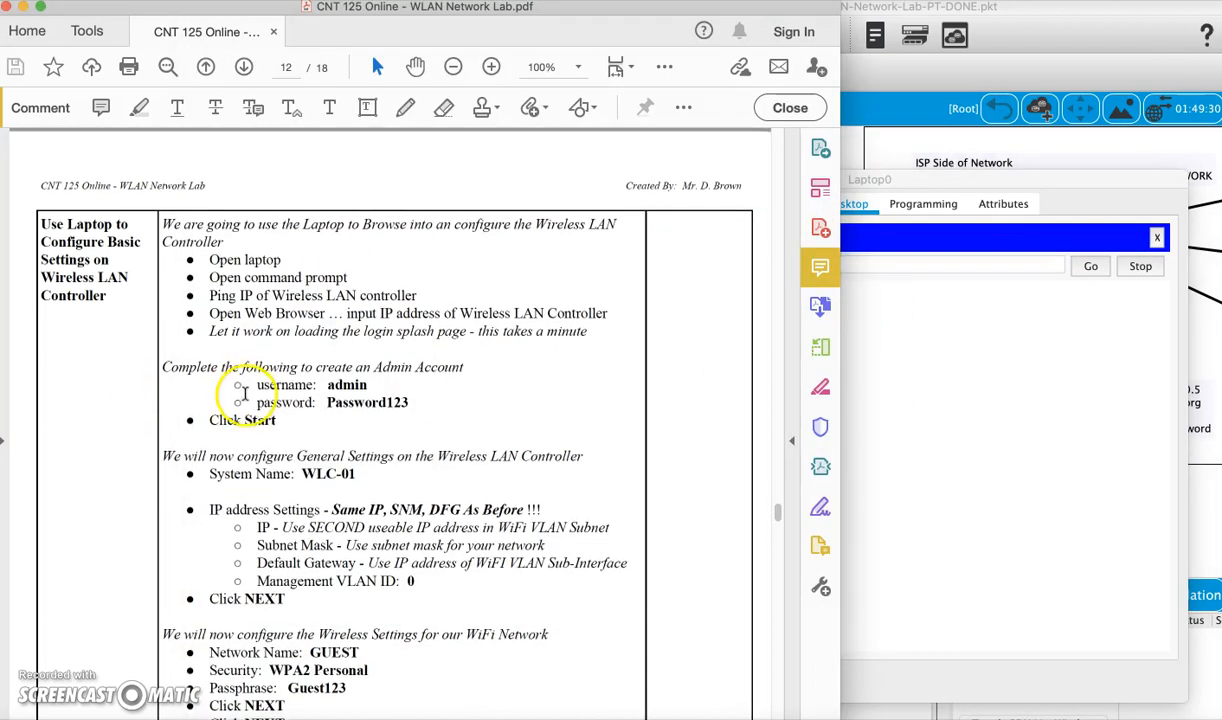
scroll(225, 390, down, 2)
scroll(215, 350, down, 2)
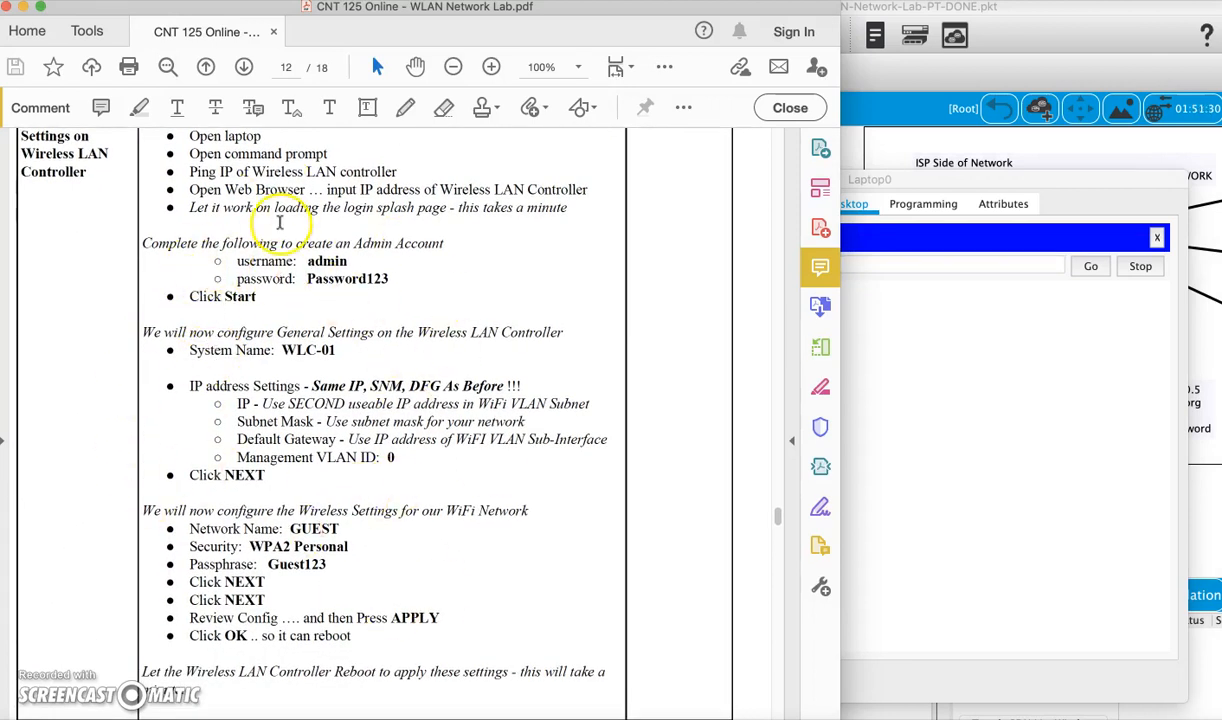
click(987, 446)
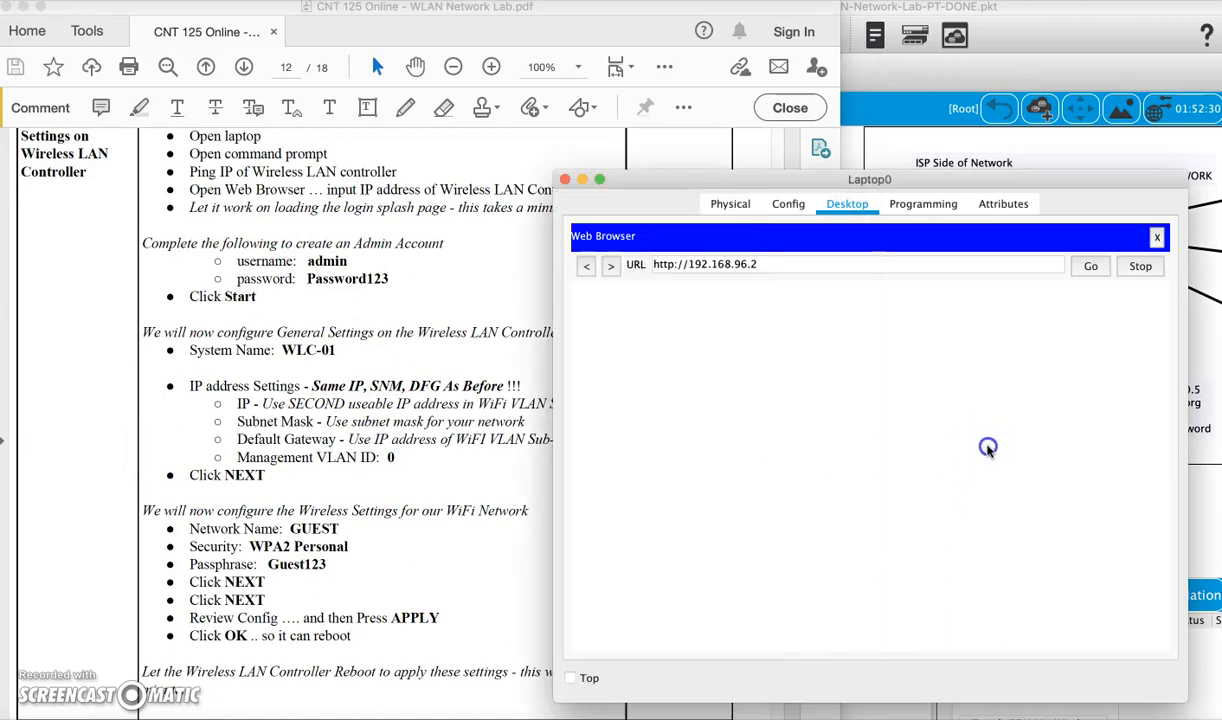
drag(1004, 187, 1023, 50)
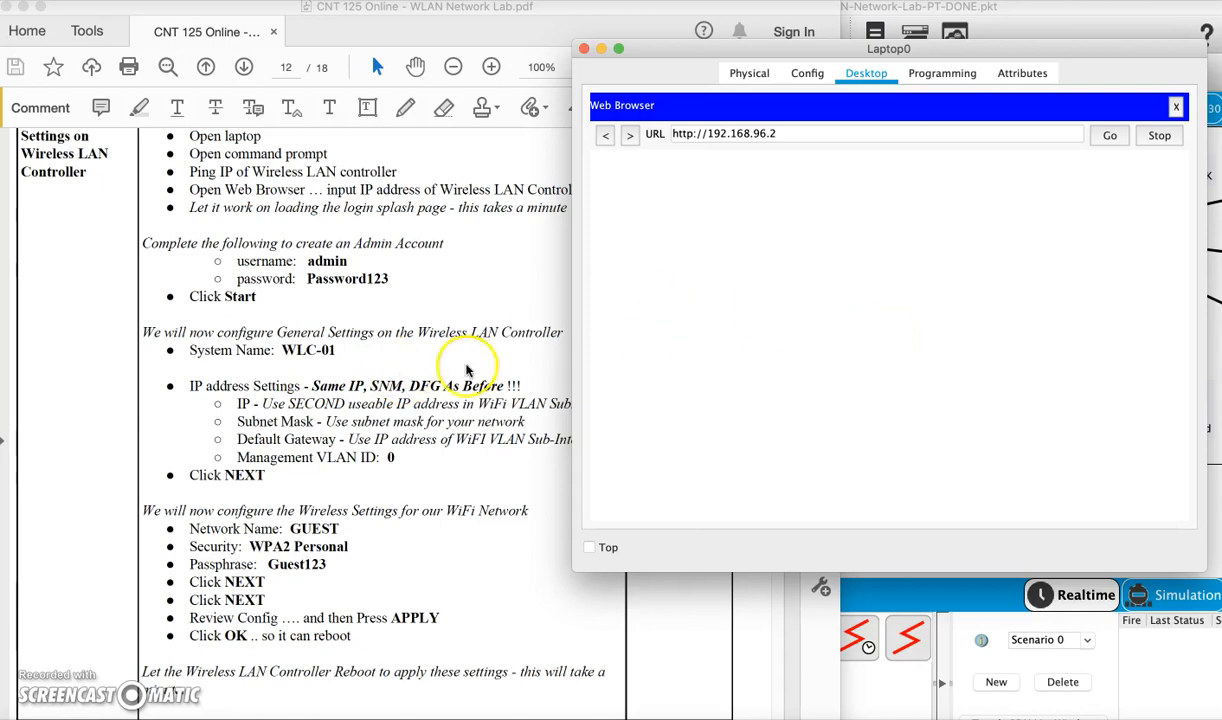
Reopen Laptop0's browser at the controller address, enlarge its window, and review the admin-account steps
click(425, 408)
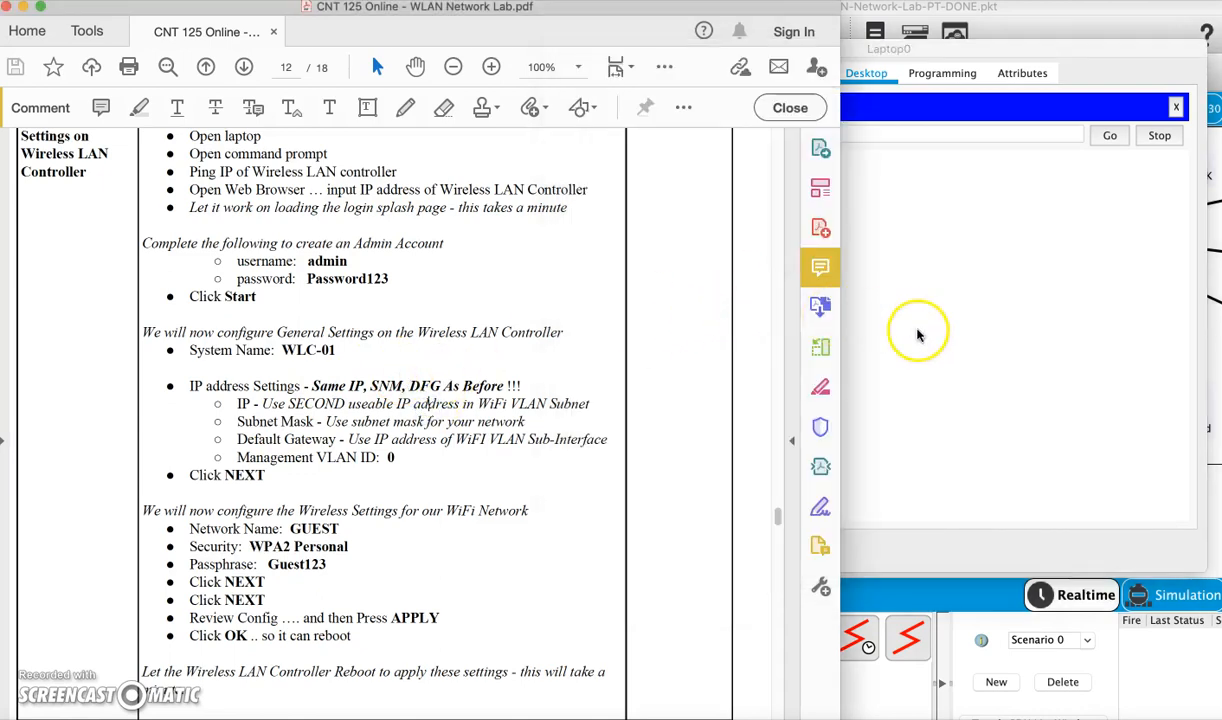
click(917, 332)
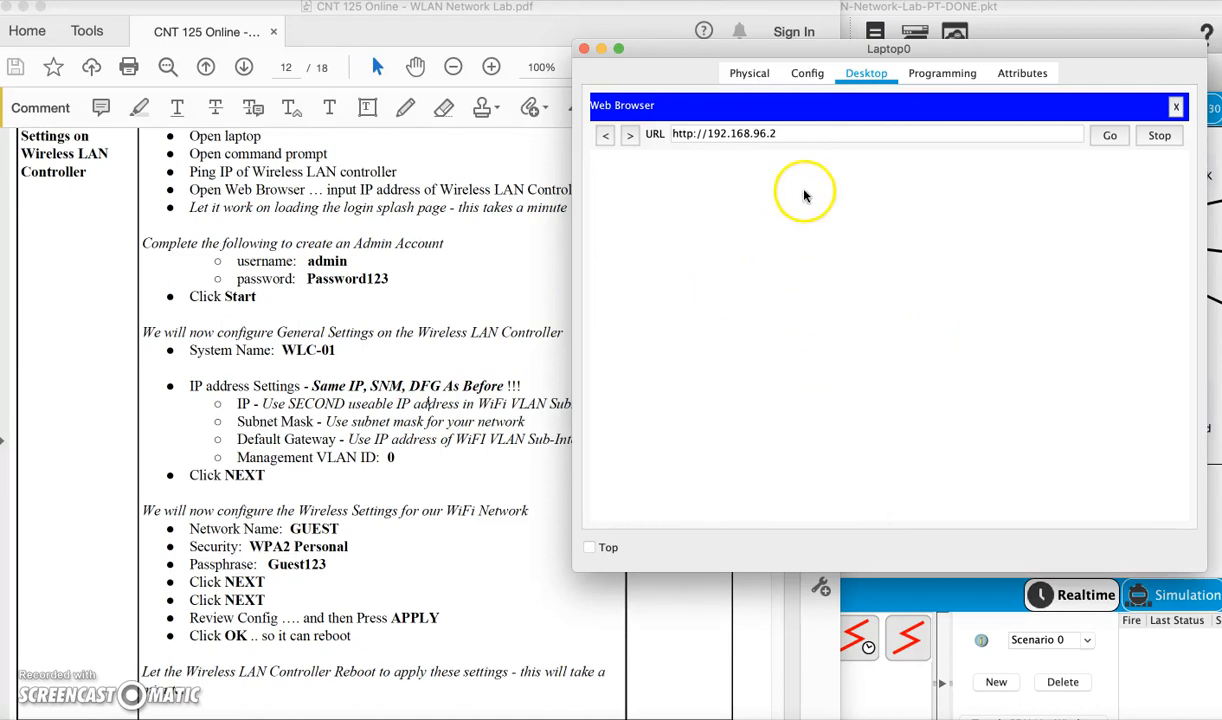
click(825, 136)
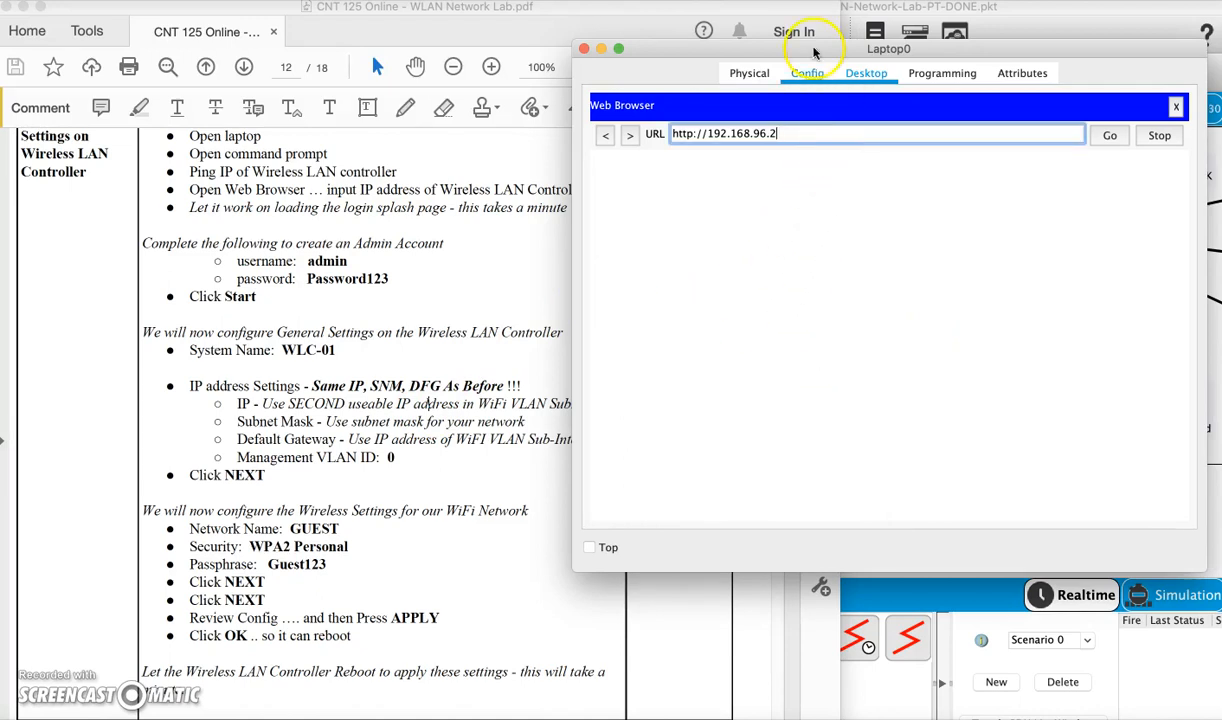
click(1020, 28)
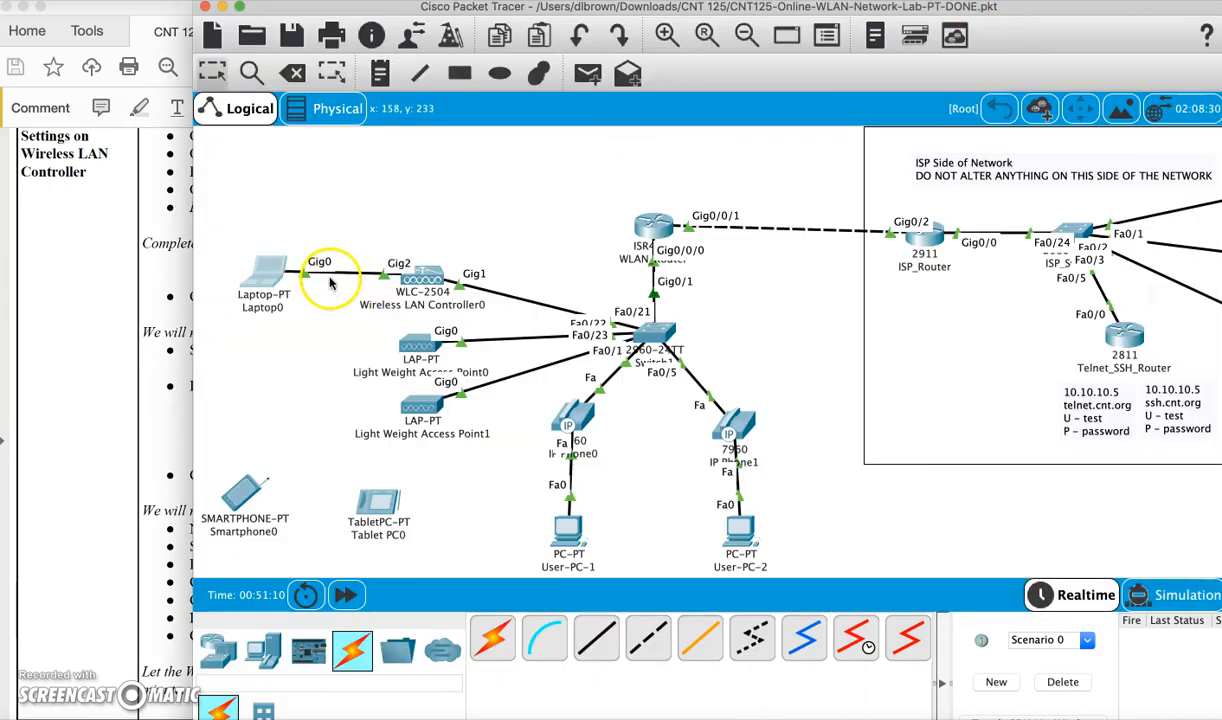
click(262, 273)
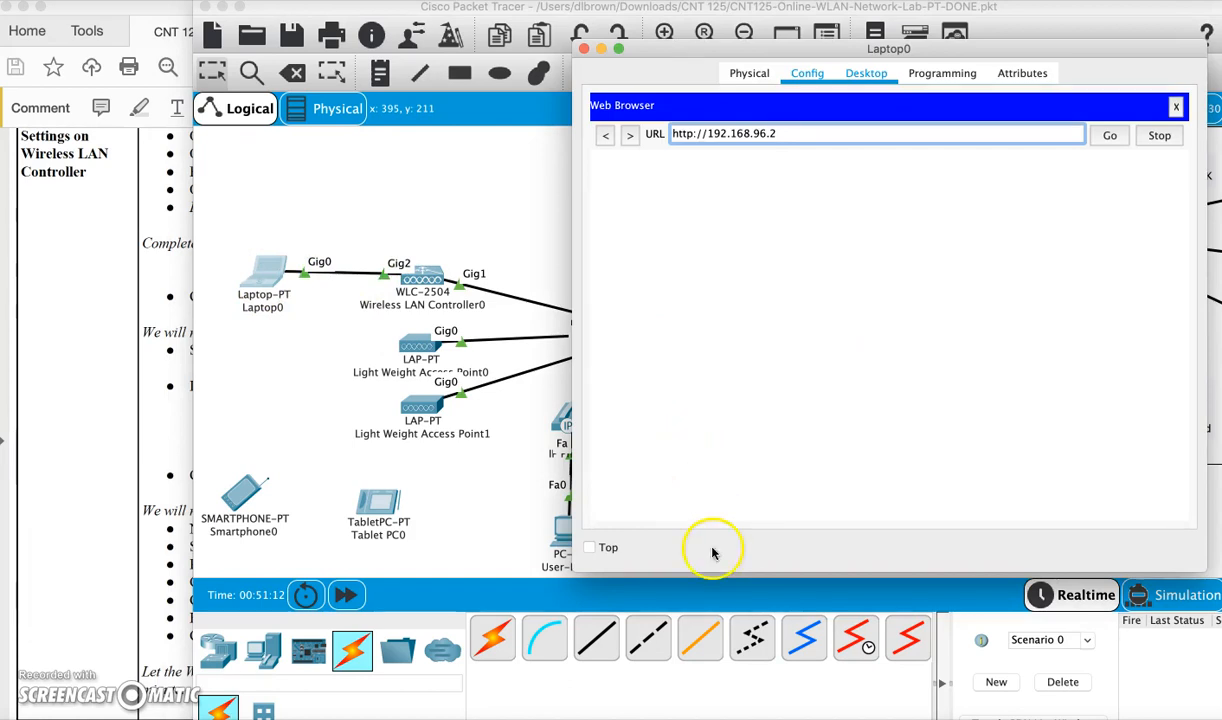
drag(705, 573, 680, 630)
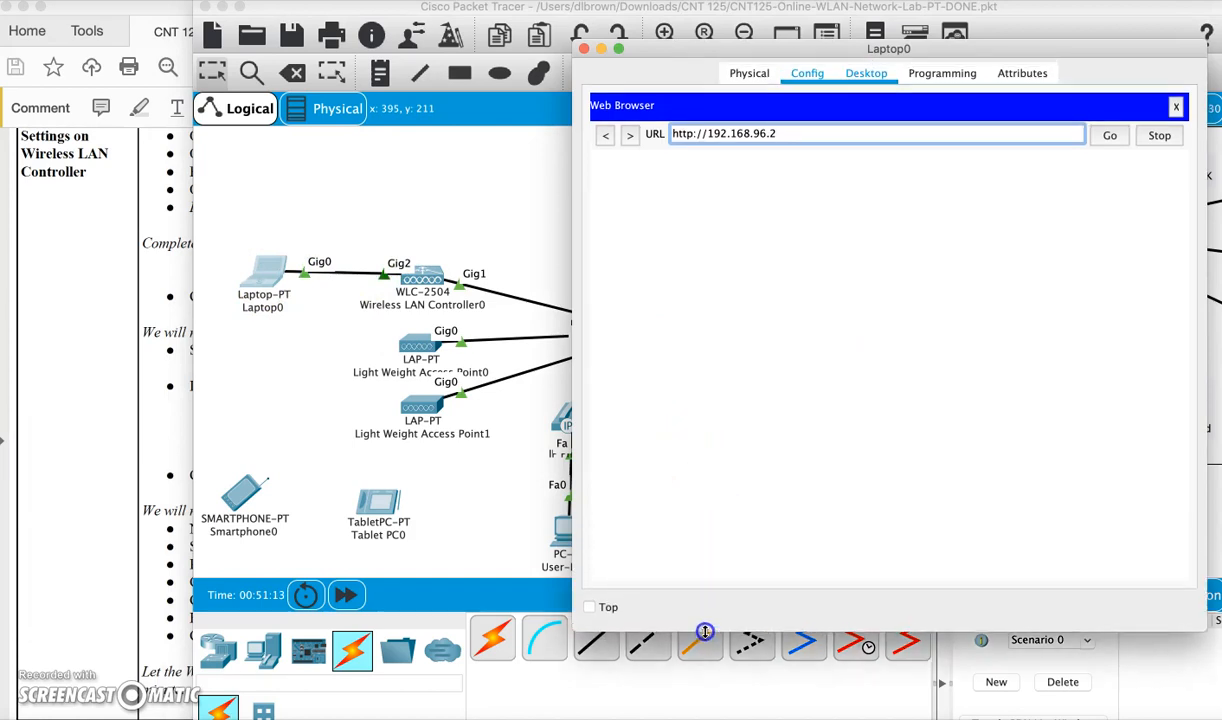
click(74, 402)
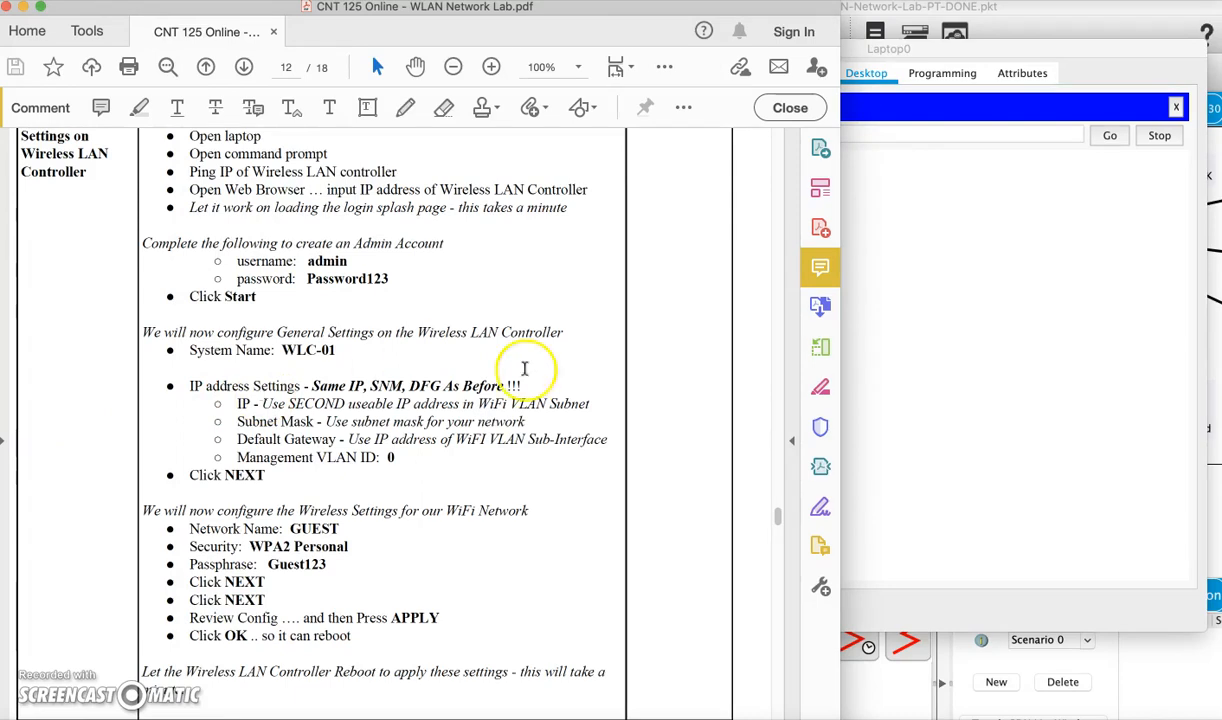
Enter the admin username, type and confirm the account password, then start the controller setup
click(953, 322)
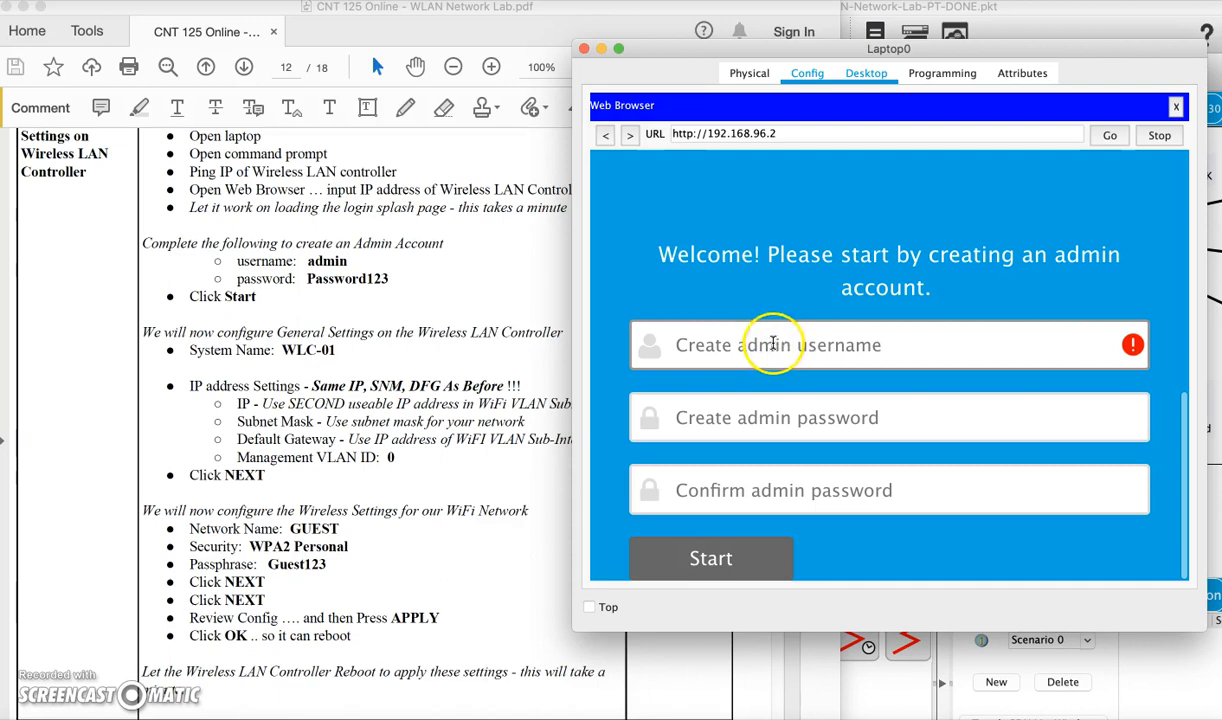
text(admin)
click(760, 410)
text(P)
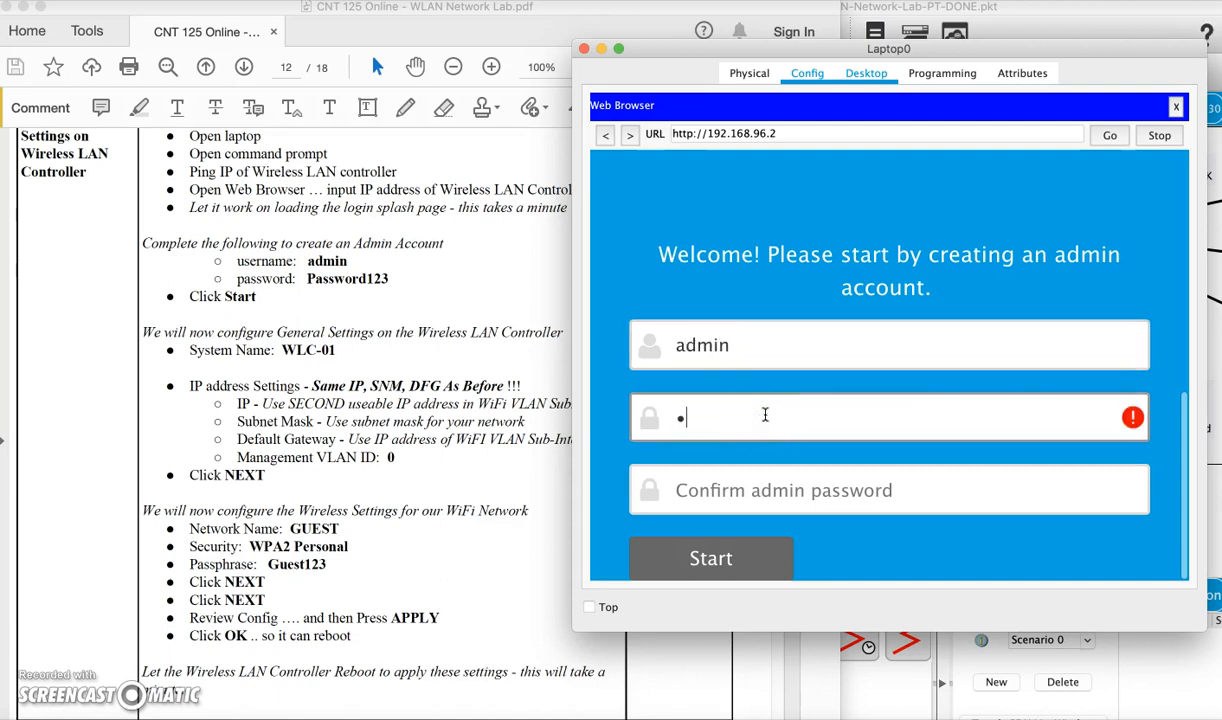
text(assword123)
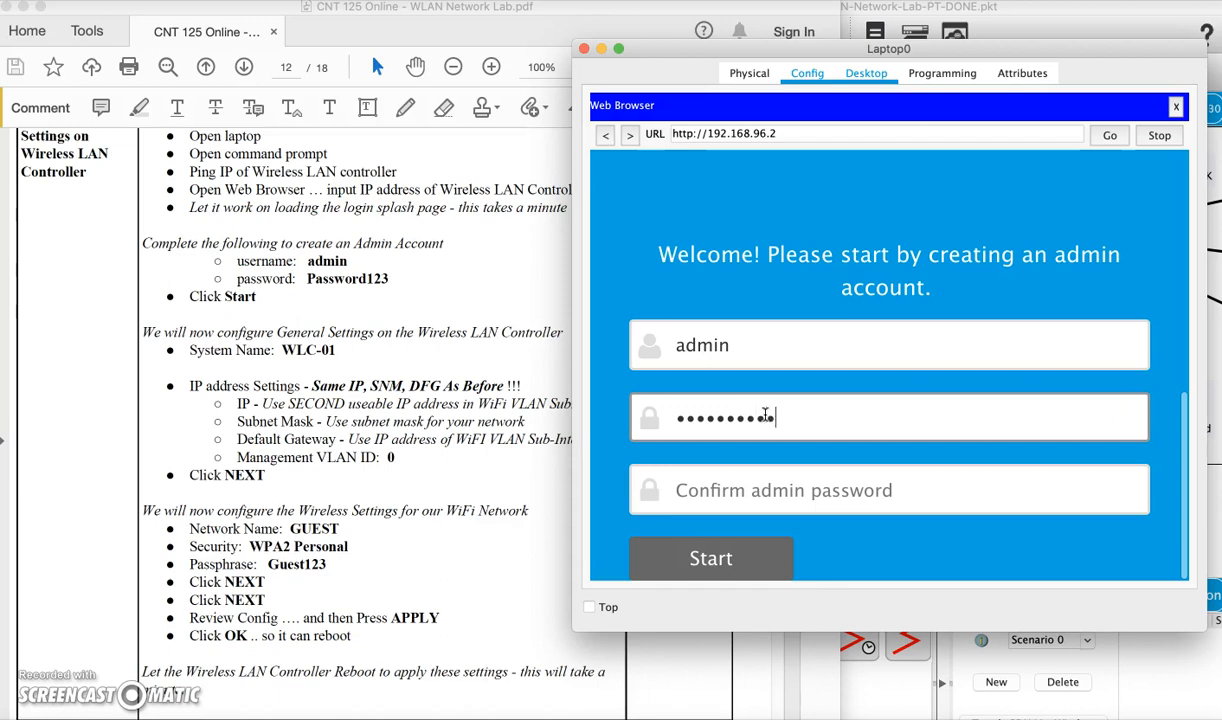
click(760, 478)
text(P)
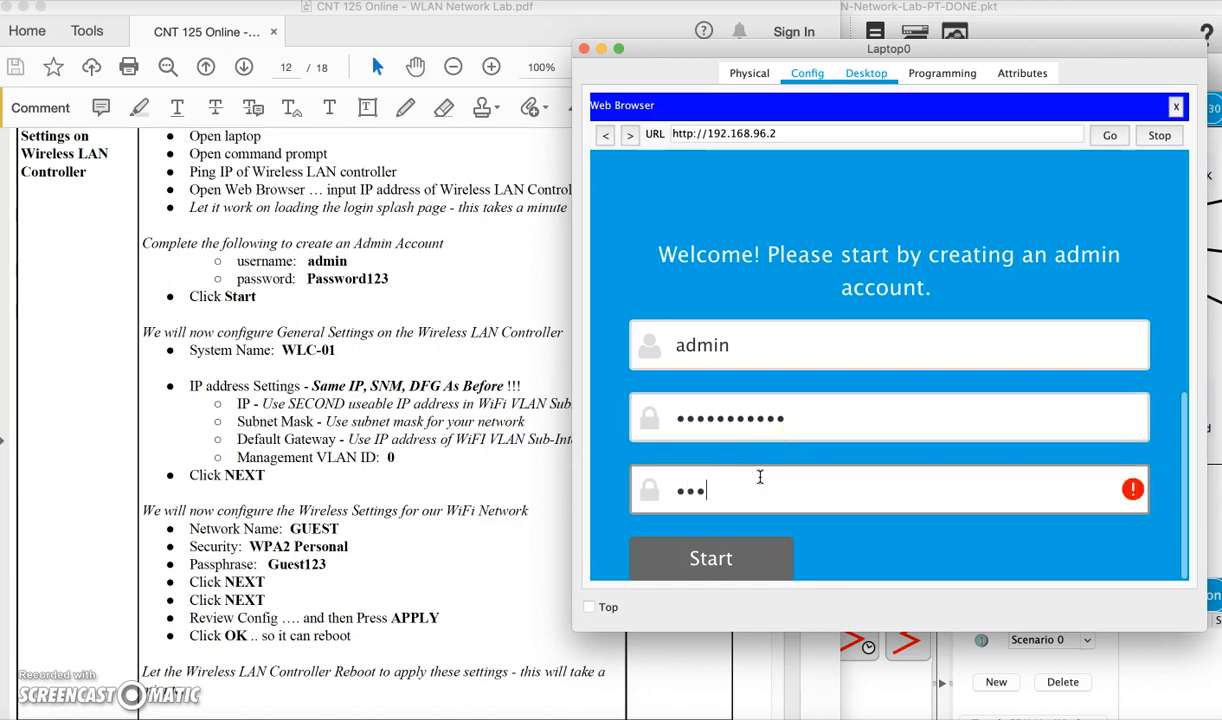
text(assword123)
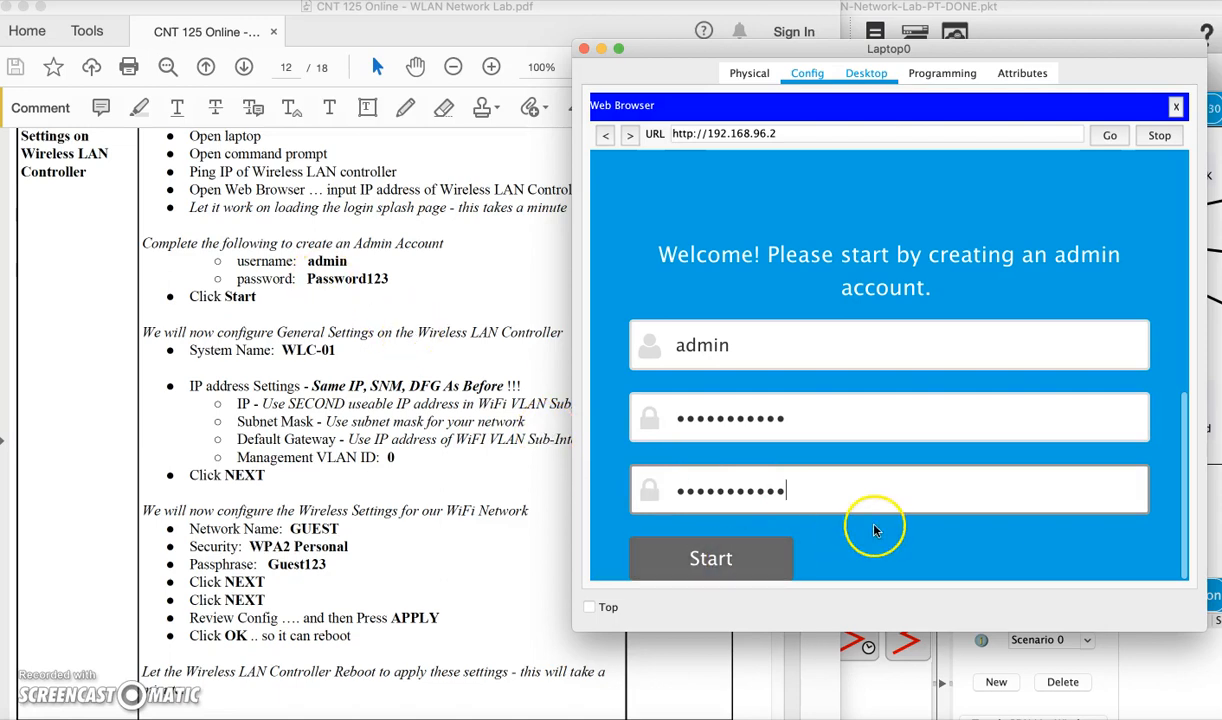
click(765, 559)
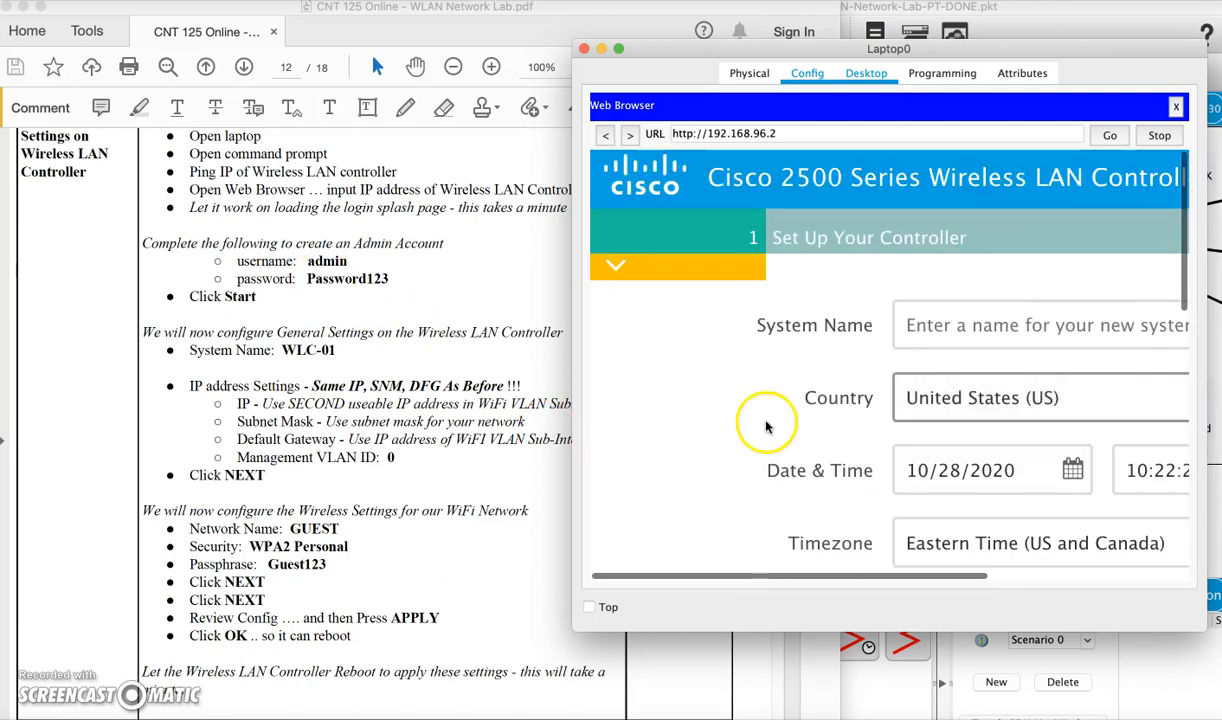
Enter WLC-01 as the controller's system name in the setup wizard
drag(575, 628, 478, 645)
scroll(990, 450, down, 3)
scroll(990, 450, right, 1)
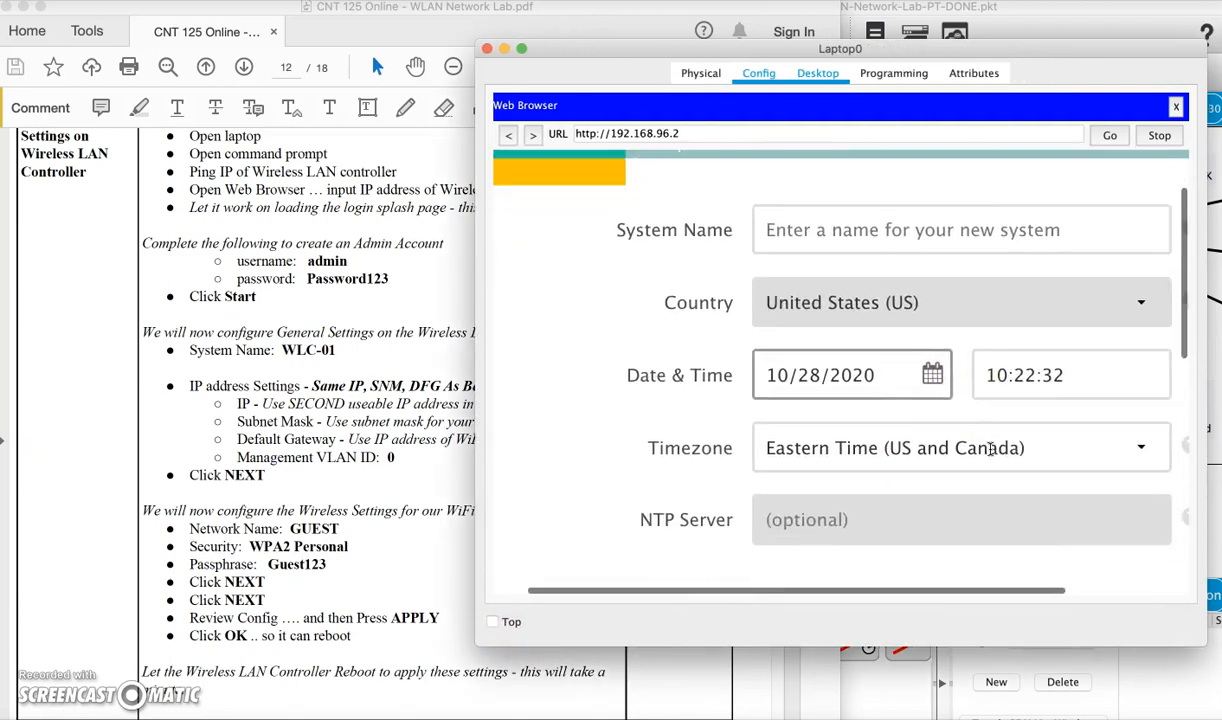
click(832, 222)
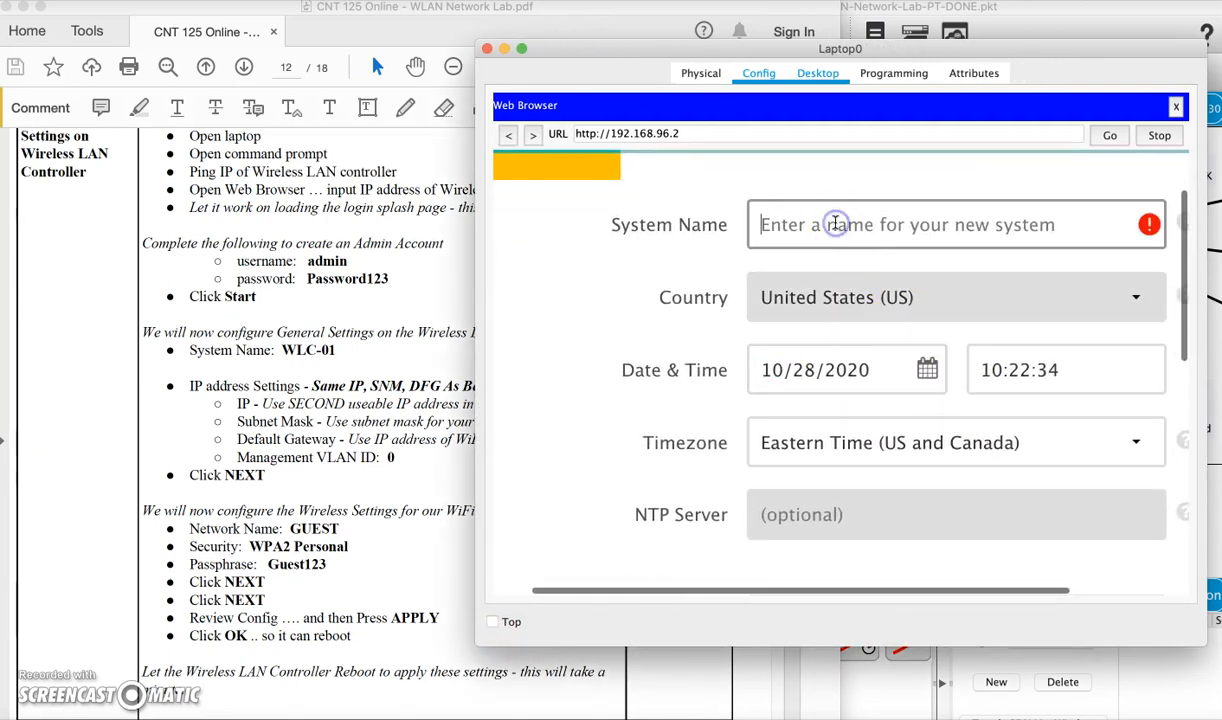
text(WL)
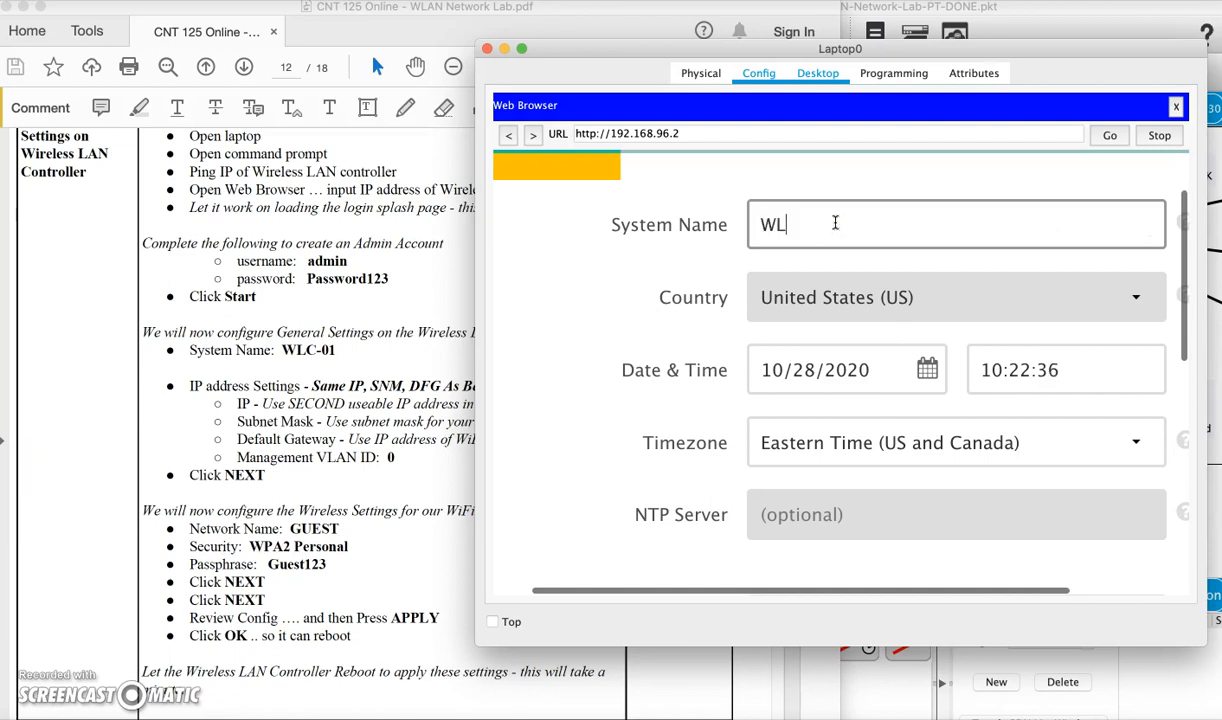
click(855, 225)
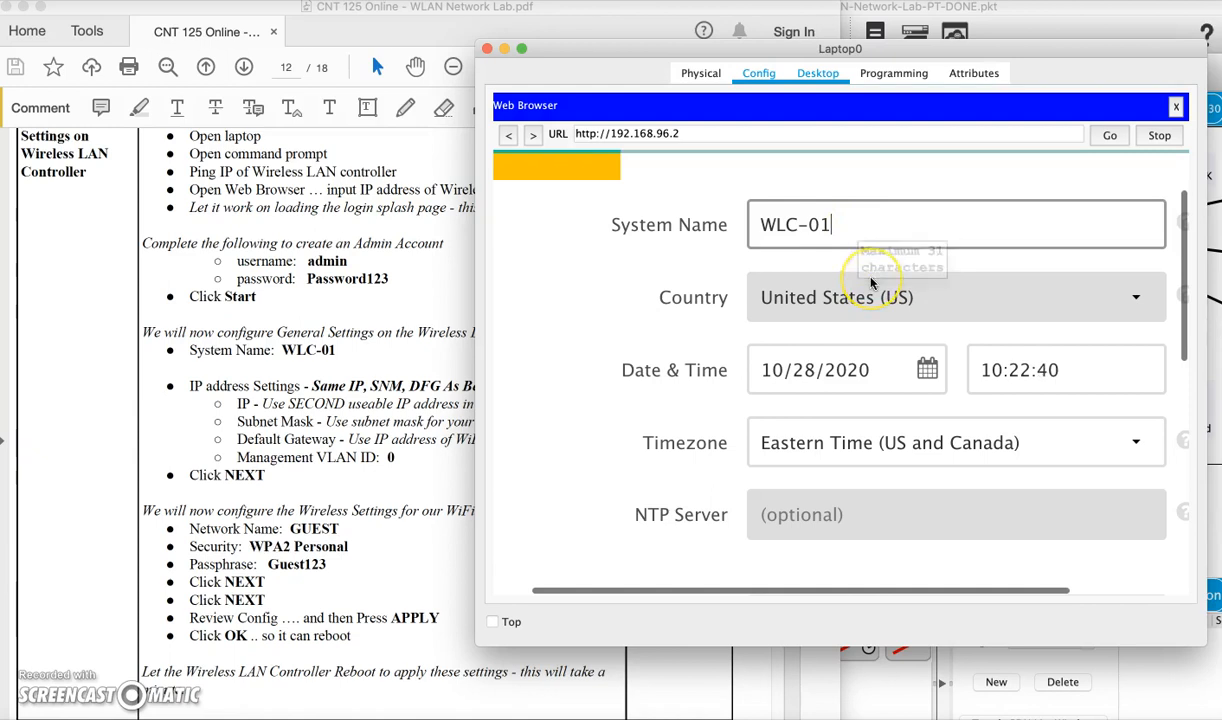
scroll(870, 290, down, 2)
scroll(930, 310, down, 6)
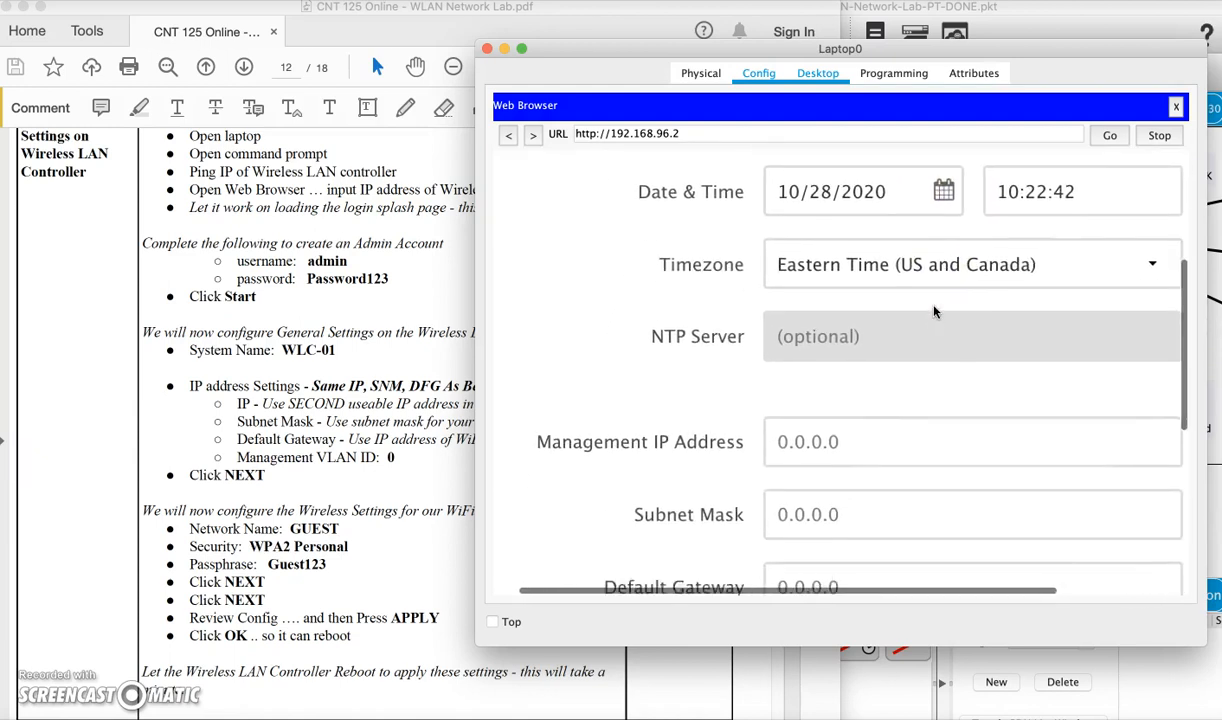
scroll(859, 308, down, 2)
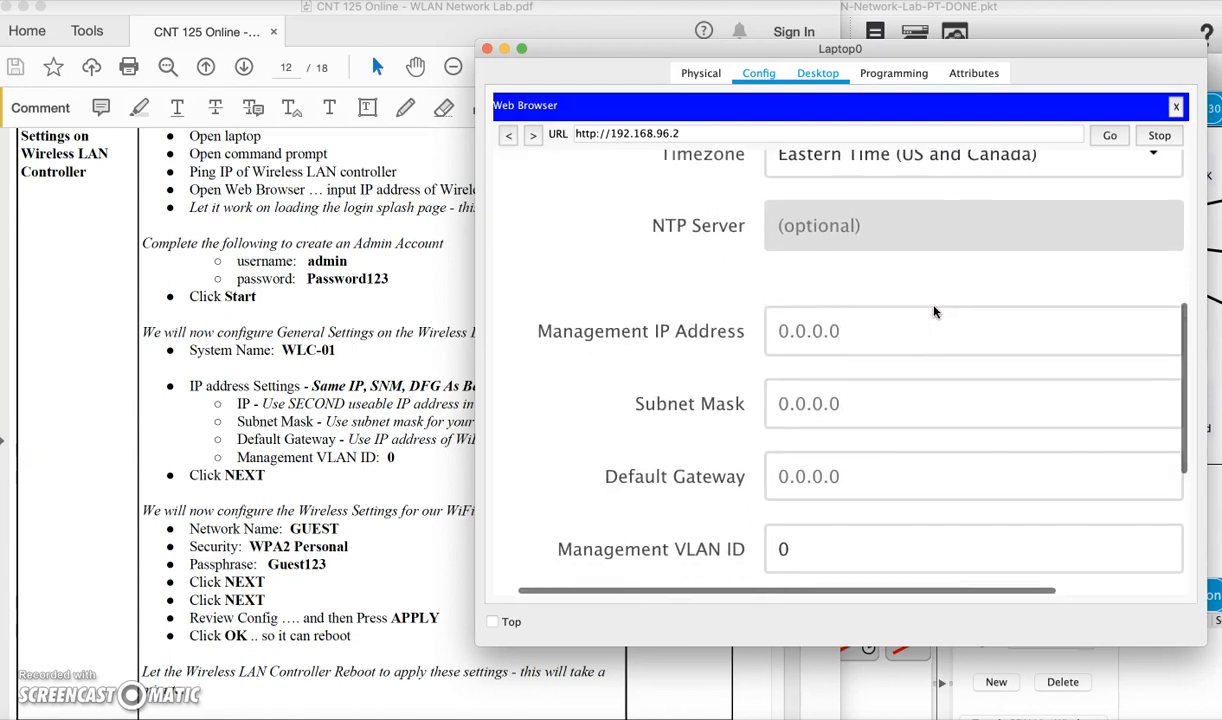
Set management IP 192.168.96.2, mask 255.255.224.0 and gateway 192.168.96.1, then continue
click(894, 333)
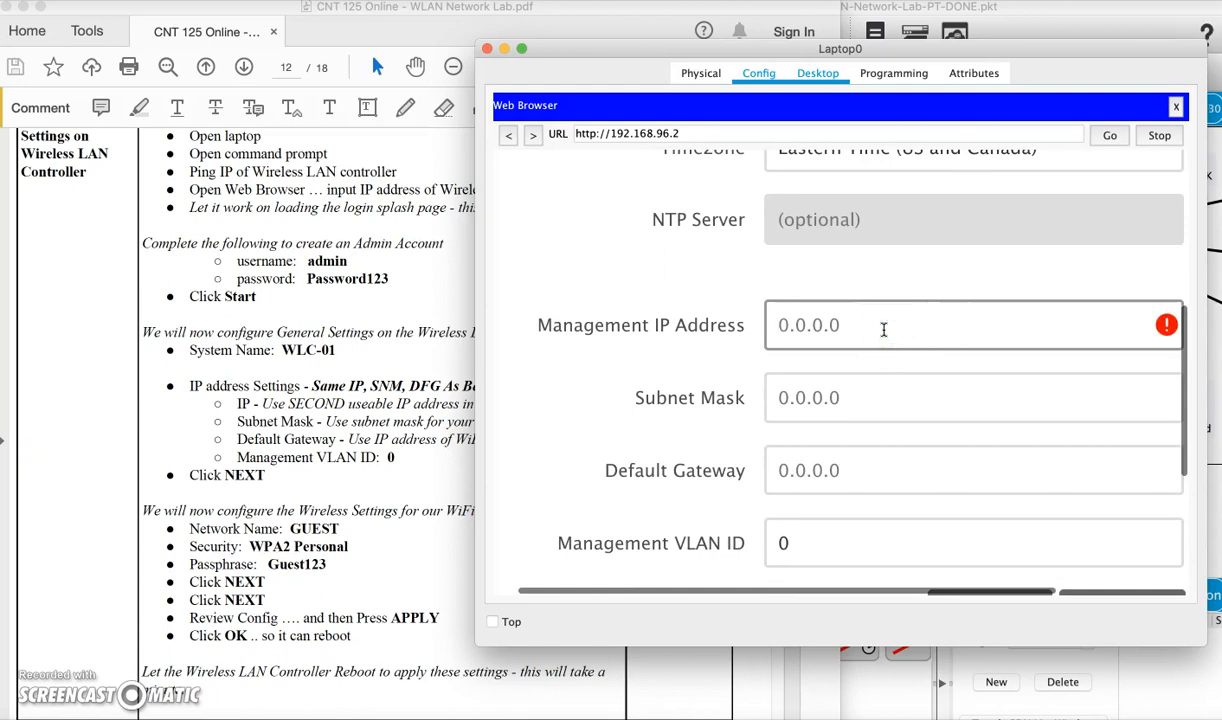
text(192.168.)
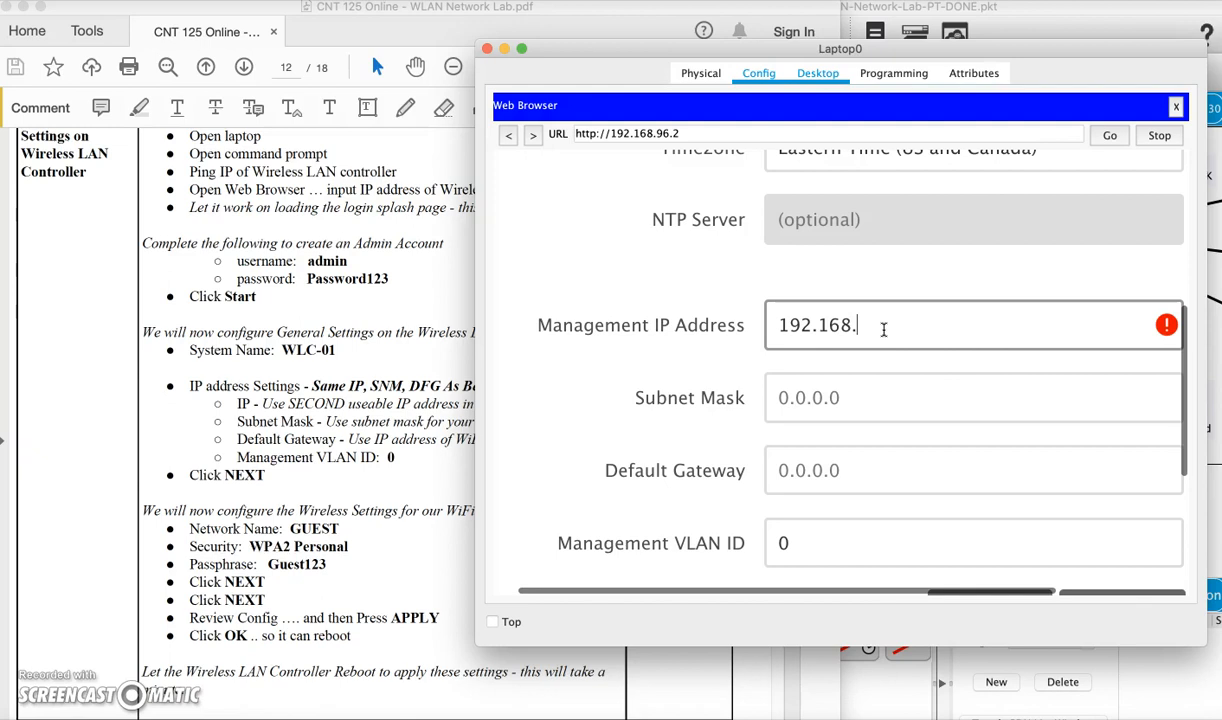
text(96.2)
click(855, 398)
text(255)
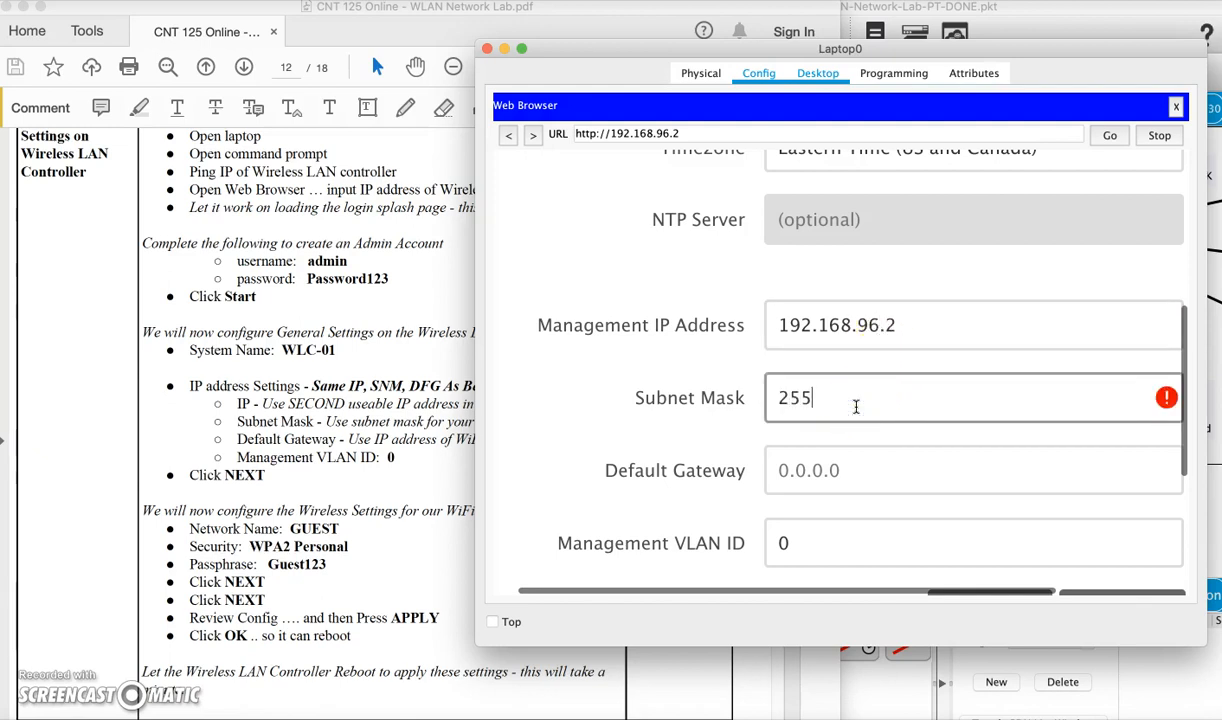
text(.255.224.0)
click(862, 470)
text(192.168.96.1)
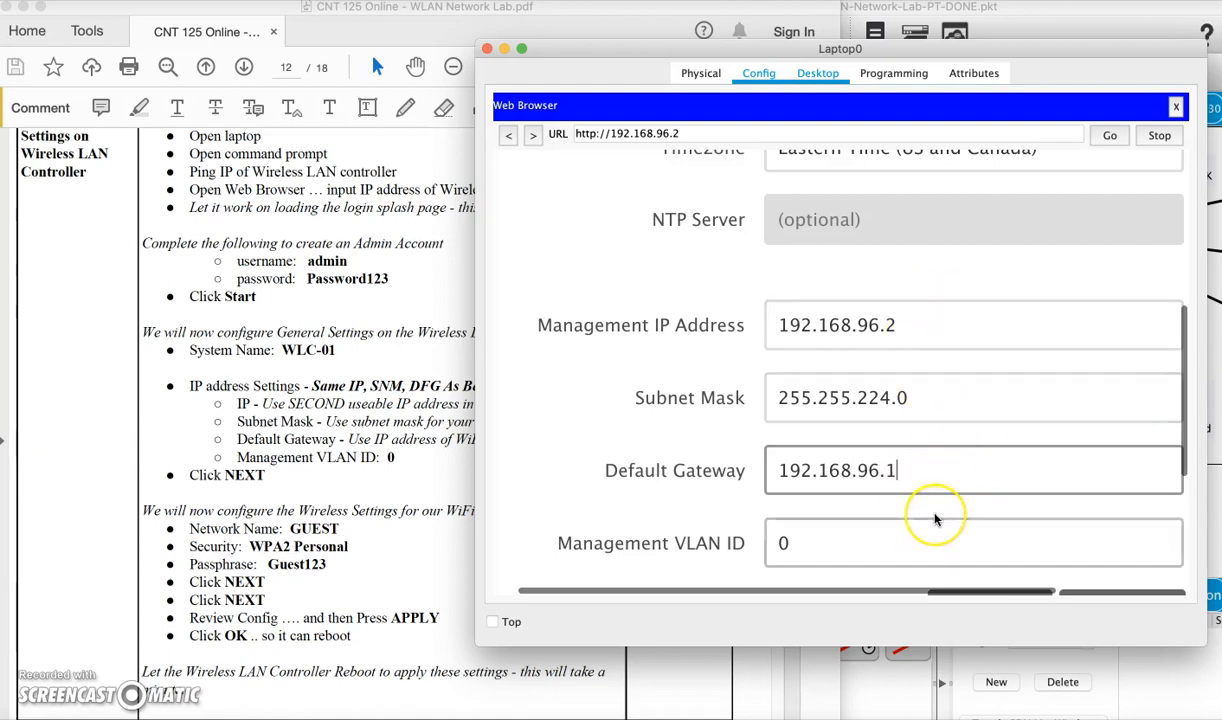
scroll(1020, 447, down, 2)
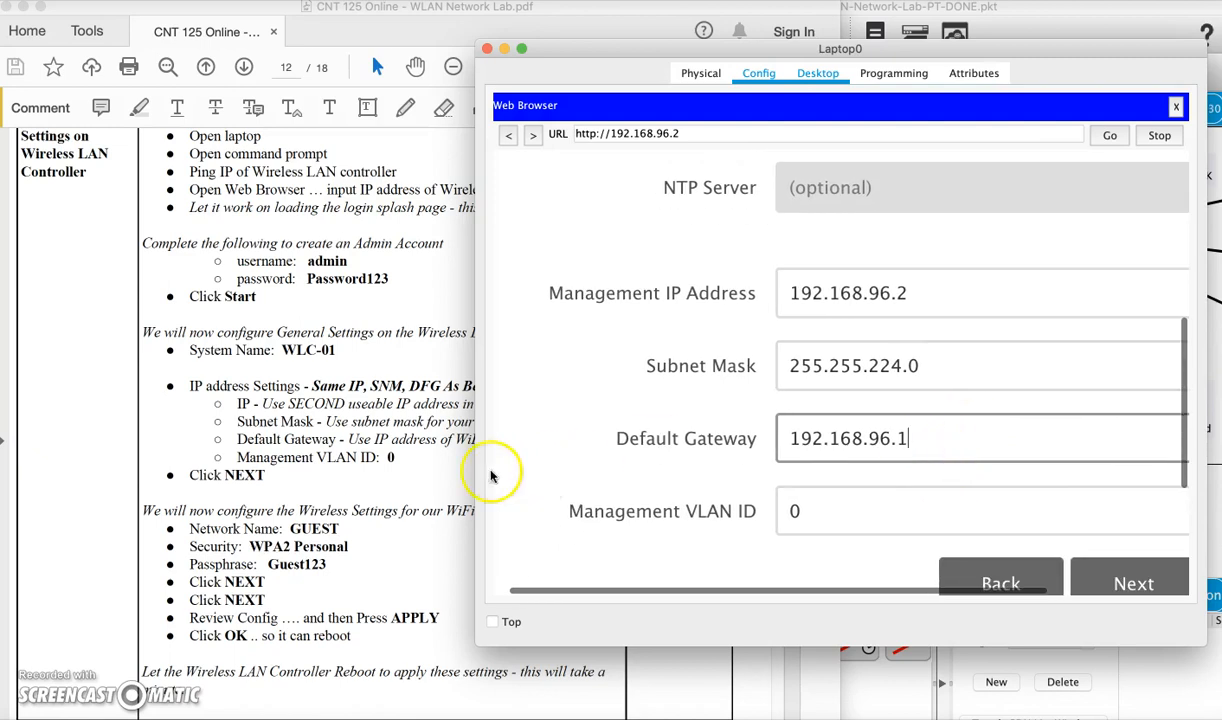
scroll(867, 521, down, 5)
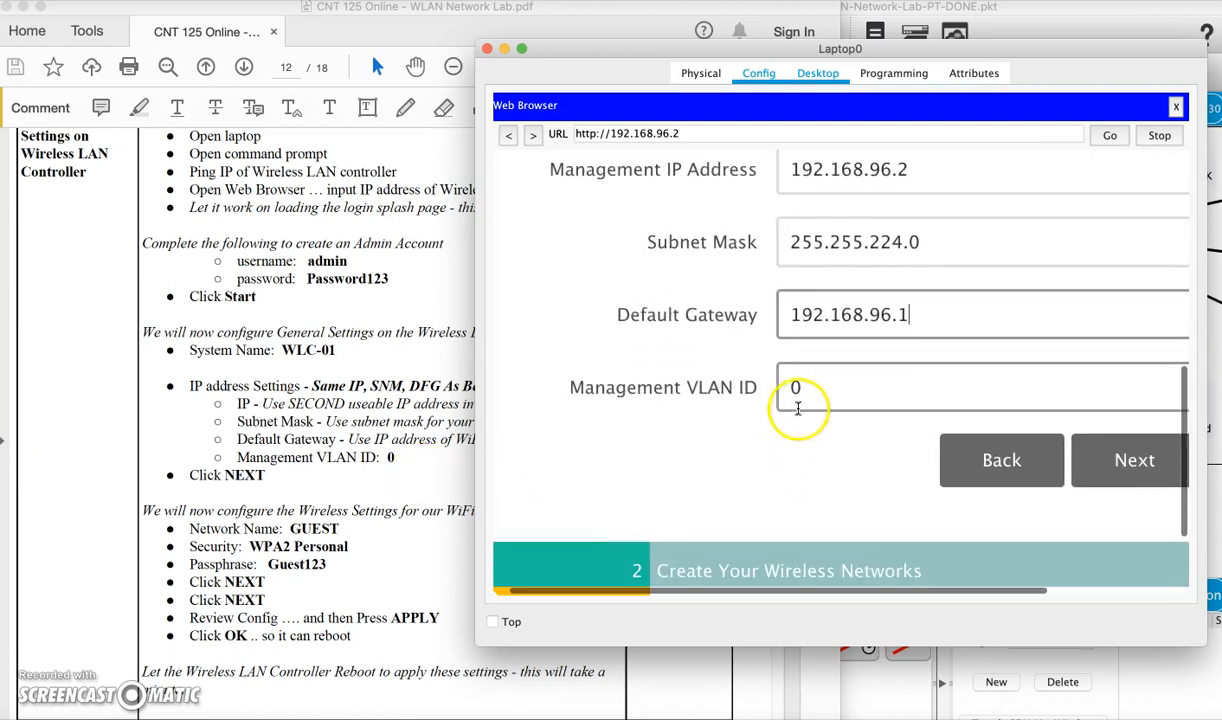
scroll(809, 489, down, 1)
scroll(830, 460, down, 2)
click(1060, 374)
Name the wireless network GUEST, keeping WPA2 Personal security
click(885, 350)
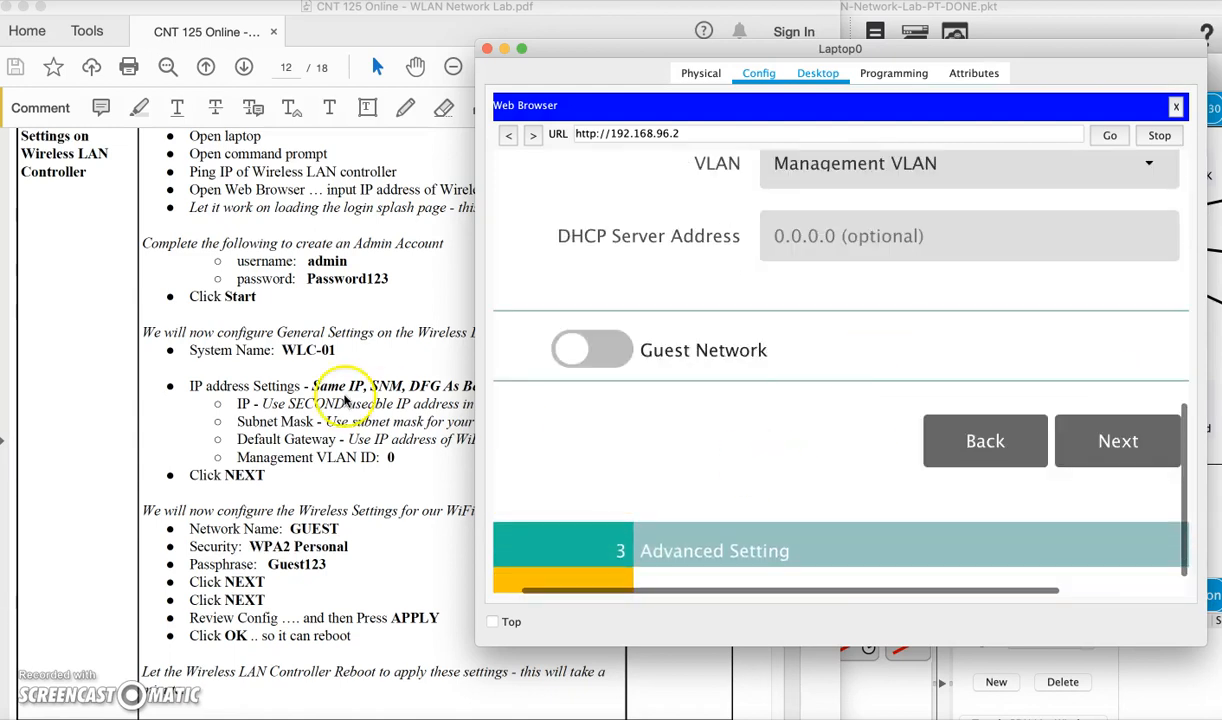
scroll(340, 522, down, 3)
scroll(348, 522, down, 2)
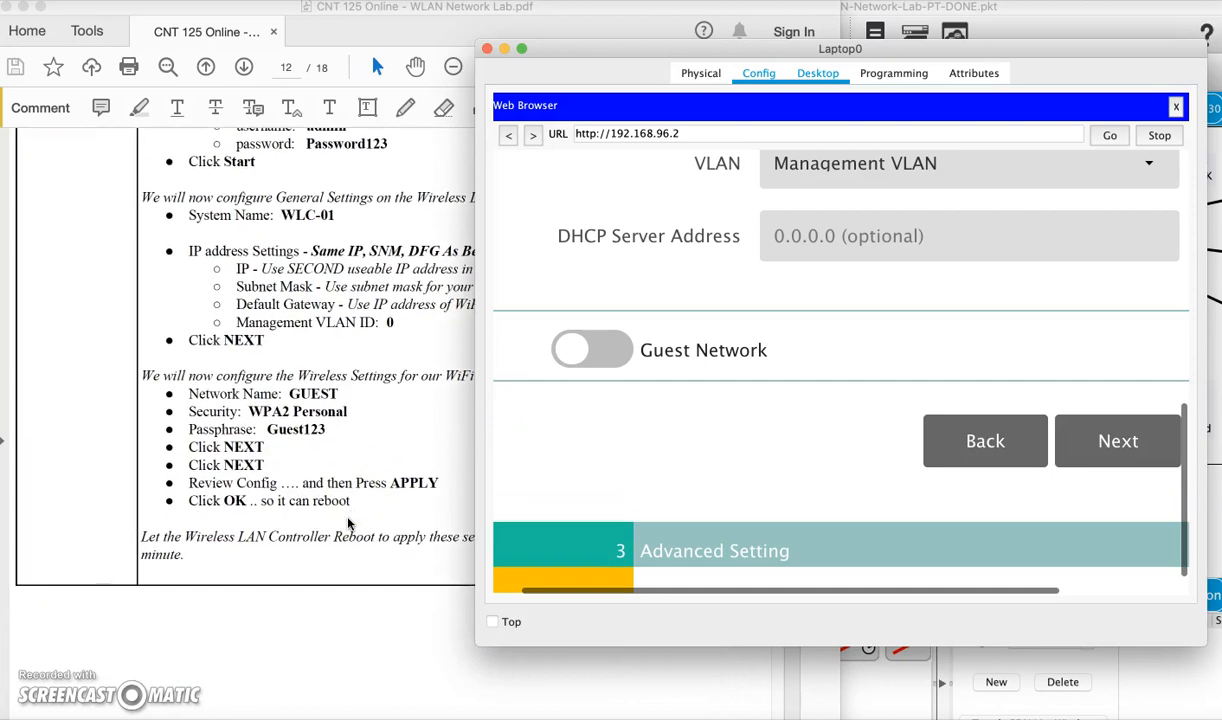
scroll(750, 470, down, 1)
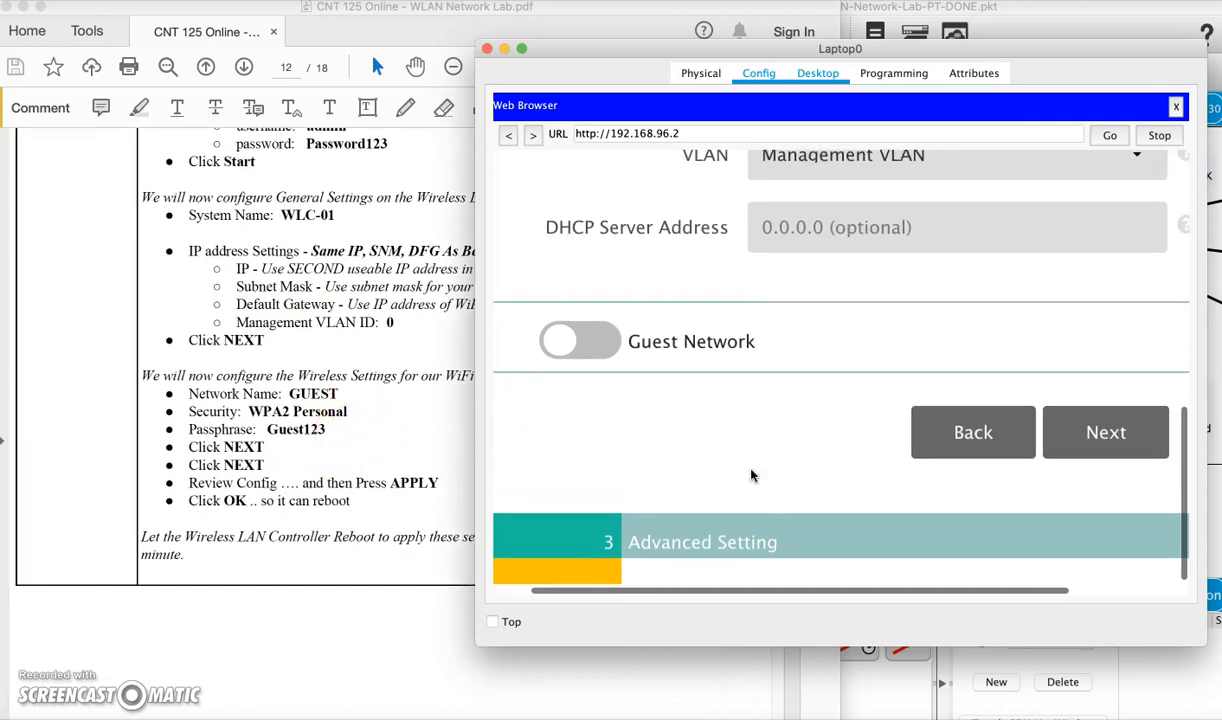
scroll(752, 476, right, 2)
scroll(752, 476, left, 1)
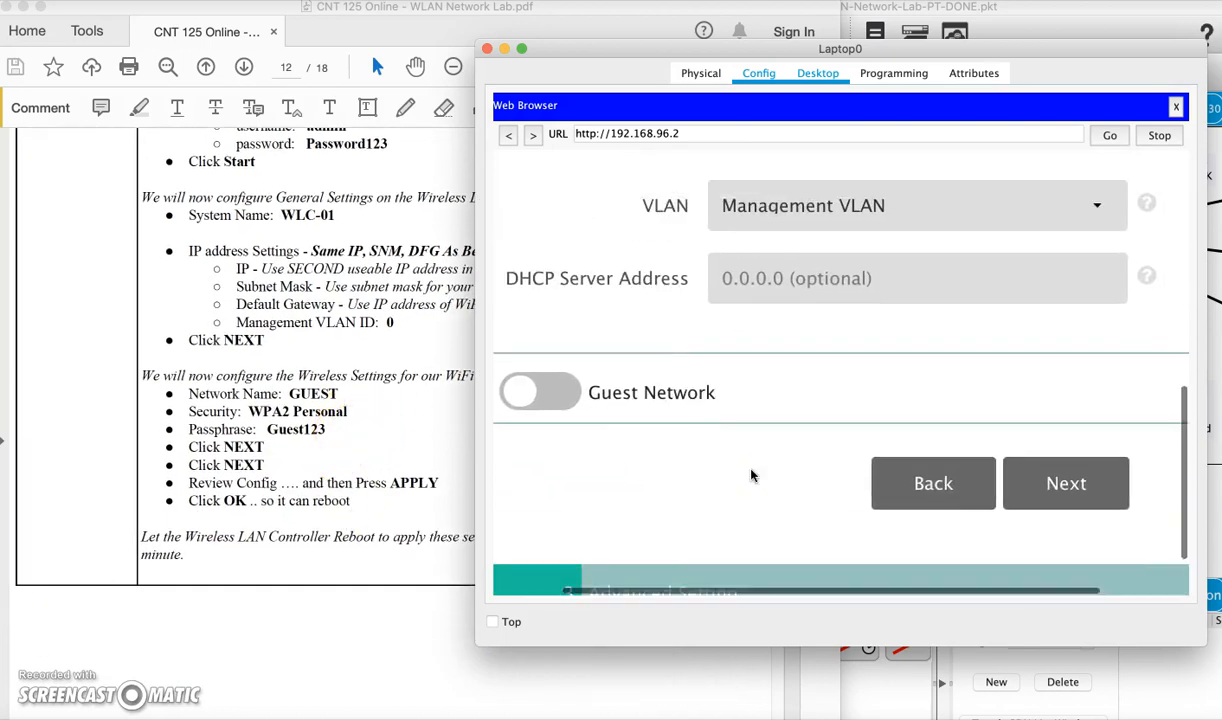
click(1030, 430)
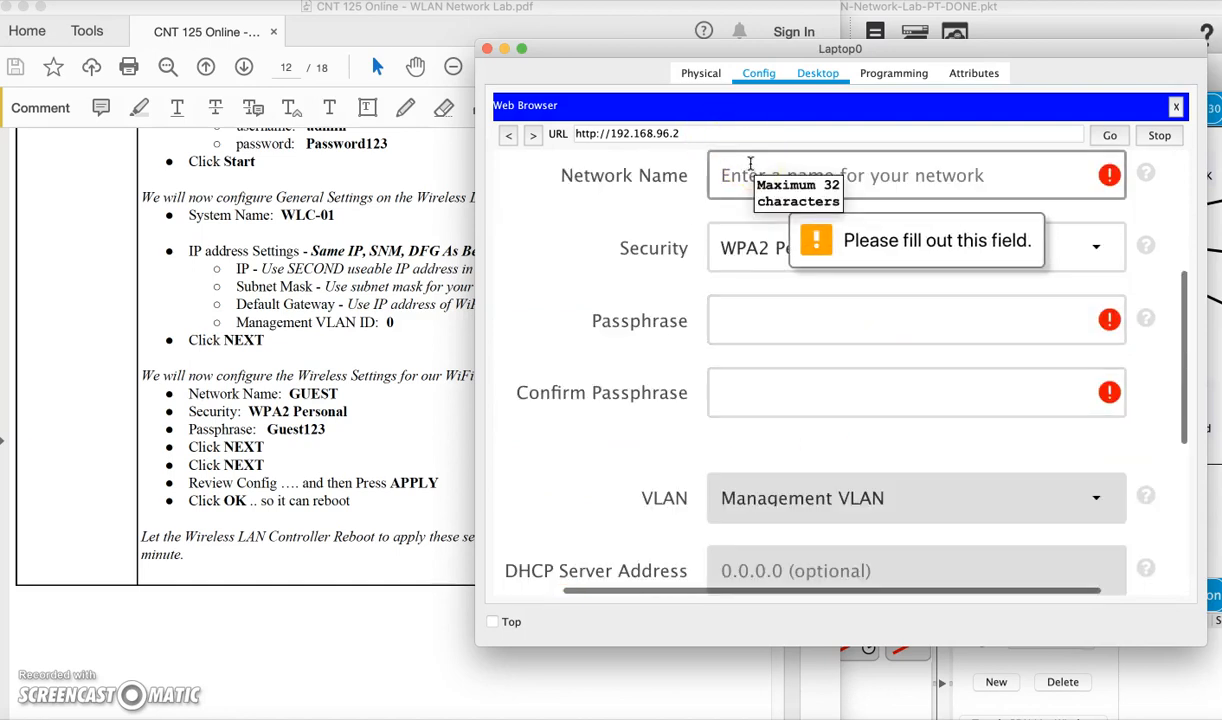
text(GUEST)
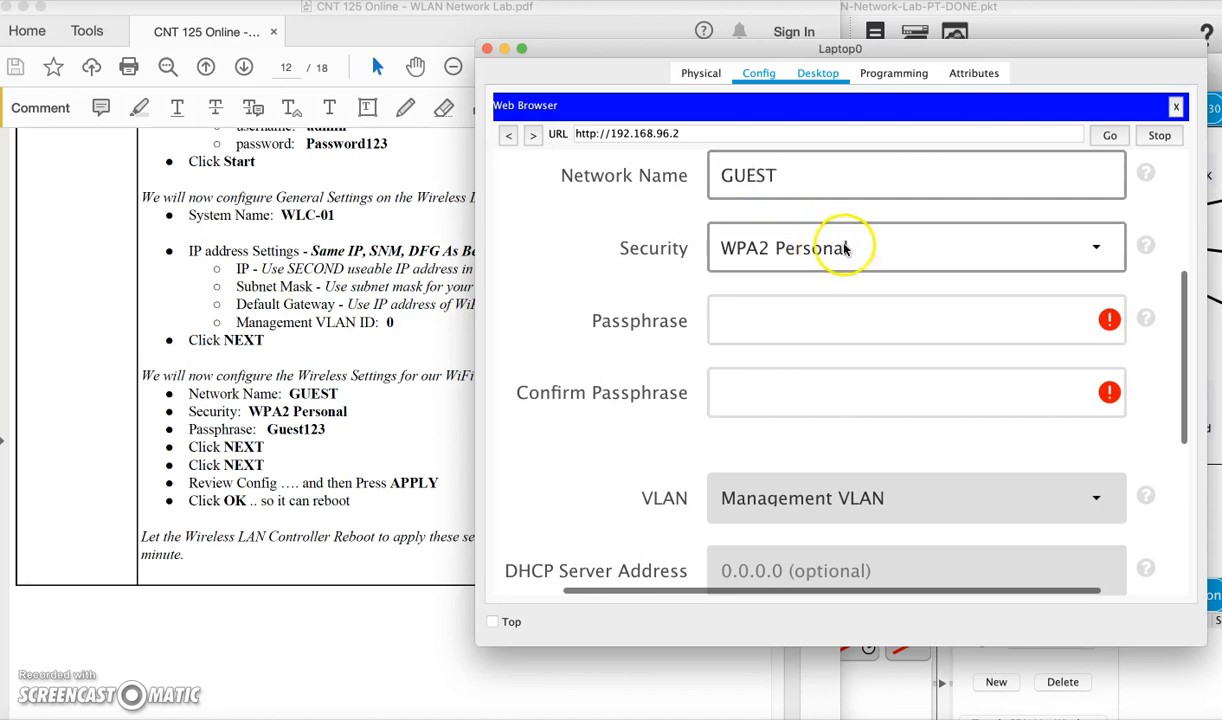
Enter and confirm the WPA2 passphrase, then save the network and continue
click(840, 318)
text(G)
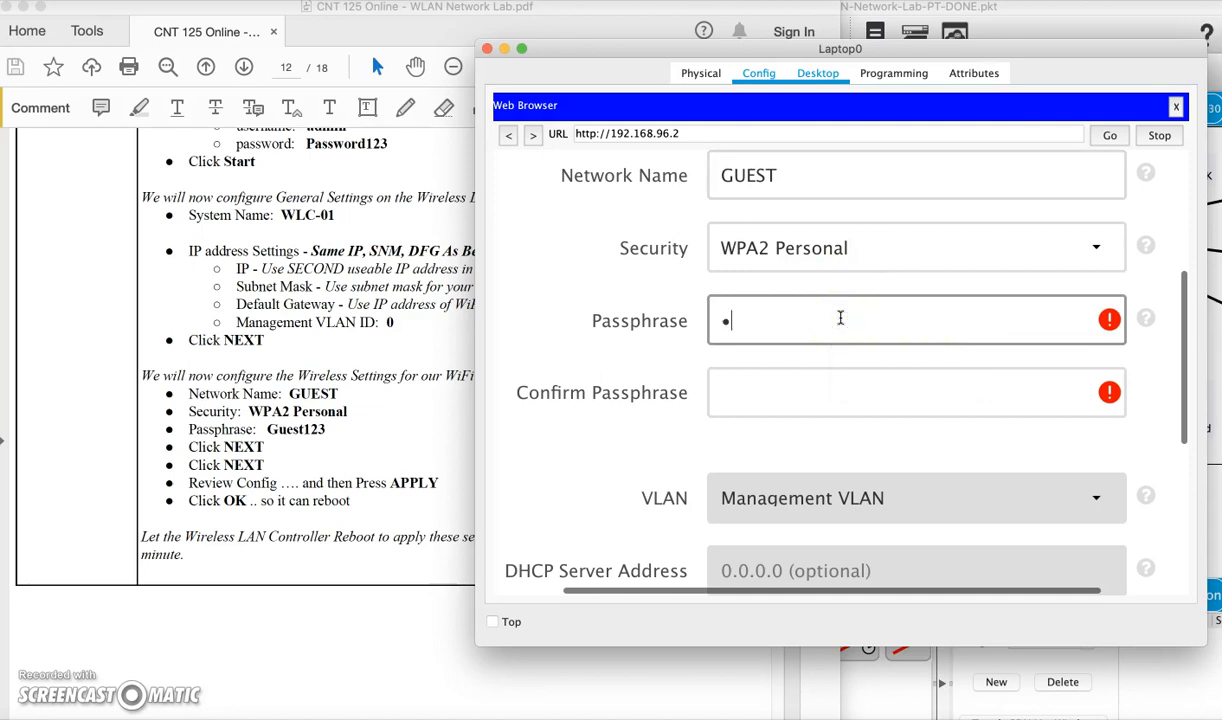
text(uest123)
click(800, 385)
text(G)
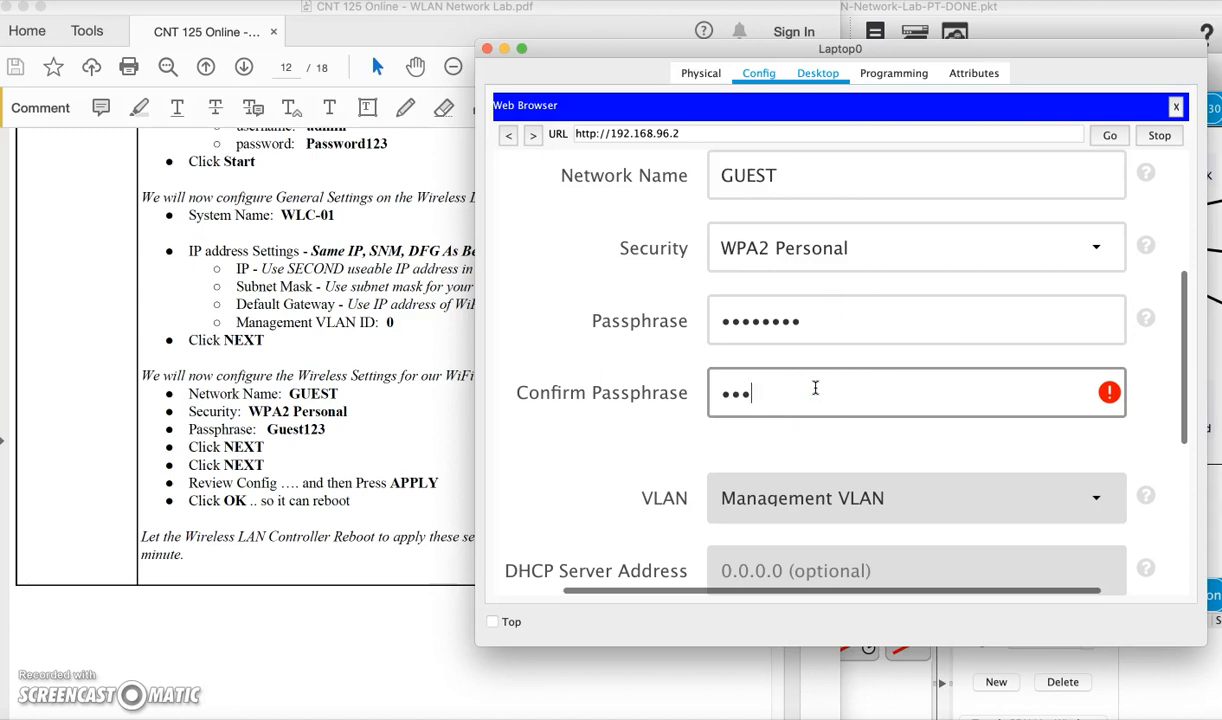
text(uest123)
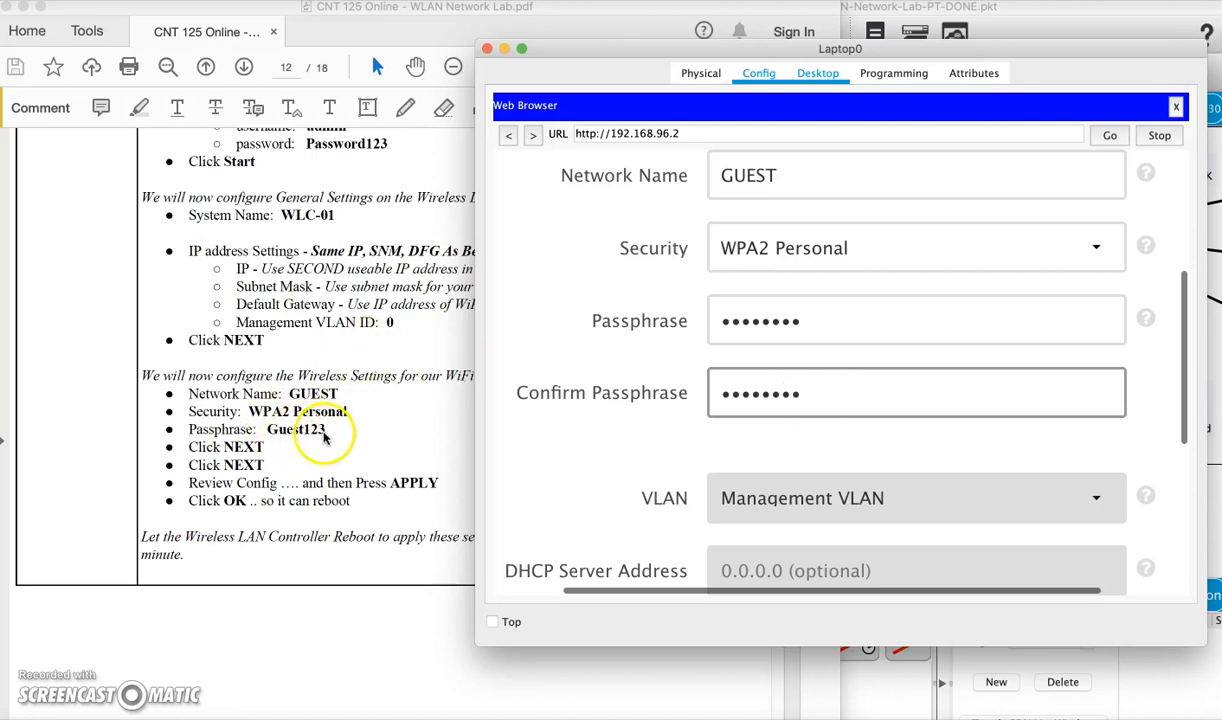
scroll(641, 437, down, 2)
scroll(641, 437, down, 5)
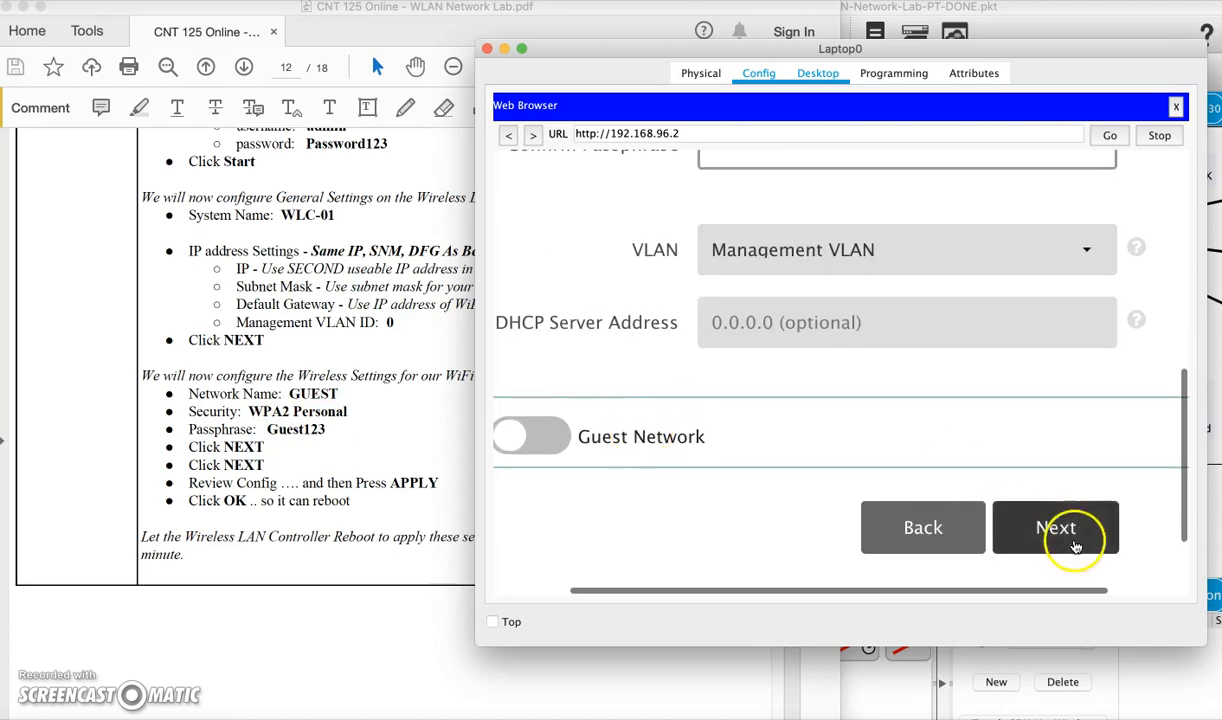
click(1064, 533)
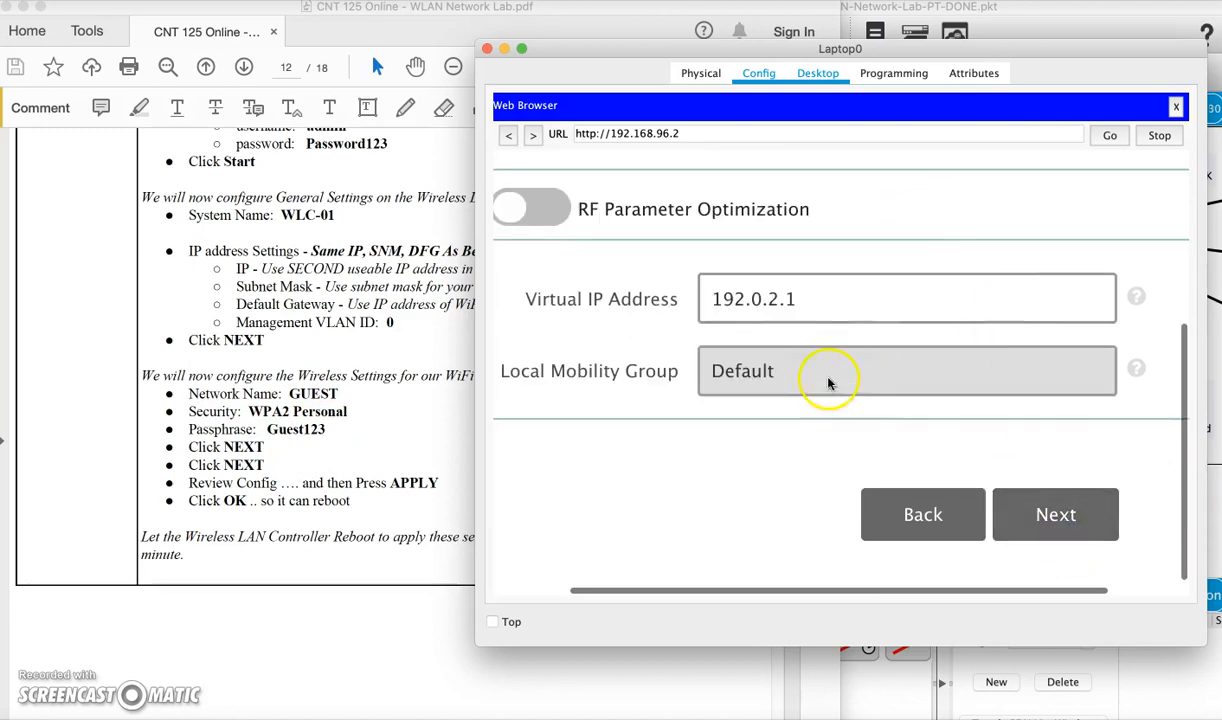
Review the configuration summary, apply it, and confirm the controller reboot
click(1088, 519)
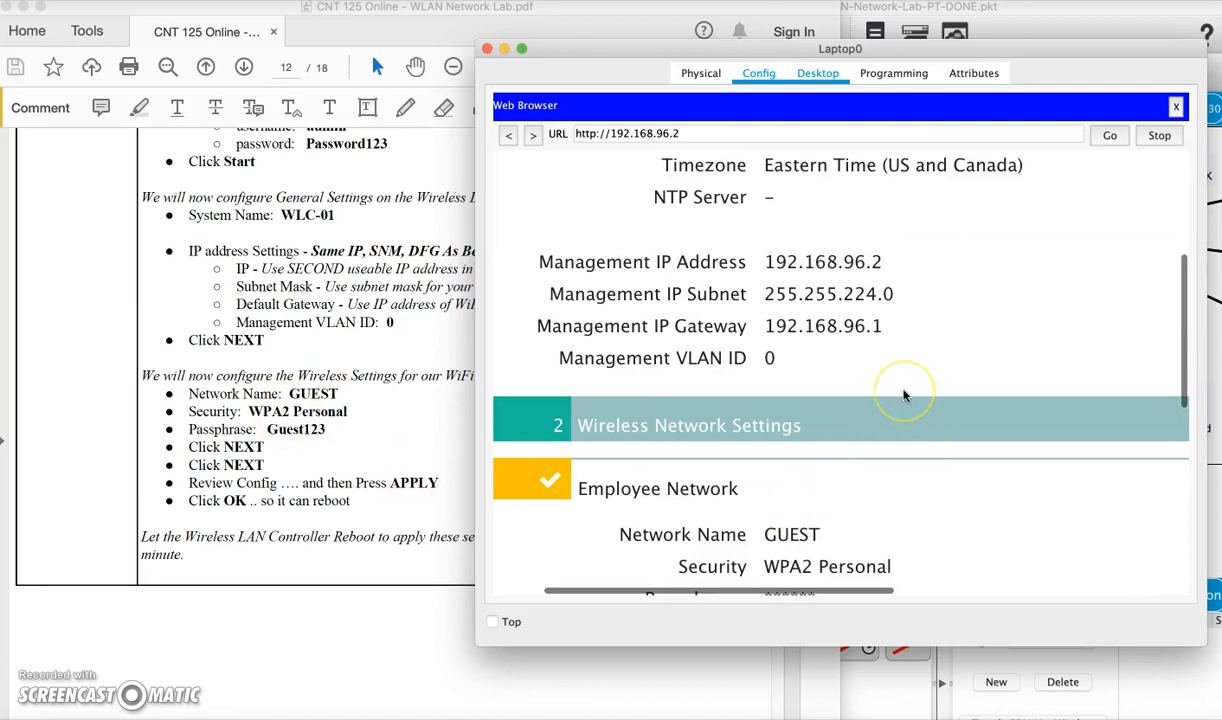
scroll(903, 395, up, 5)
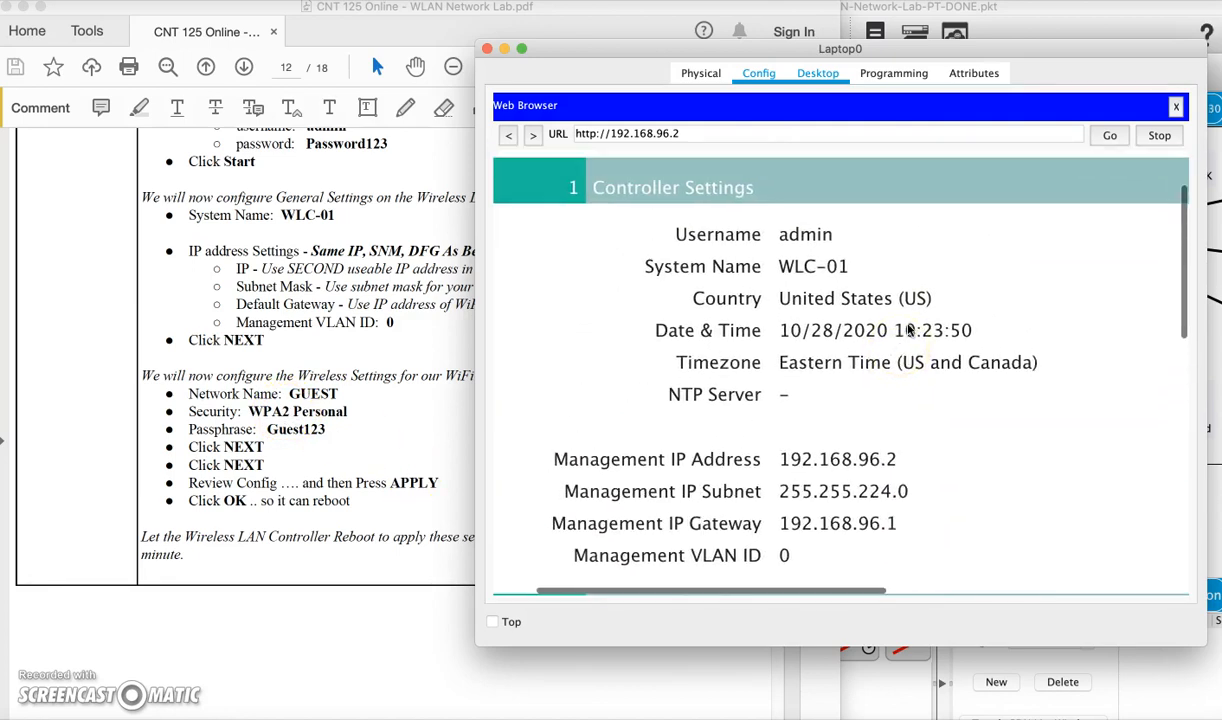
scroll(910, 330, down, 1)
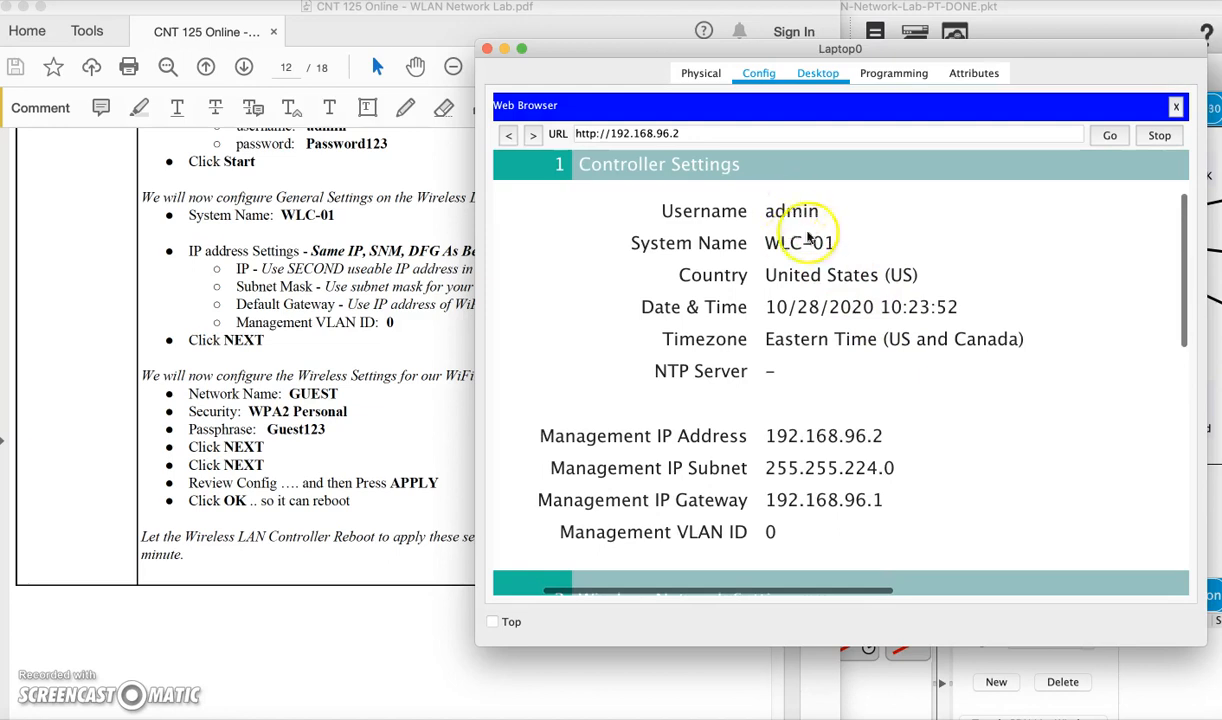
scroll(885, 348, down, 3)
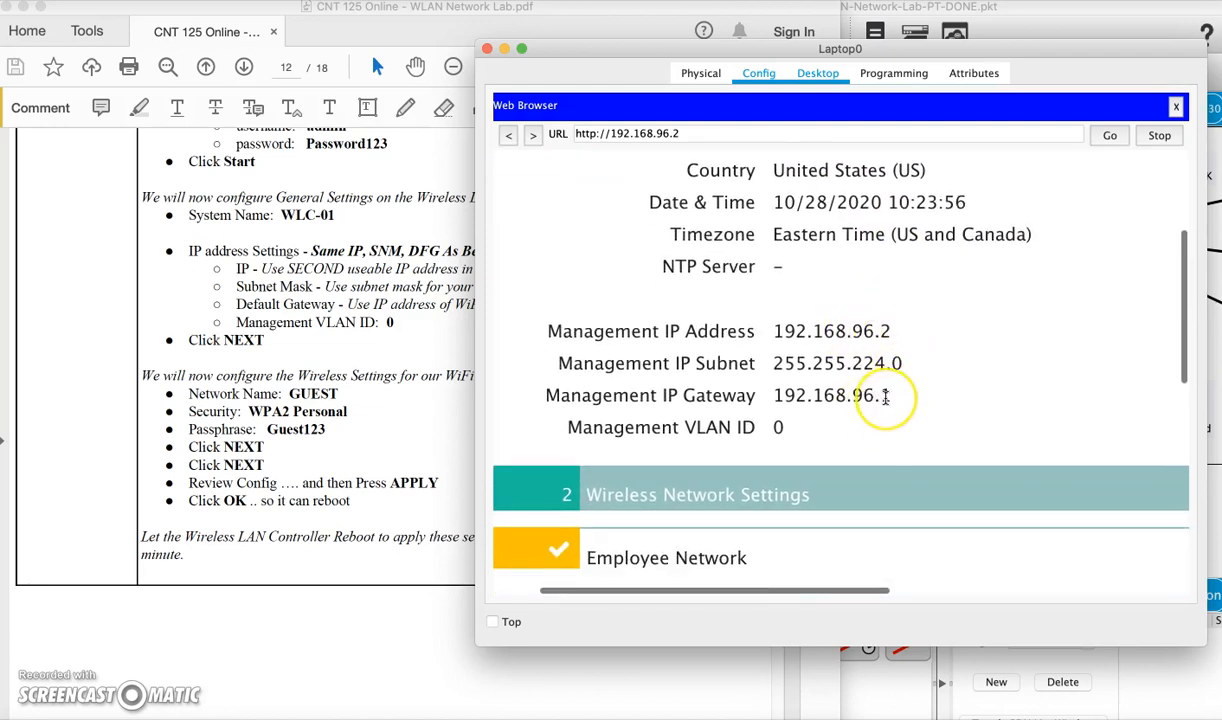
scroll(885, 397, down, 8)
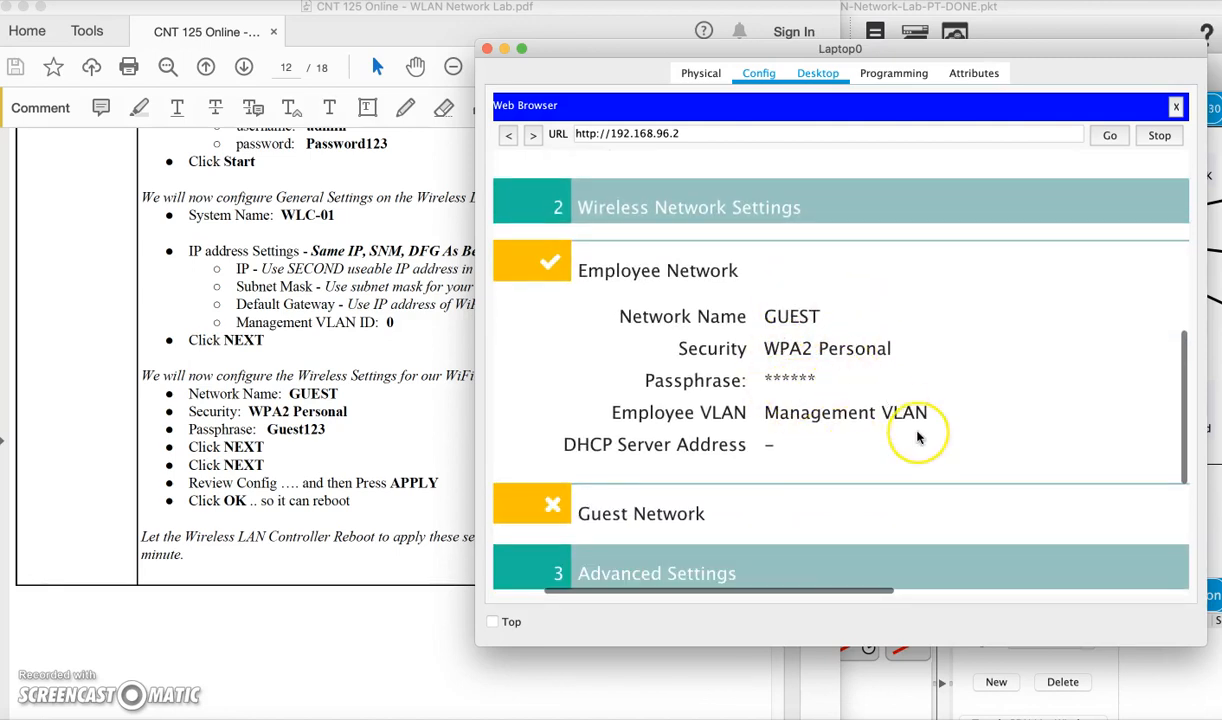
scroll(917, 436, down, 7)
click(1087, 540)
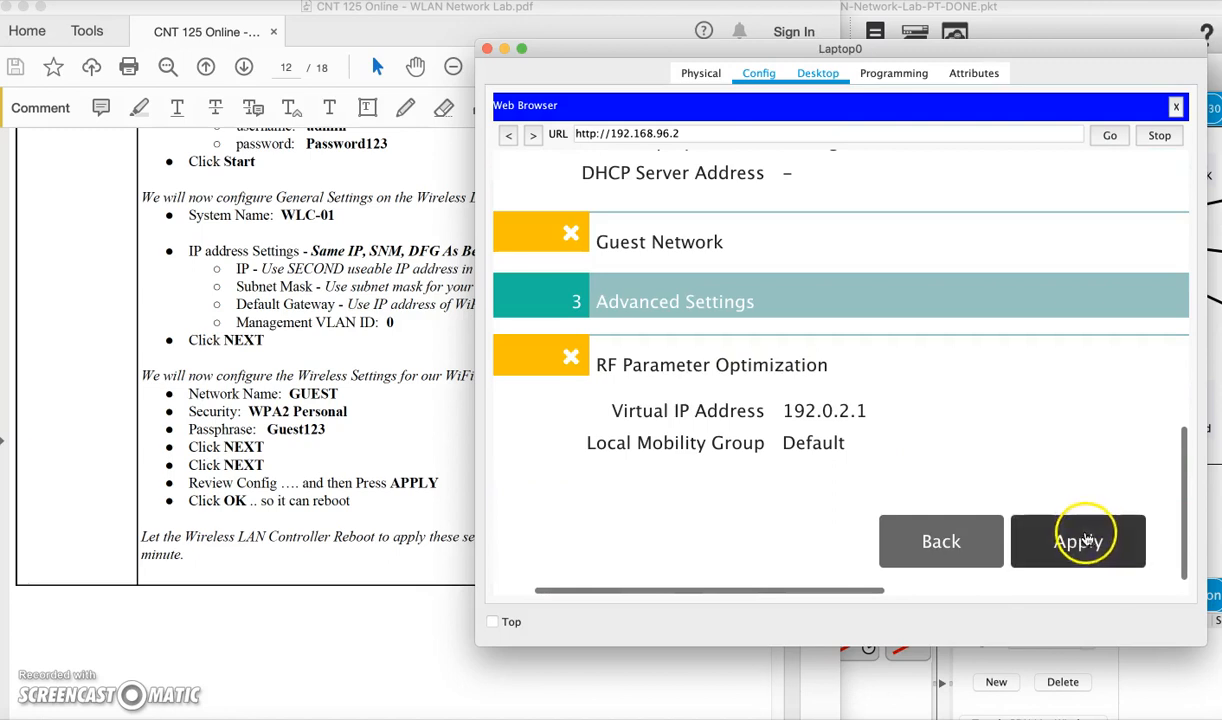
click(1090, 543)
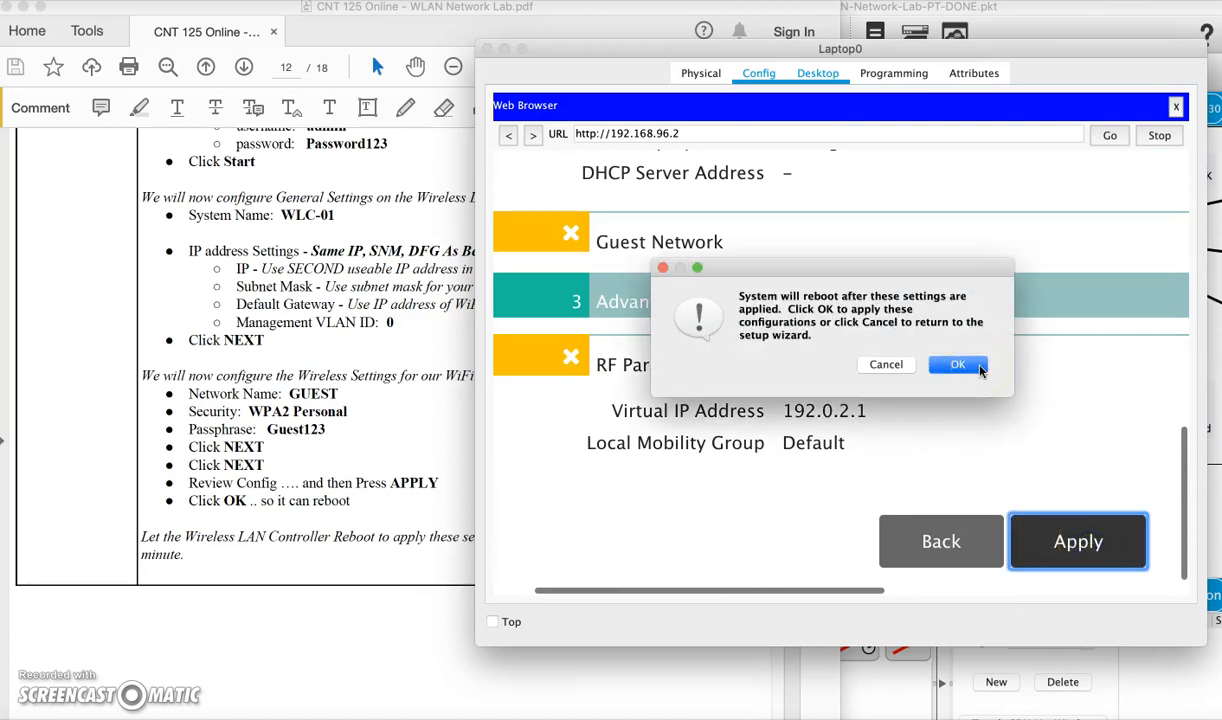
click(960, 365)
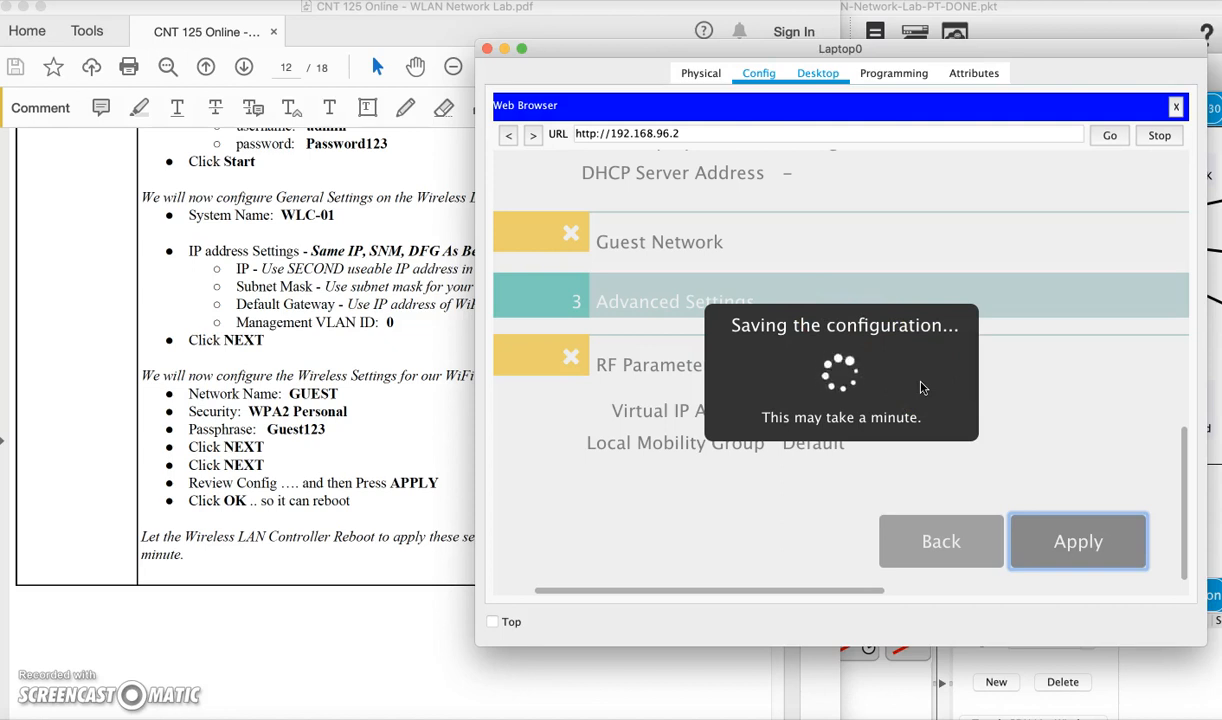
Ping the controller at 192.168.96.2 from Laptop0's command prompt, getting 3 of 4 replies
click(1178, 106)
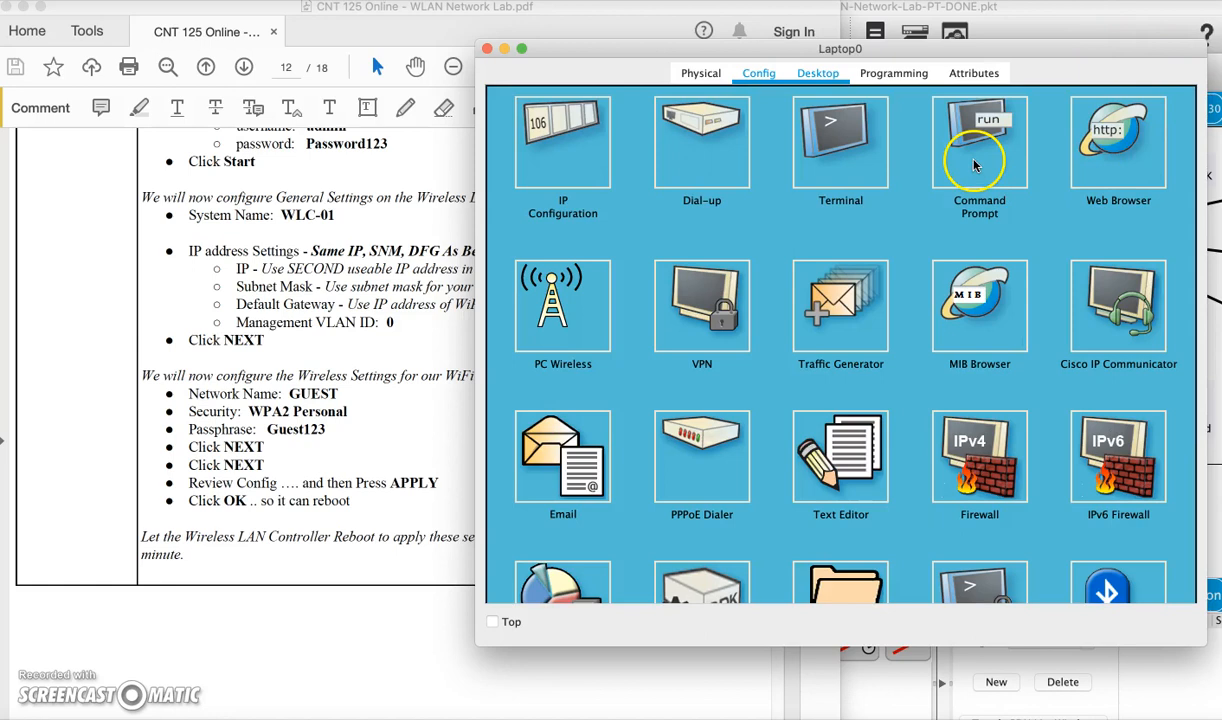
click(975, 165)
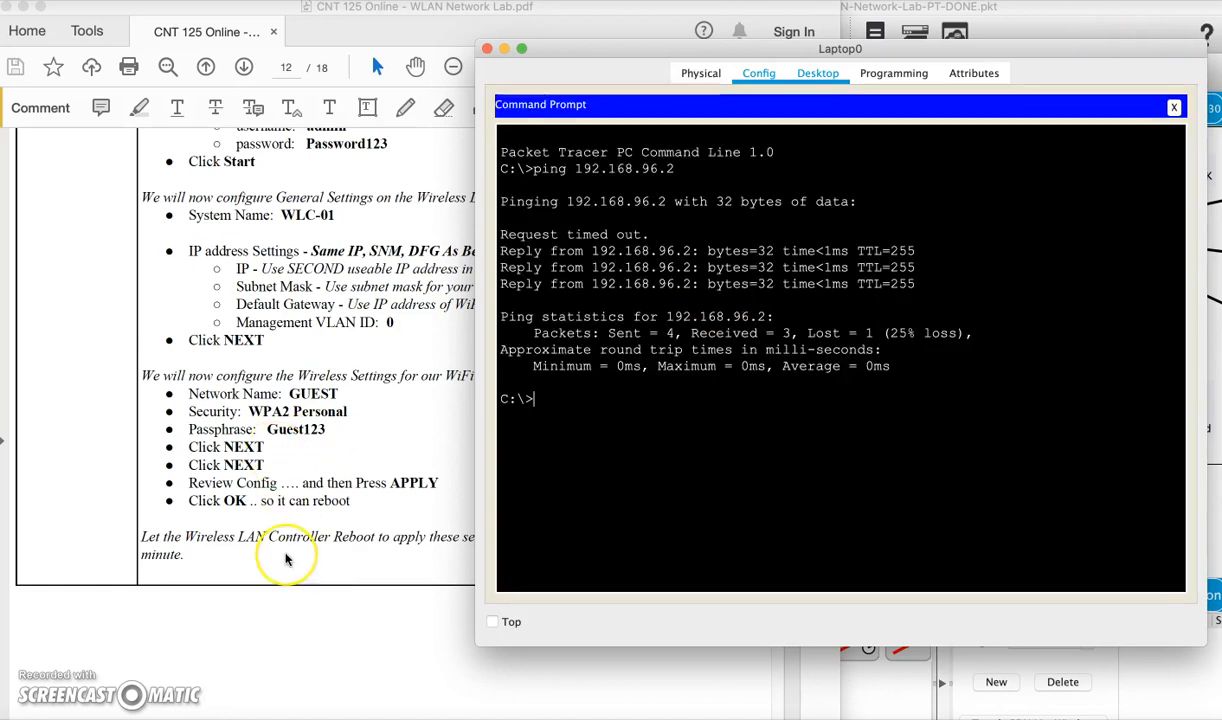
scroll(285, 559, down, 8)
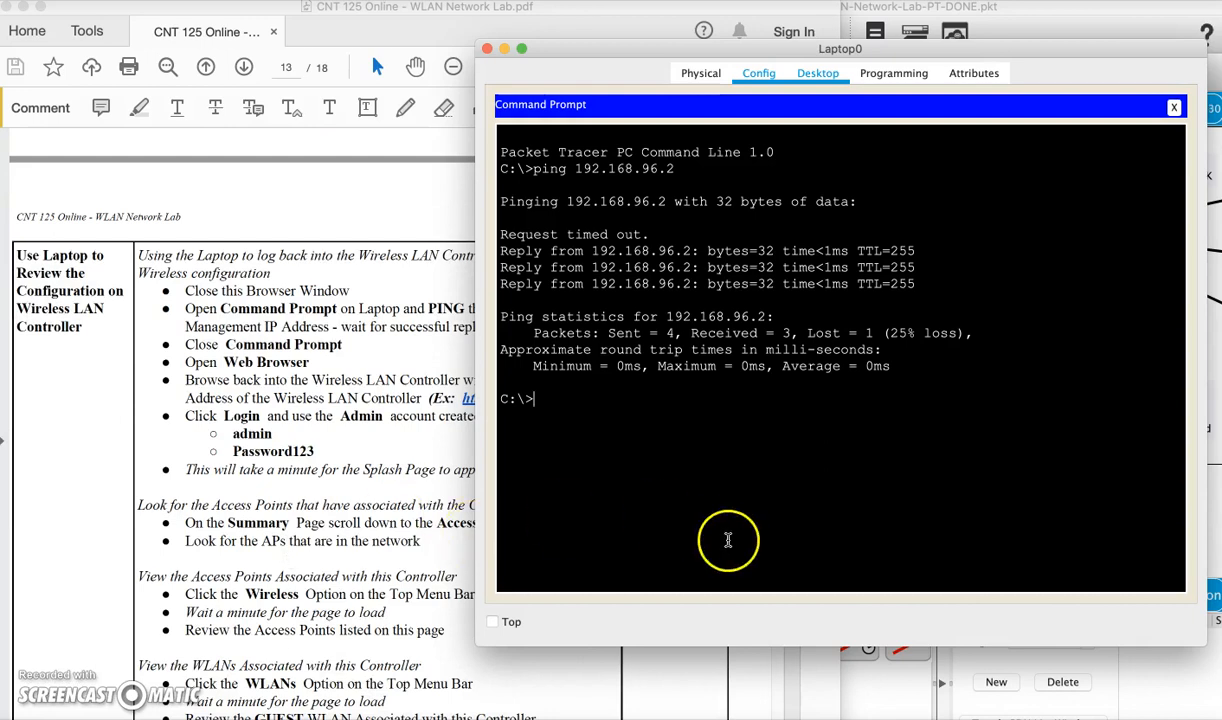
text(pimn)
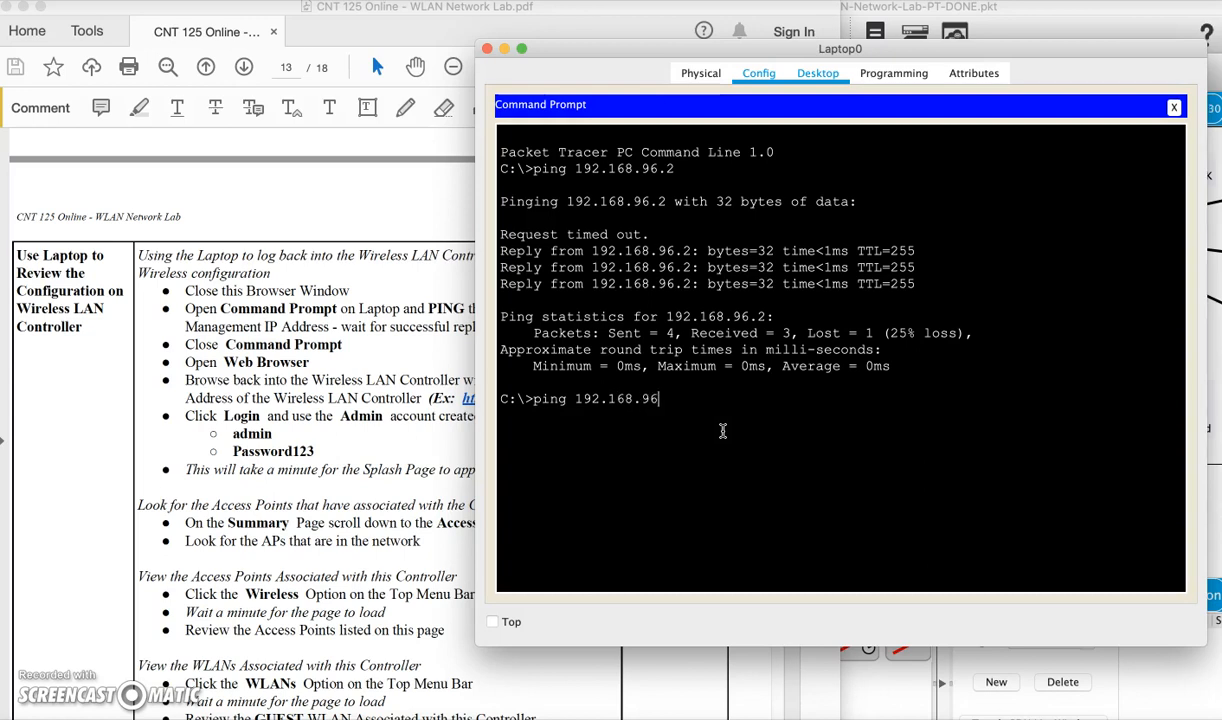
key(Return)
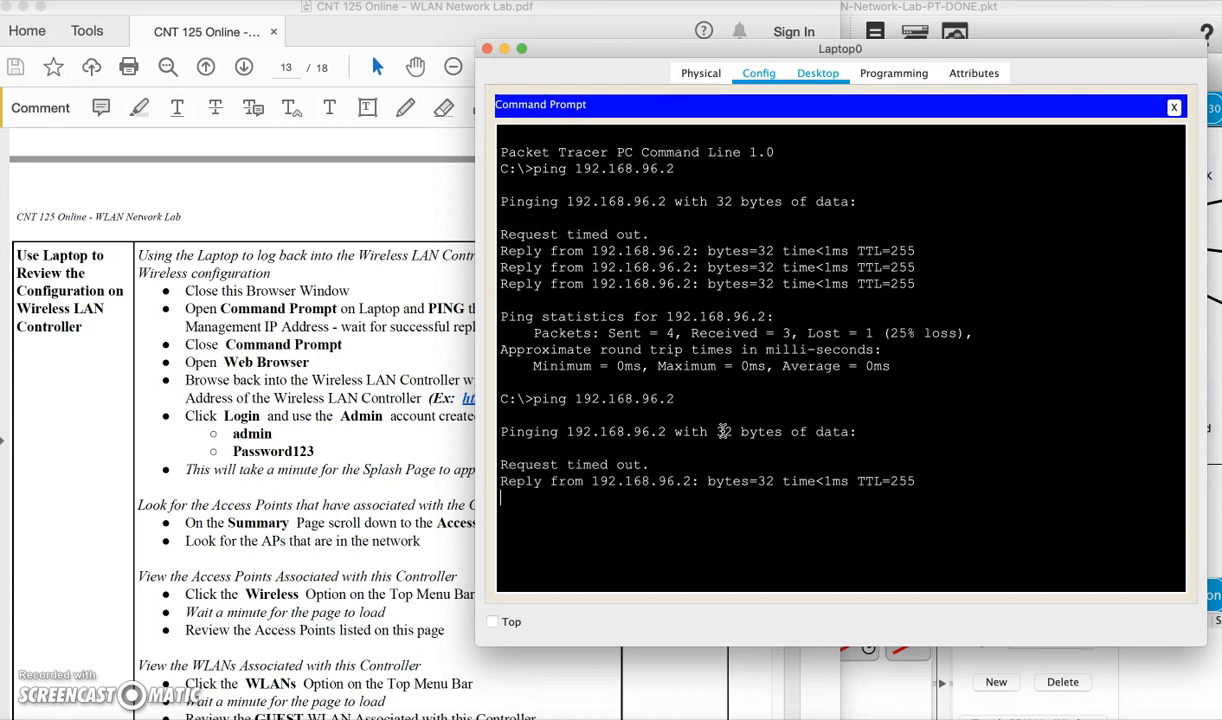
drag(917, 468, 438, 406)
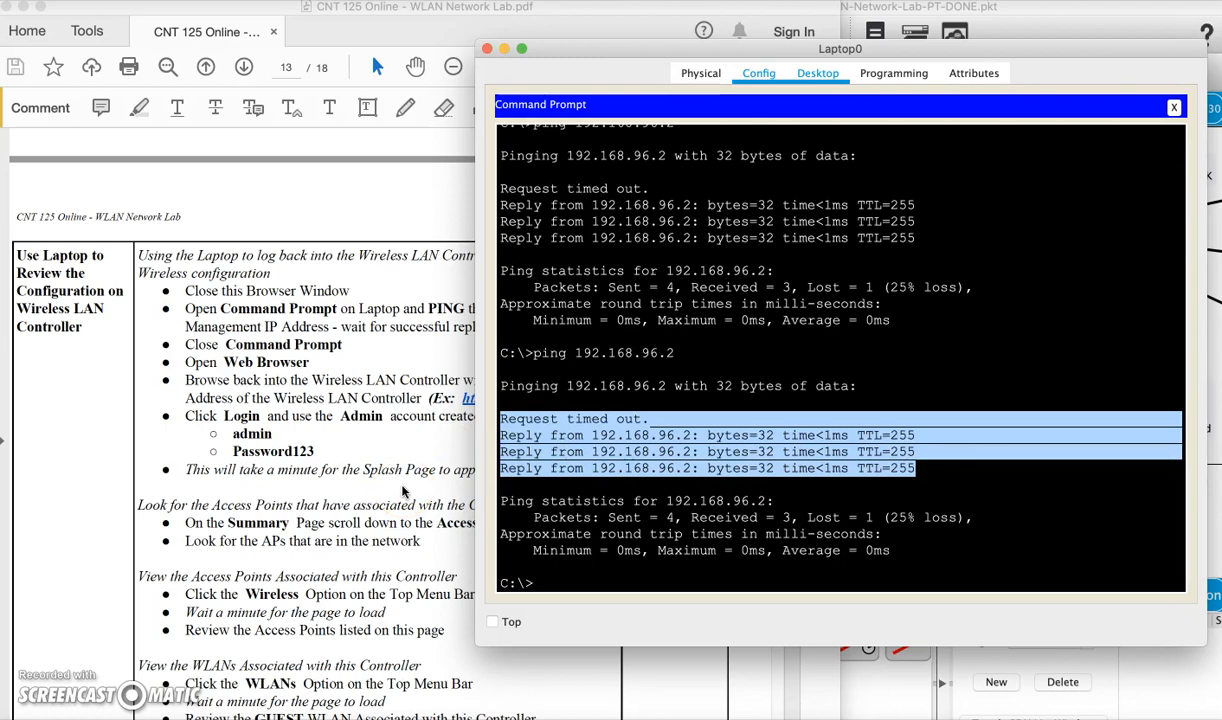
click(1174, 106)
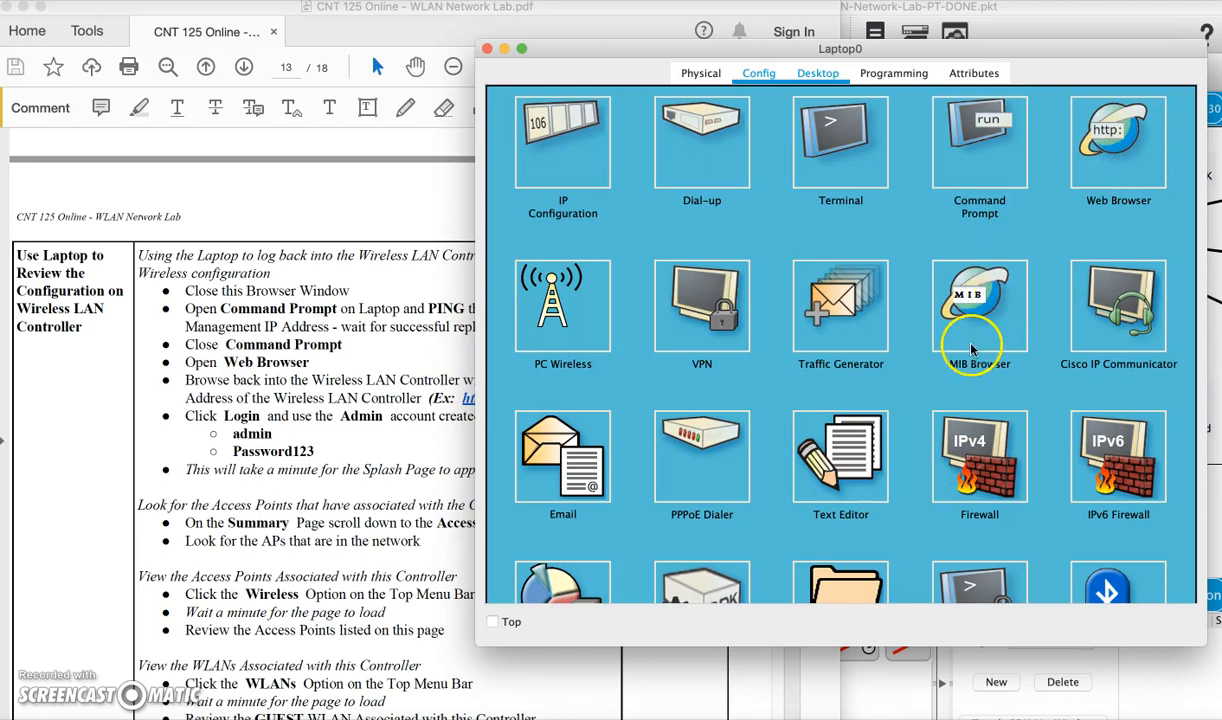
click(1062, 150)
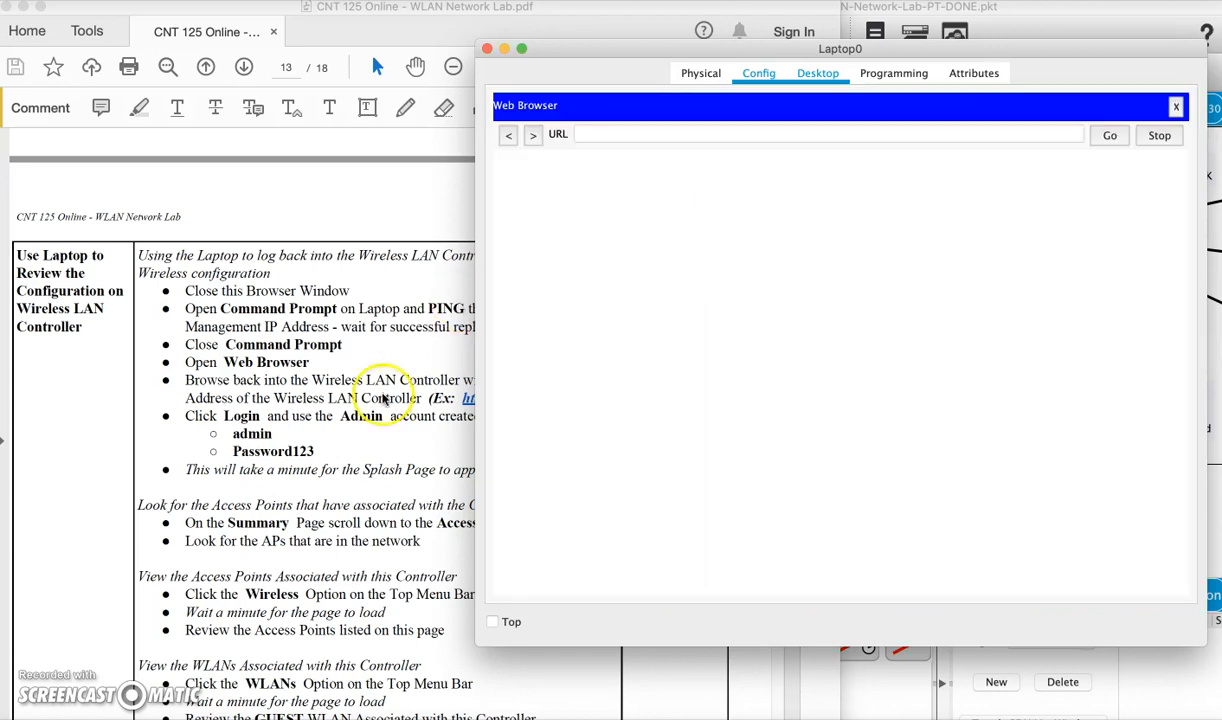
scroll(346, 455, down, 3)
click(347, 452)
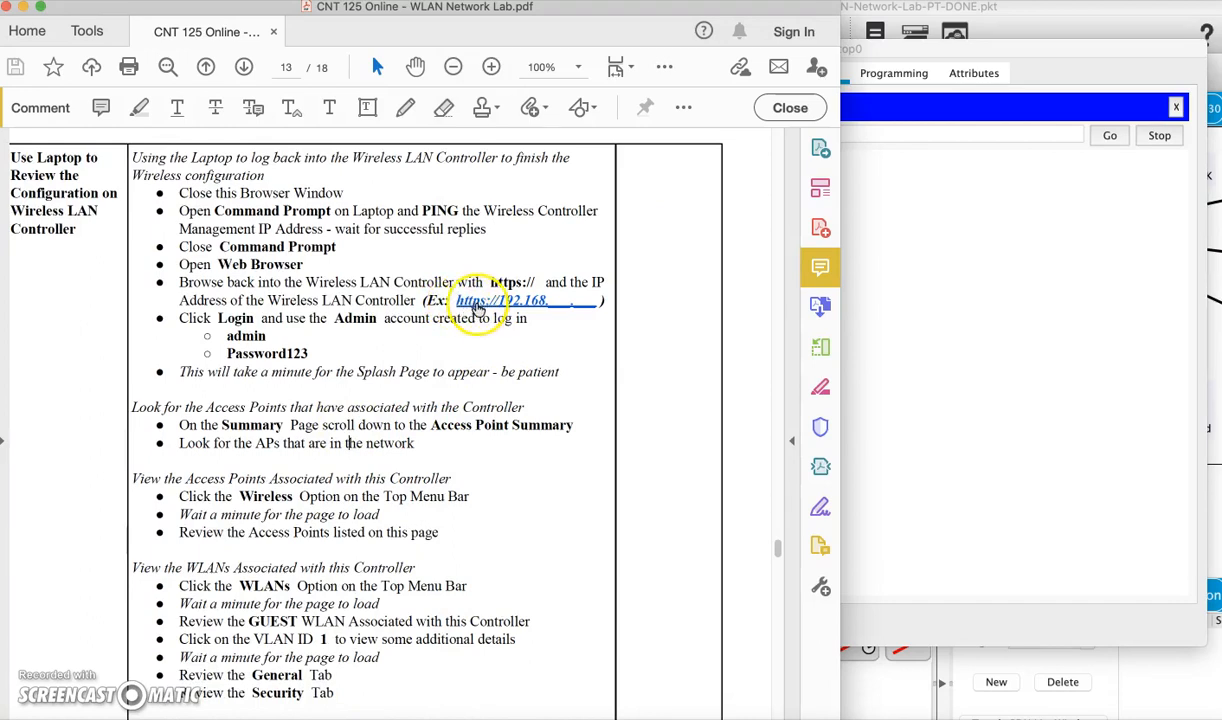
click(1000, 174)
click(902, 134)
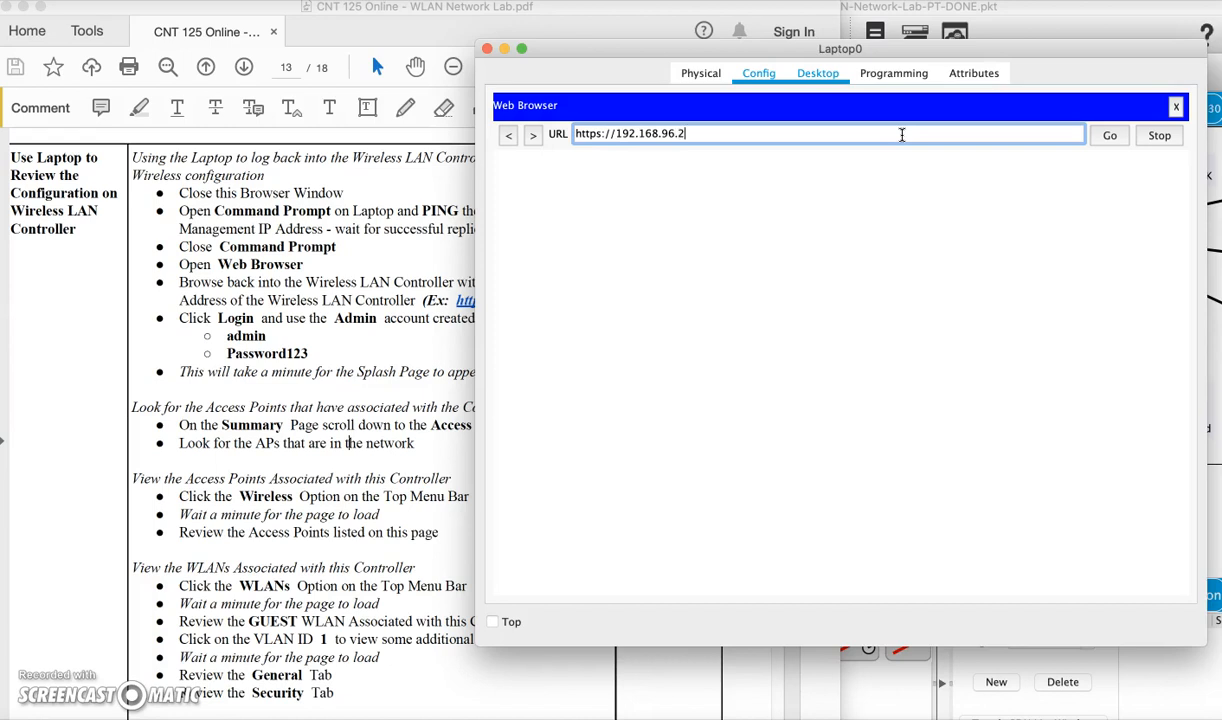
key(Return)
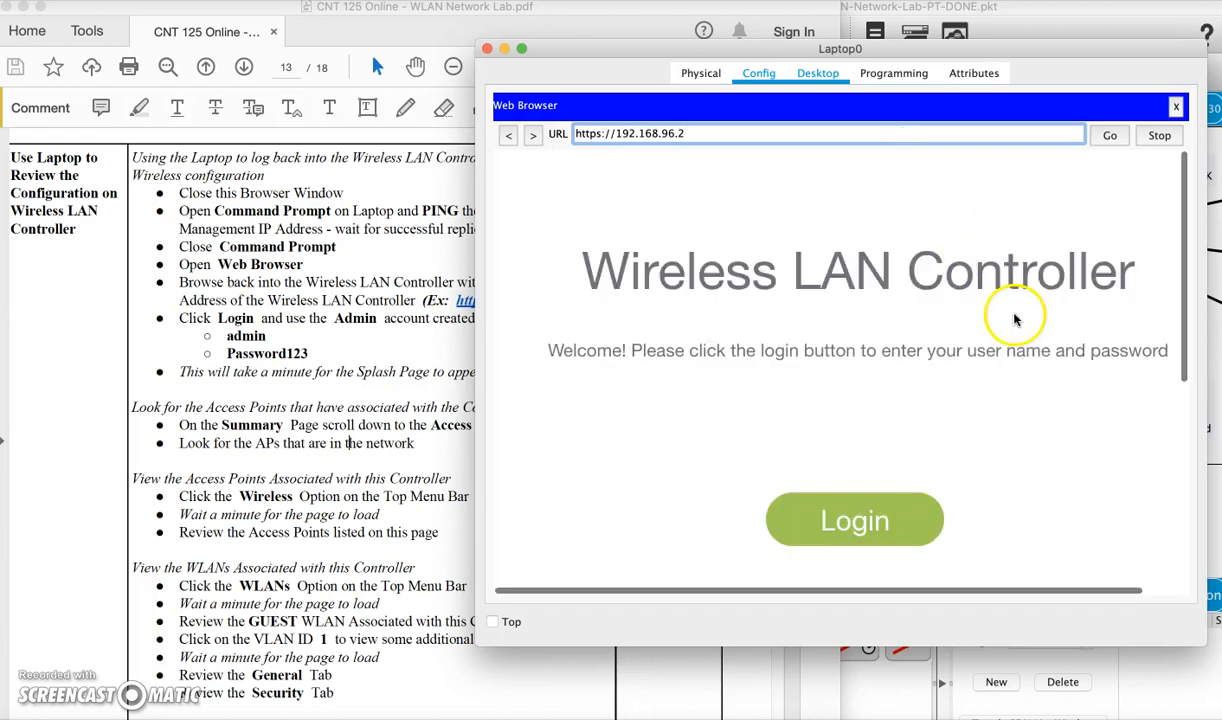
Log in to the controller's web page with the admin credentials
scroll(980, 328, down, 3)
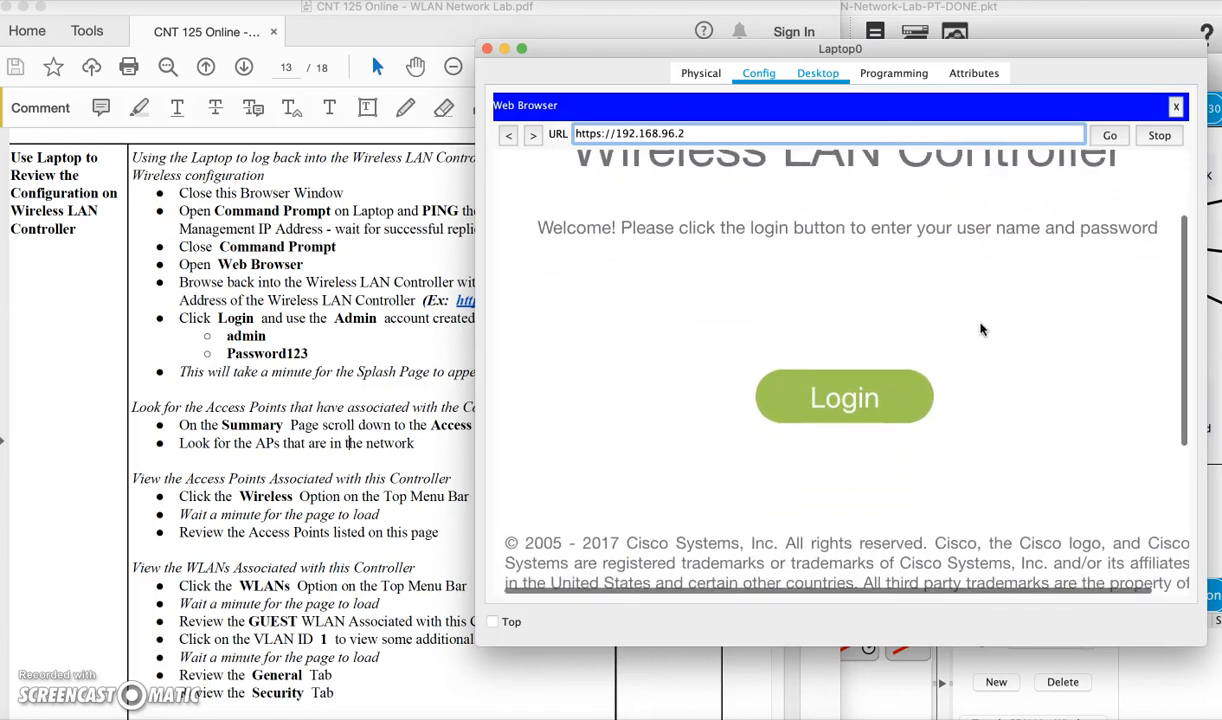
click(848, 406)
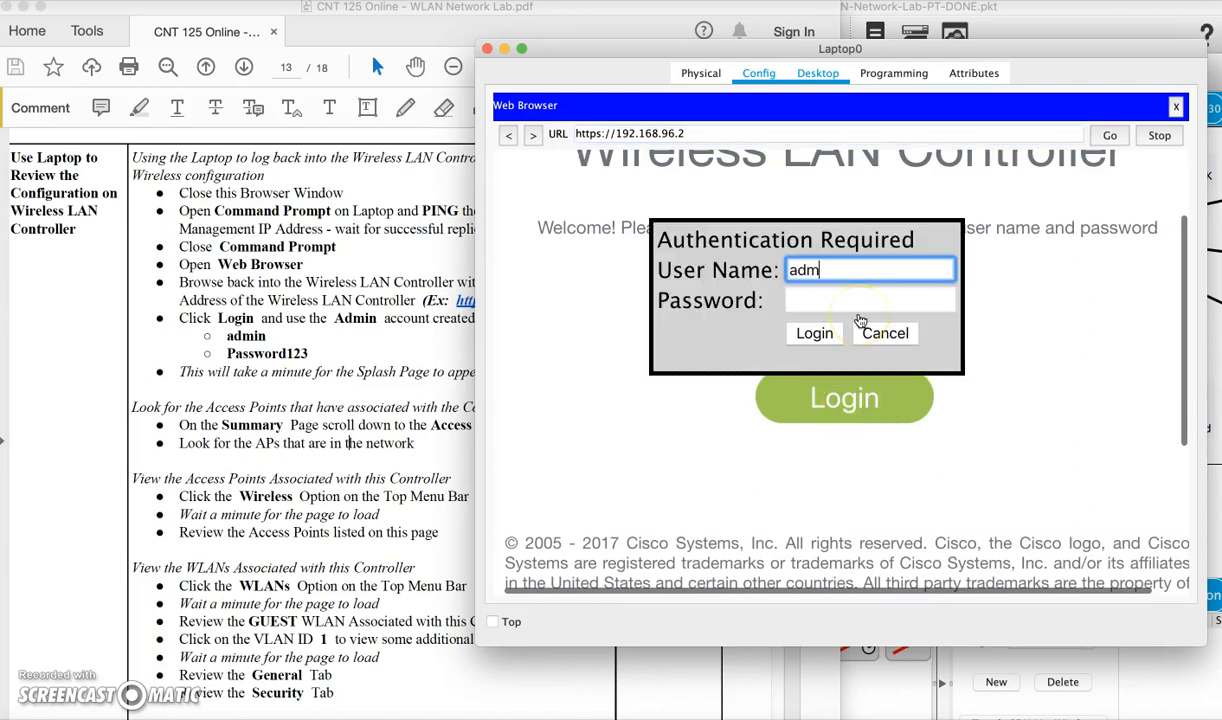
key(Tab)
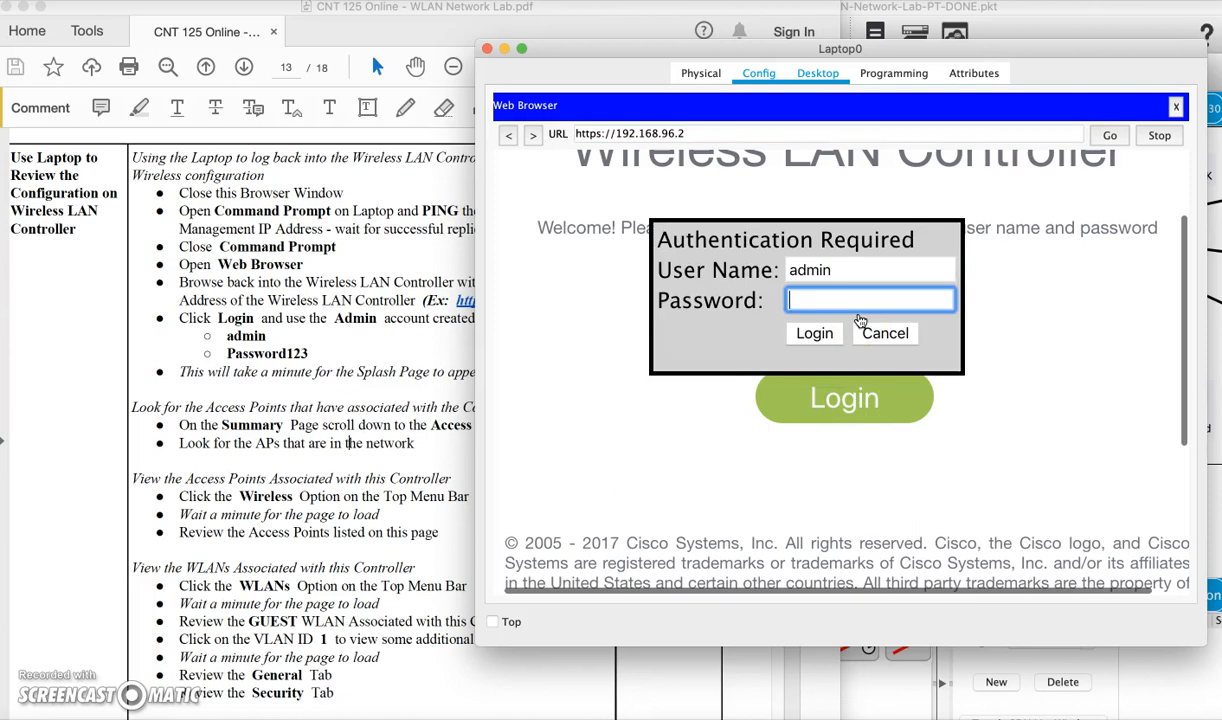
text(Password123)
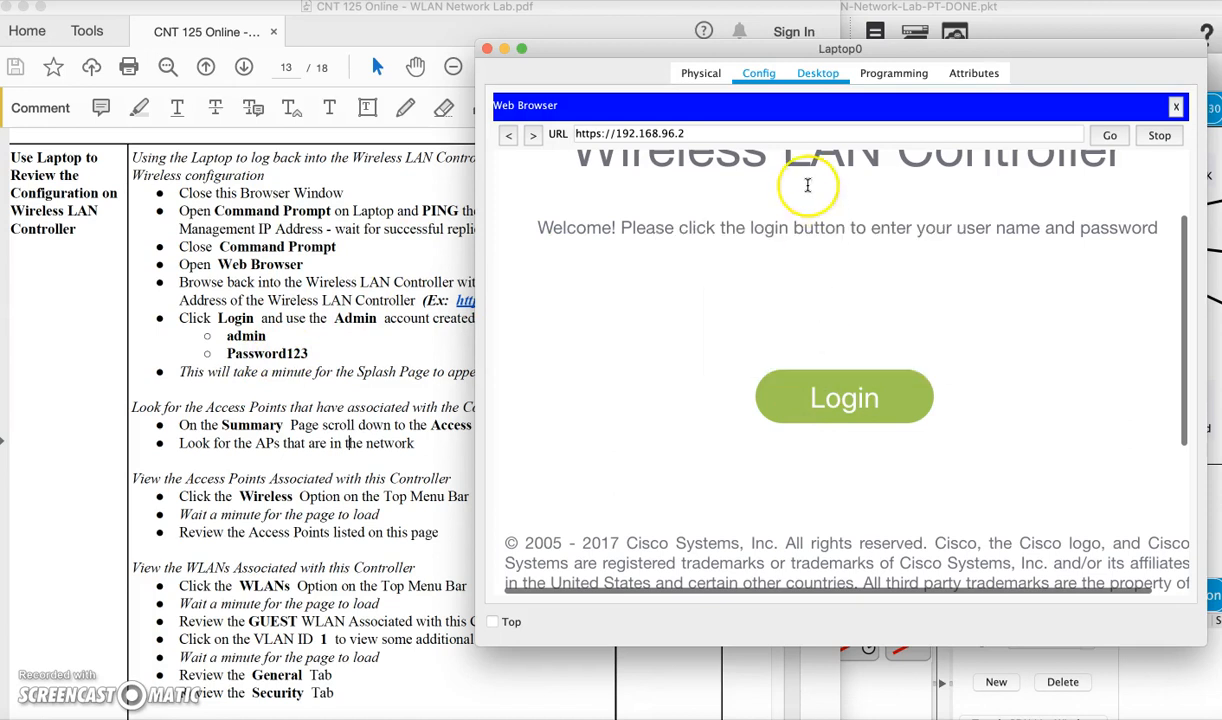
drag(478, 642, 369, 716)
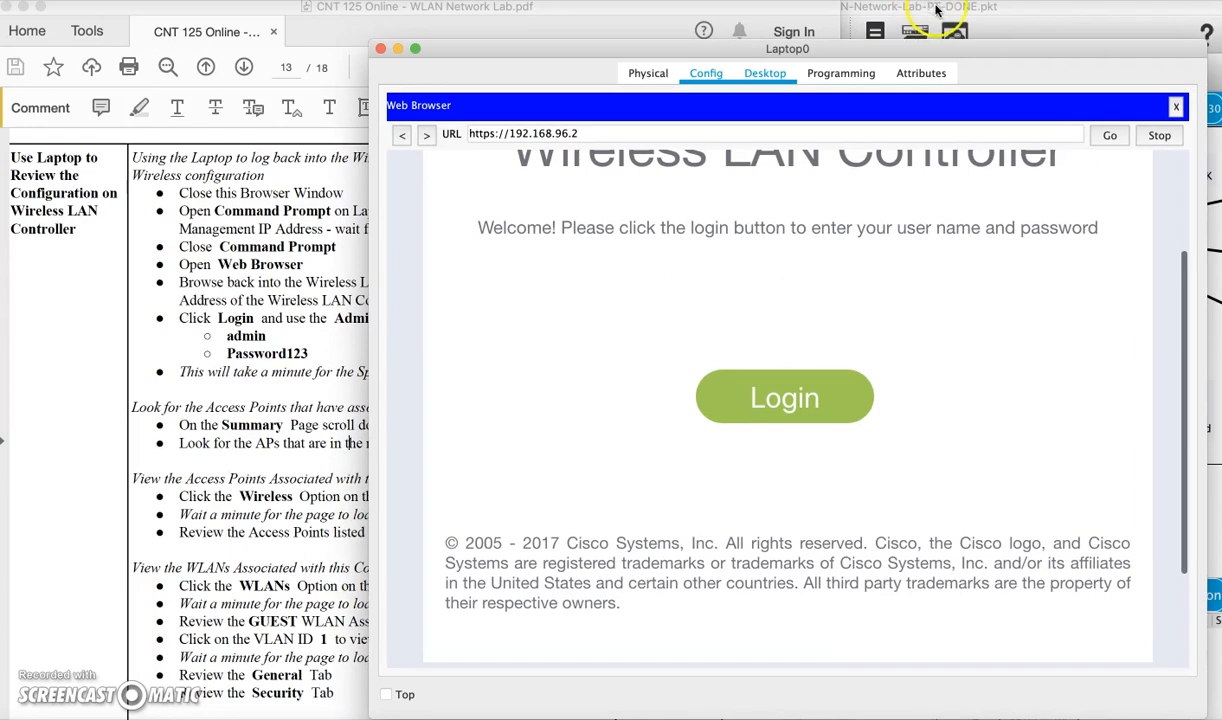
click(1005, 8)
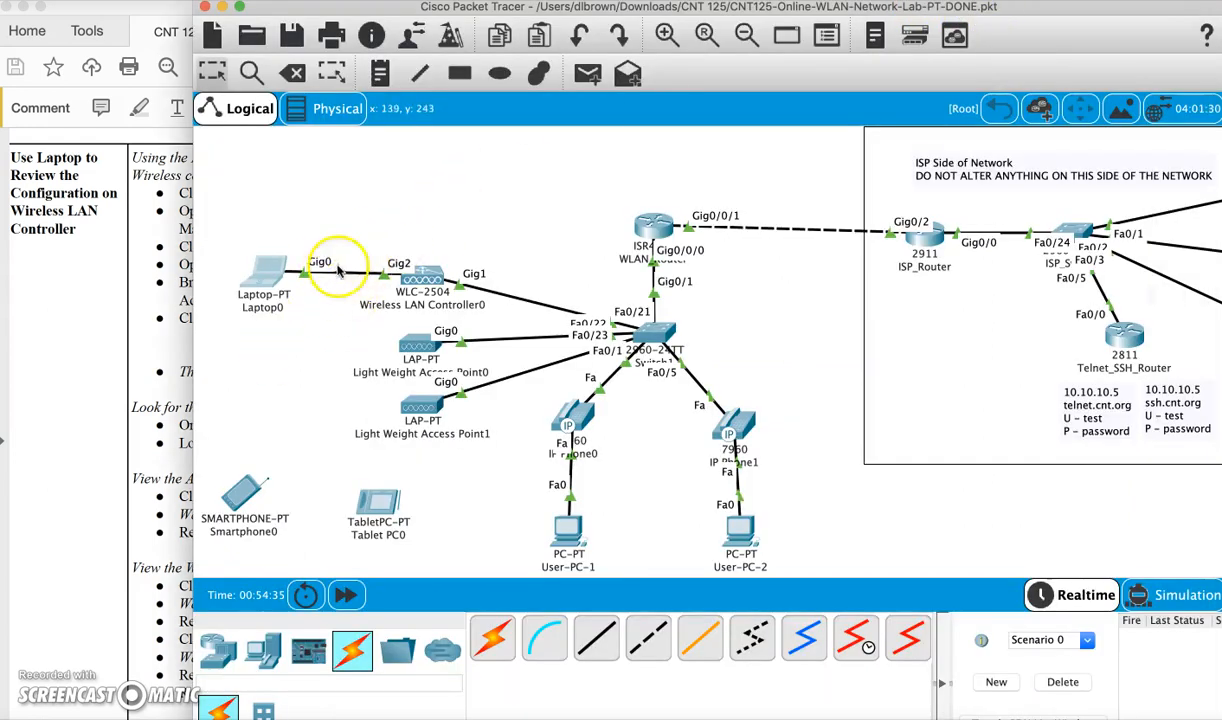
Bring Laptop0's controller page back and enlarge the window
click(268, 280)
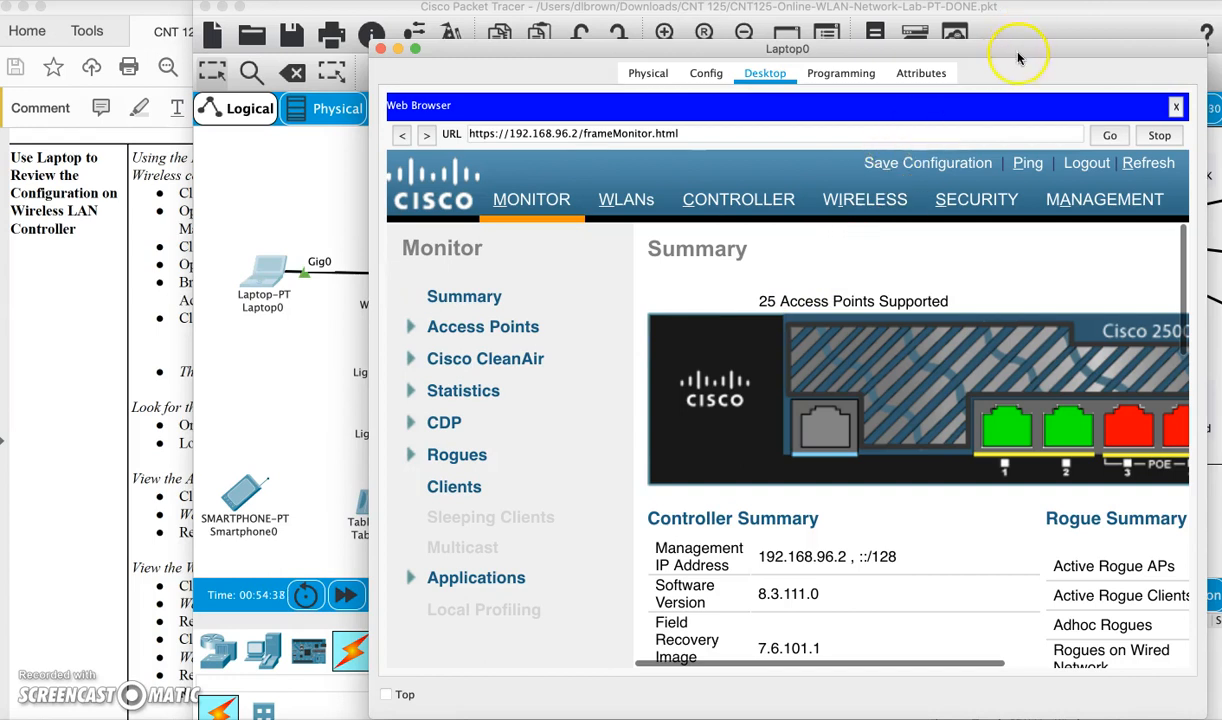
drag(1018, 58, 944, 34)
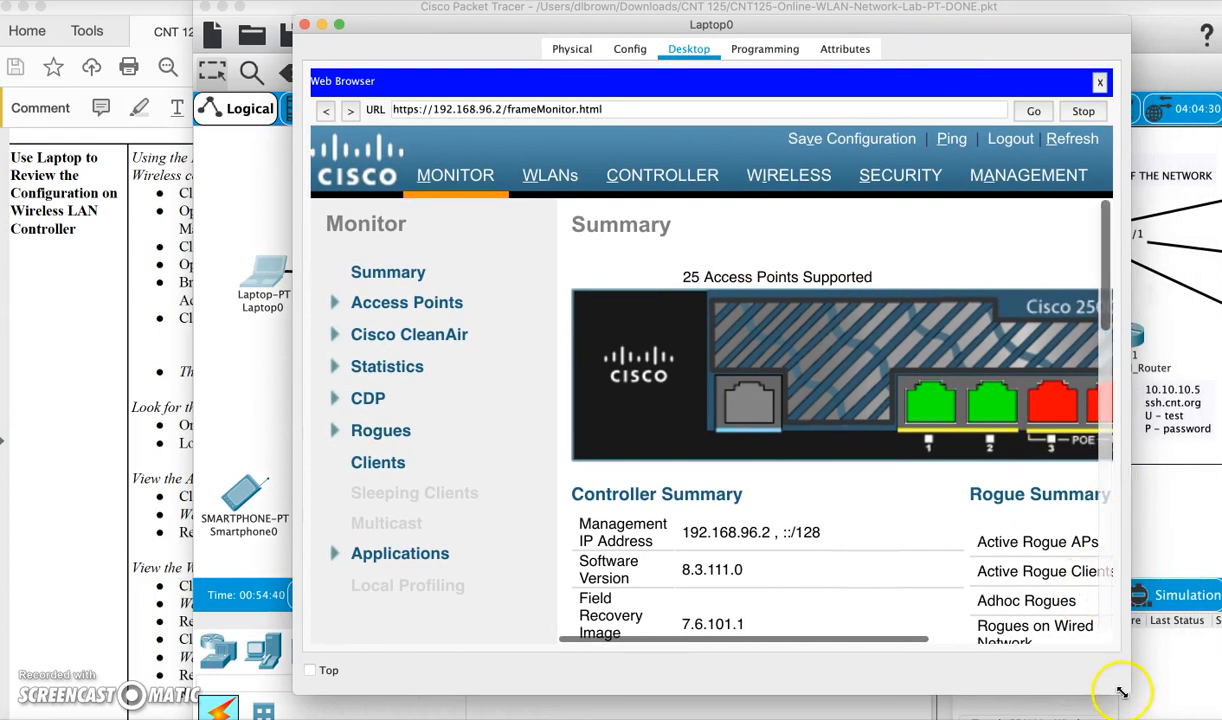
drag(1122, 692, 1188, 703)
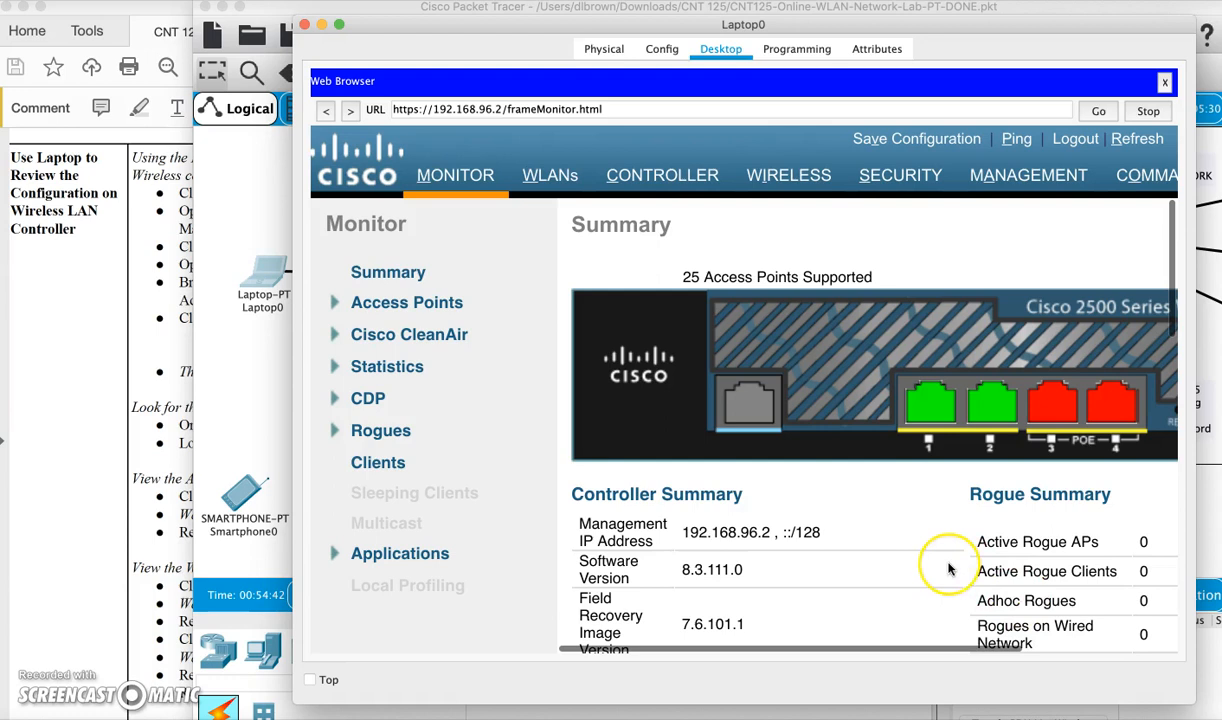
scroll(950, 569, down, 3)
scroll(950, 569, right, 2)
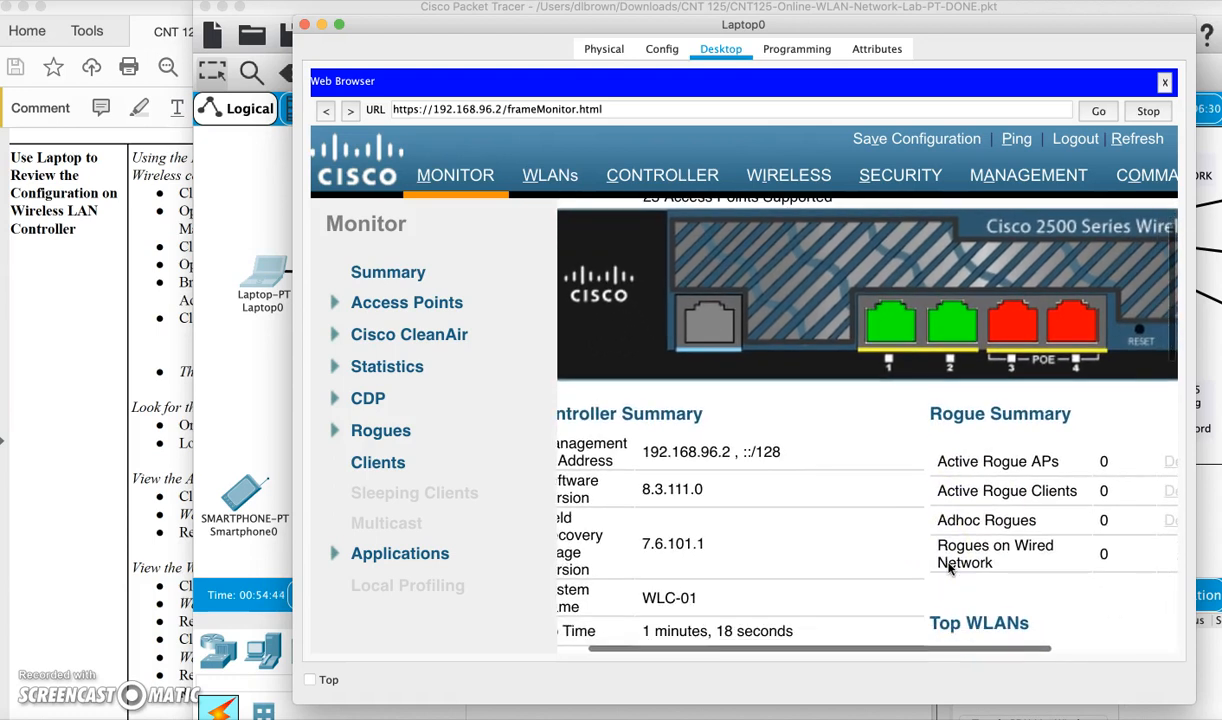
scroll(950, 569, down, 1)
scroll(950, 569, left, 1)
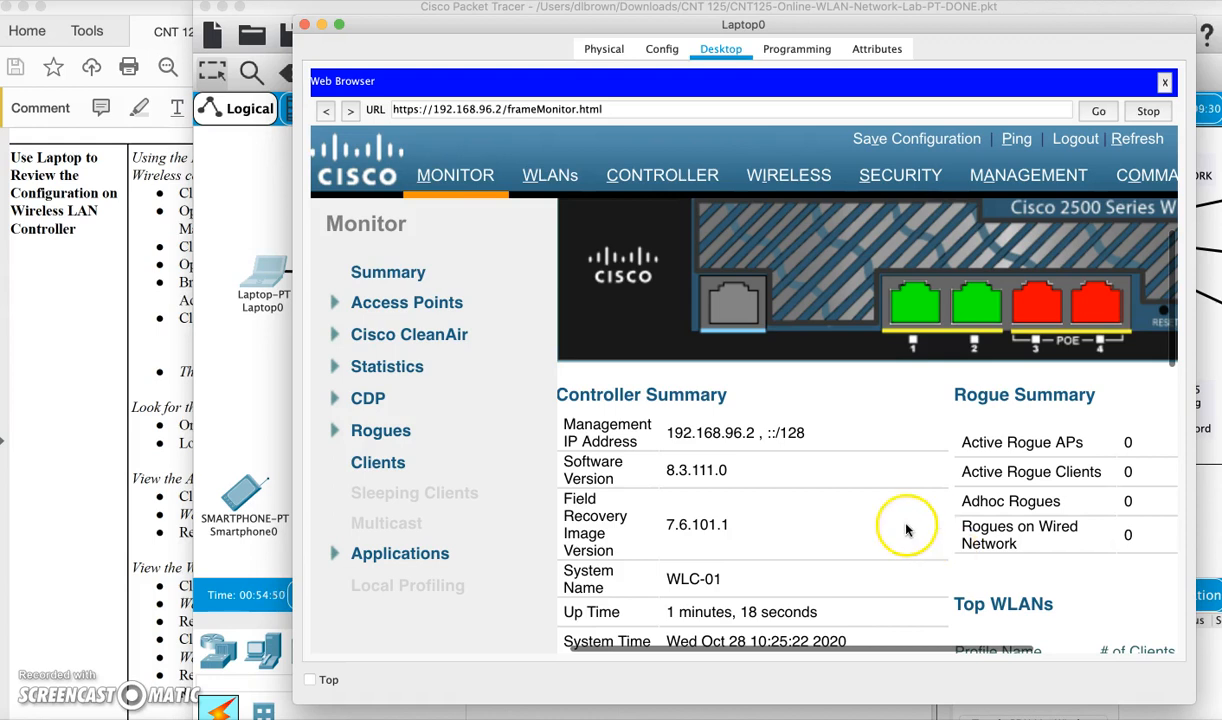
Scroll the Monitor Summary to confirm WLC-01 with 2 access points up, 0 down
click(118, 425)
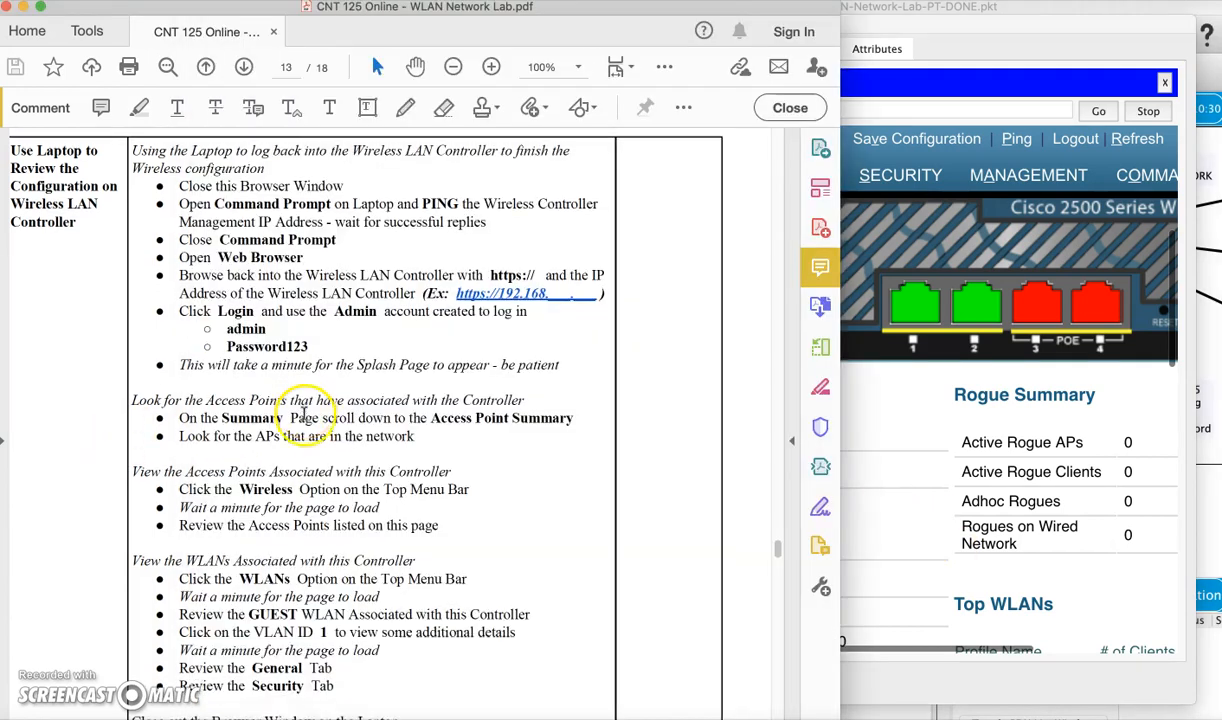
scroll(290, 405, down, 3)
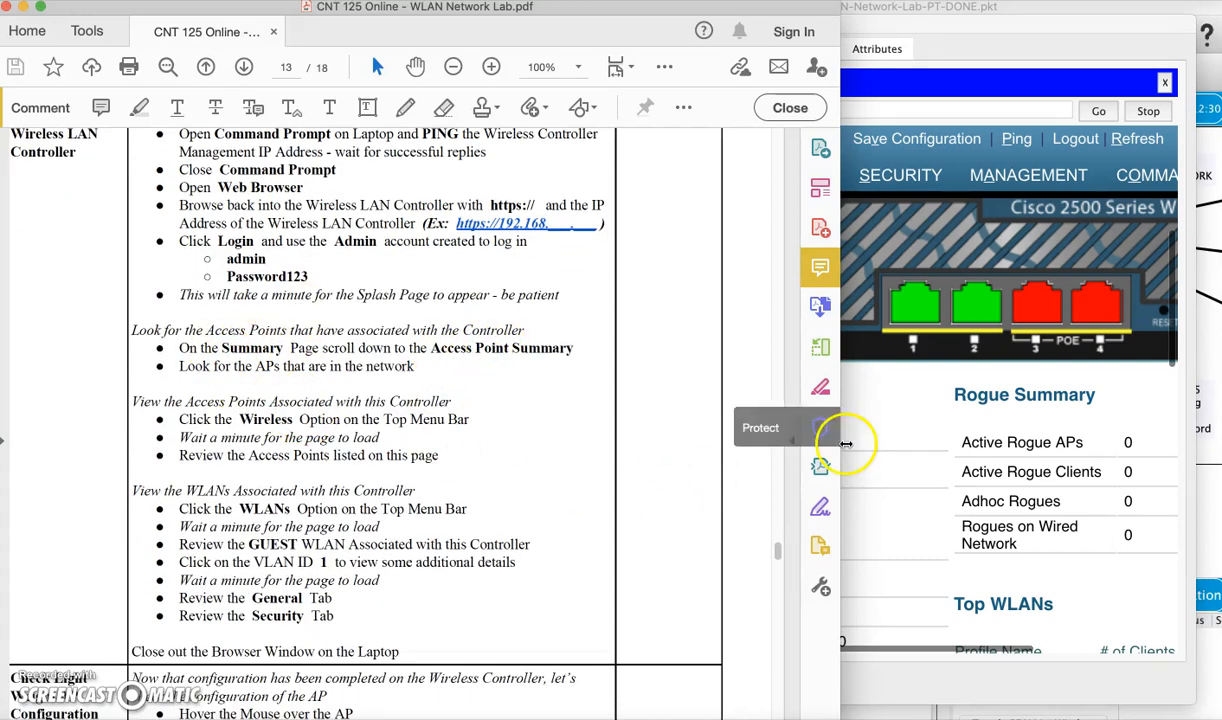
click(890, 490)
scroll(905, 485, down, 5)
scroll(951, 510, down, 5)
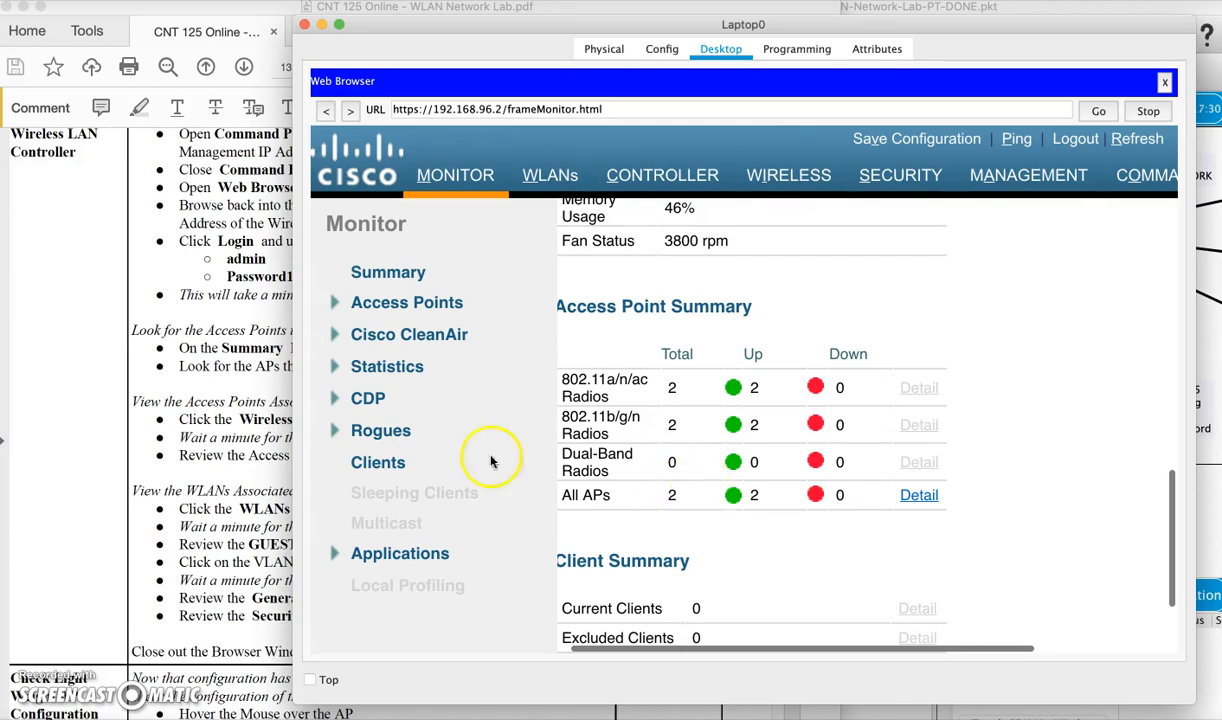
click(198, 463)
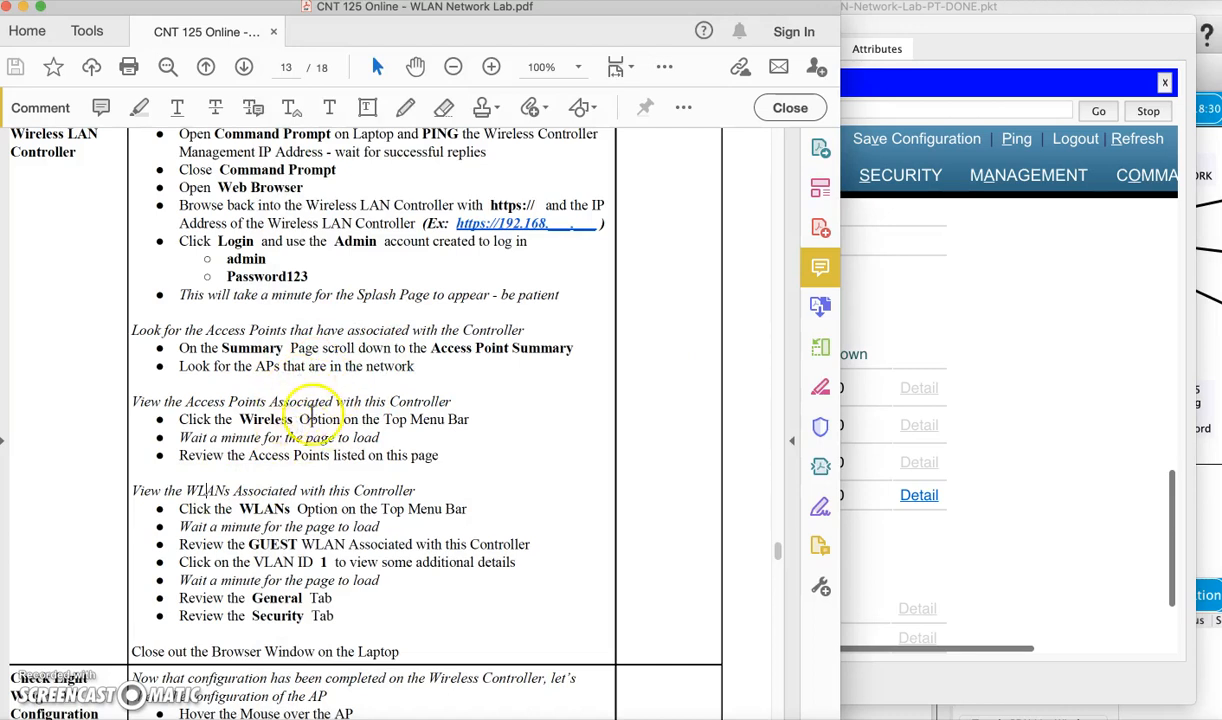
scroll(1075, 393, up, 6)
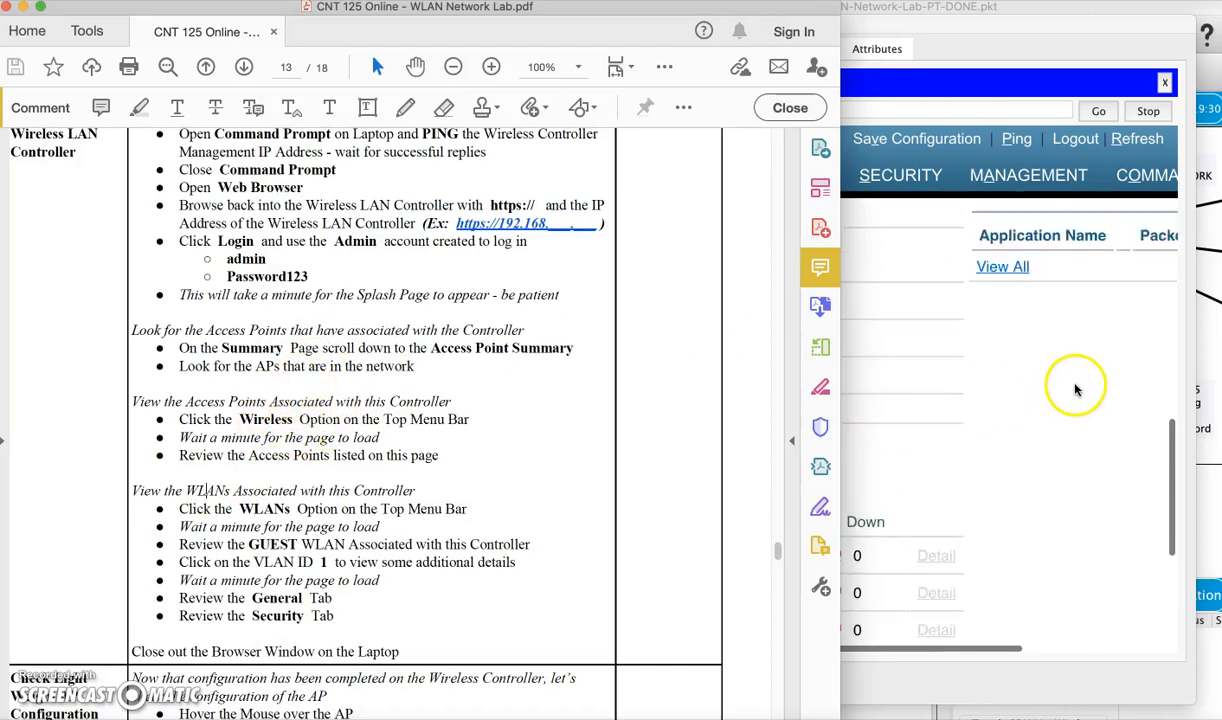
click(1062, 543)
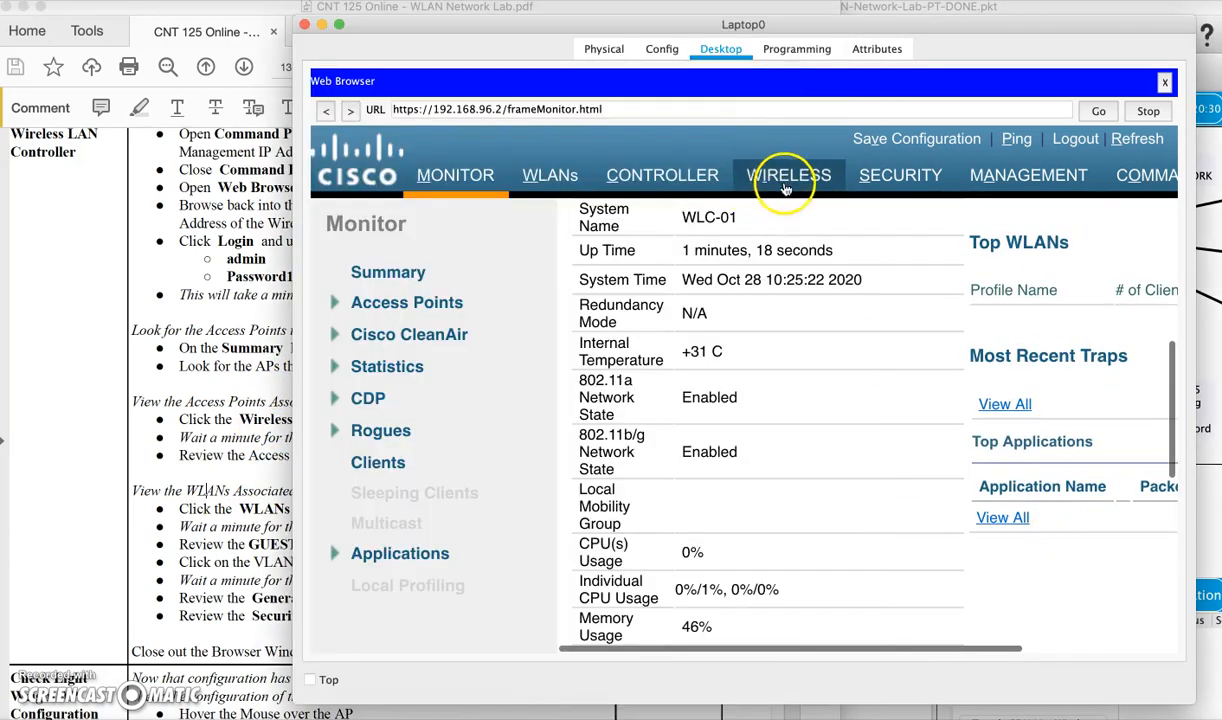
click(787, 180)
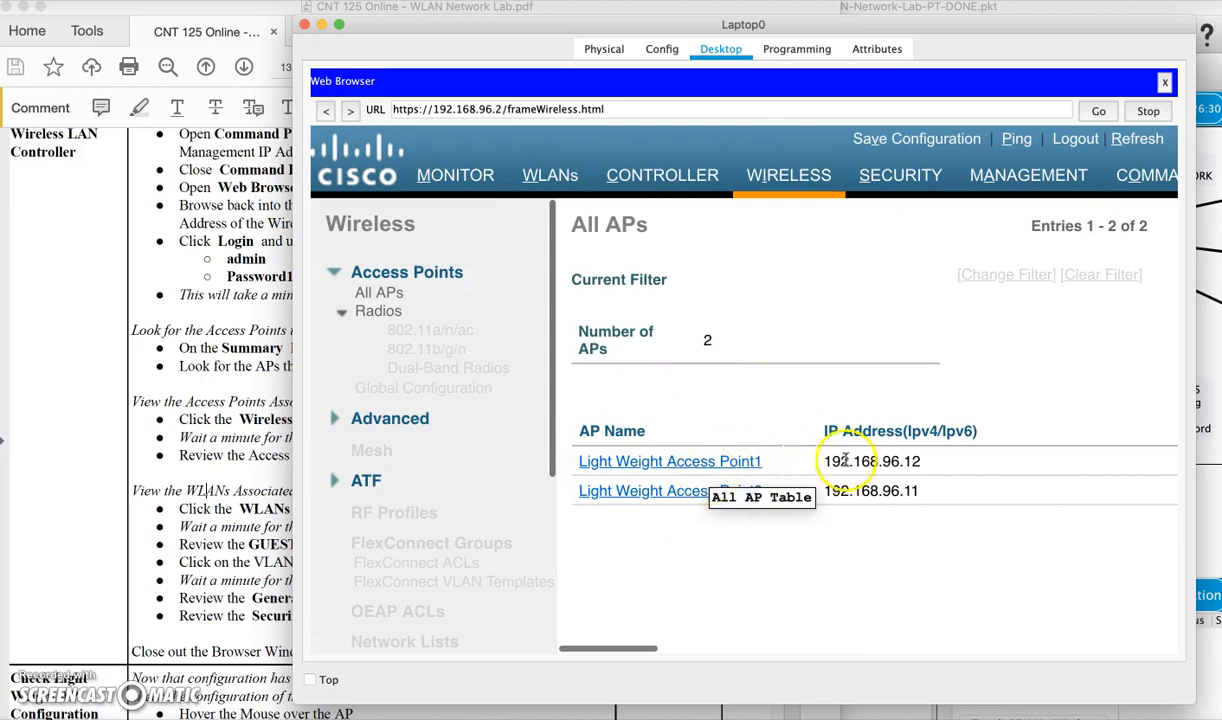
scroll(886, 481, right, 10)
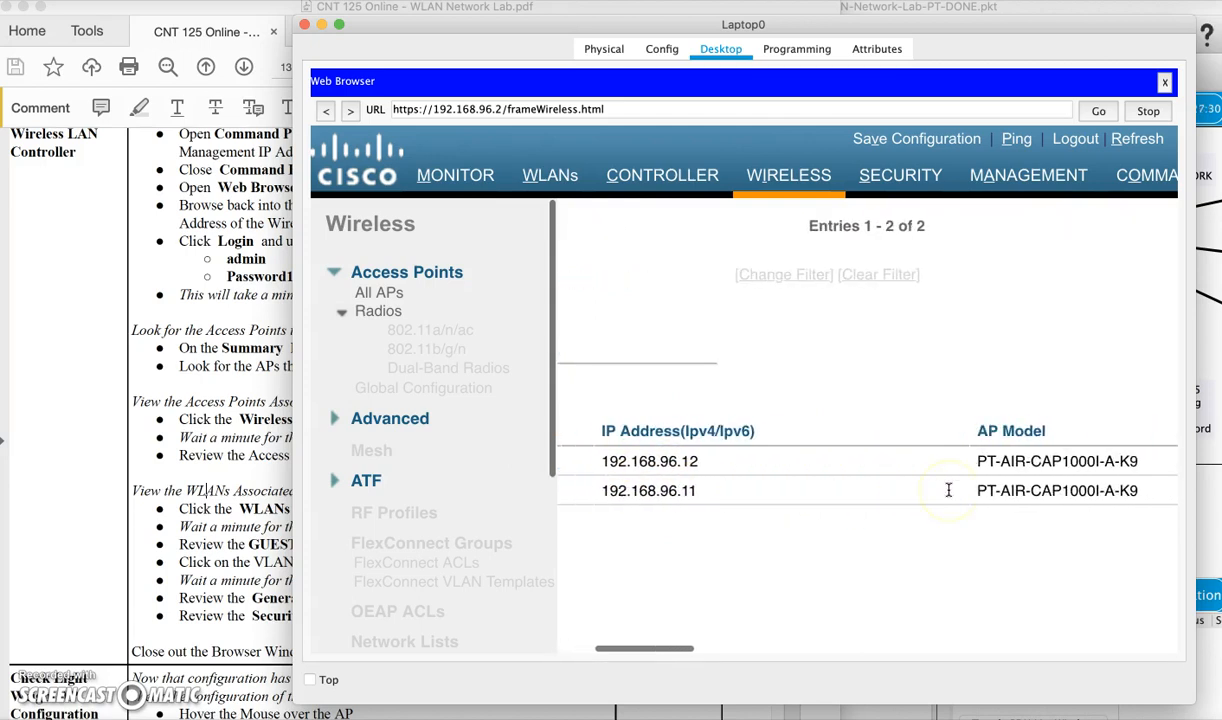
scroll(948, 489, right, 10)
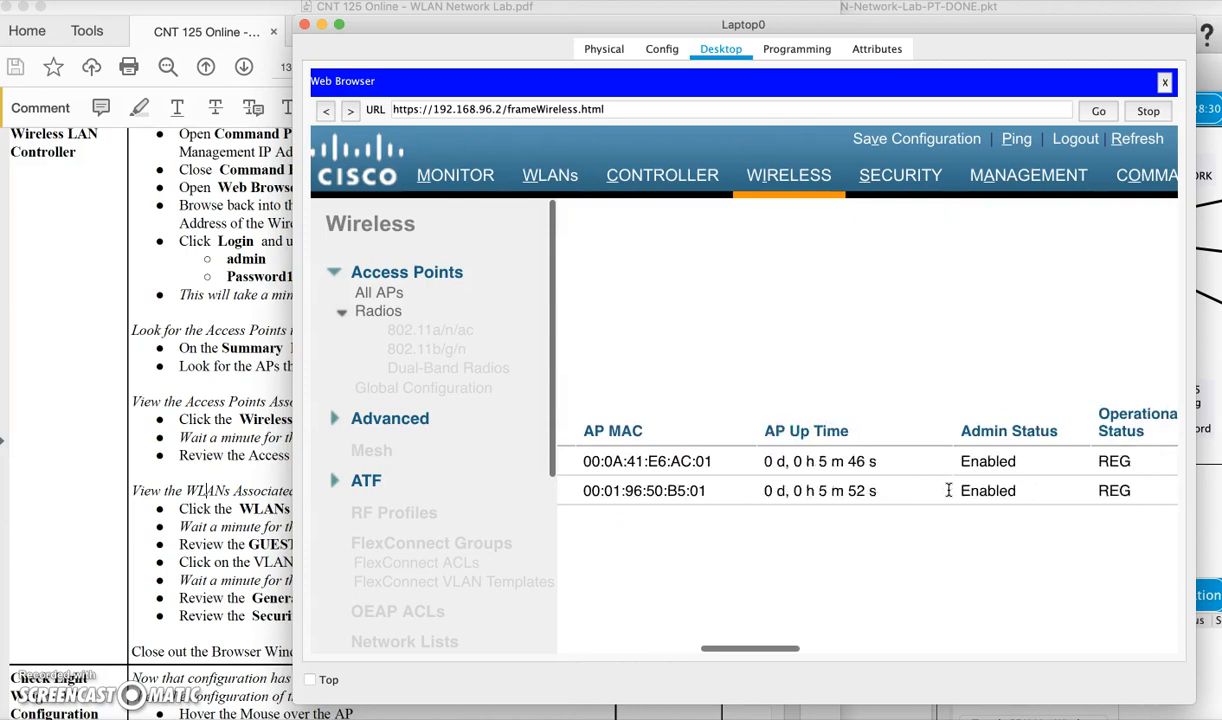
scroll(948, 489, right, 10)
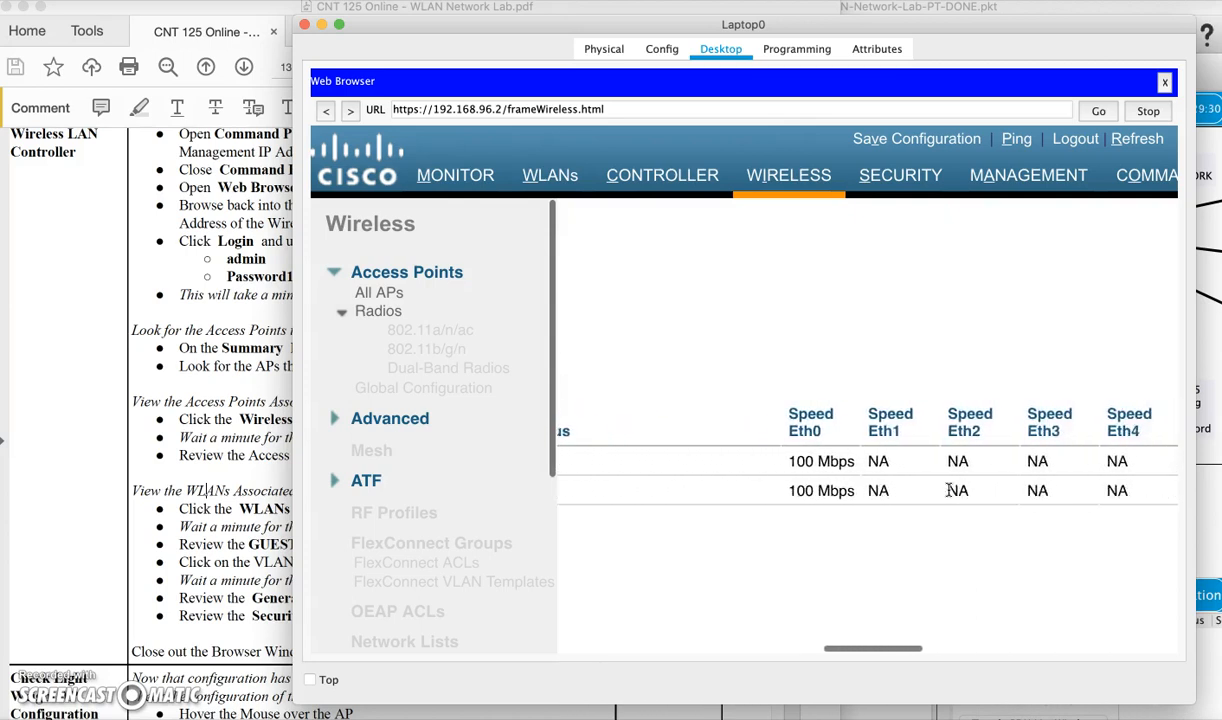
scroll(948, 489, right, 10)
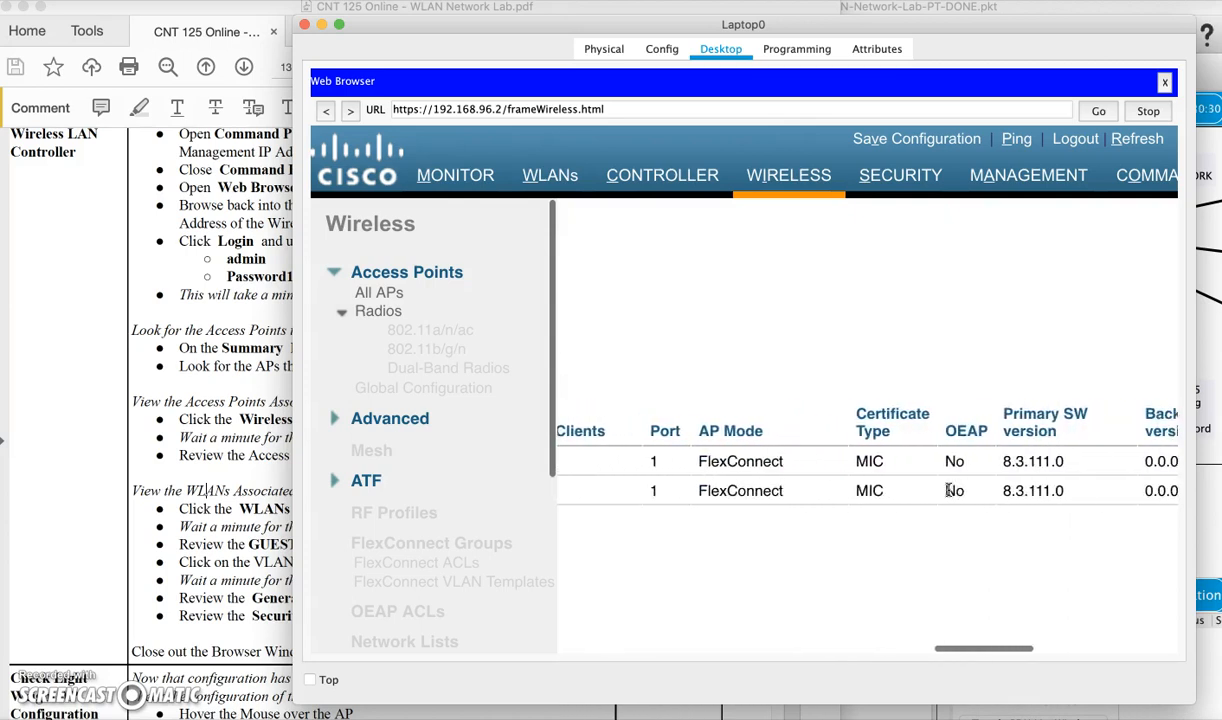
scroll(948, 489, right, 8)
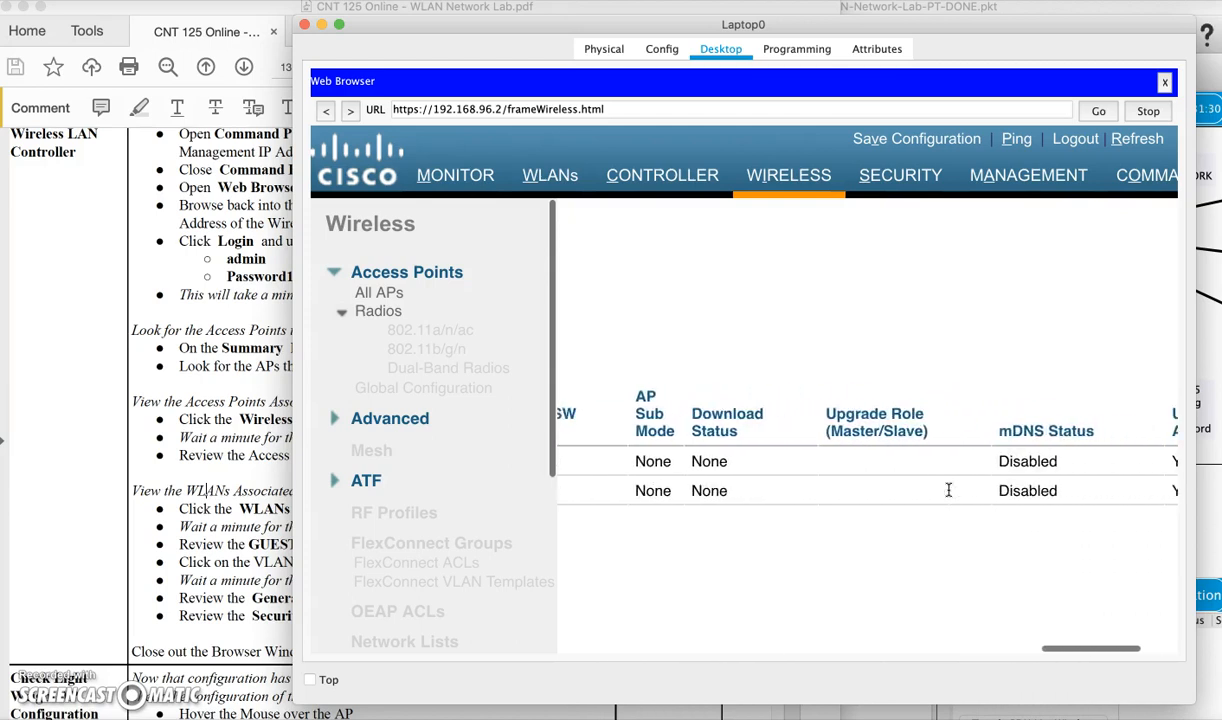
scroll(948, 489, left, 15)
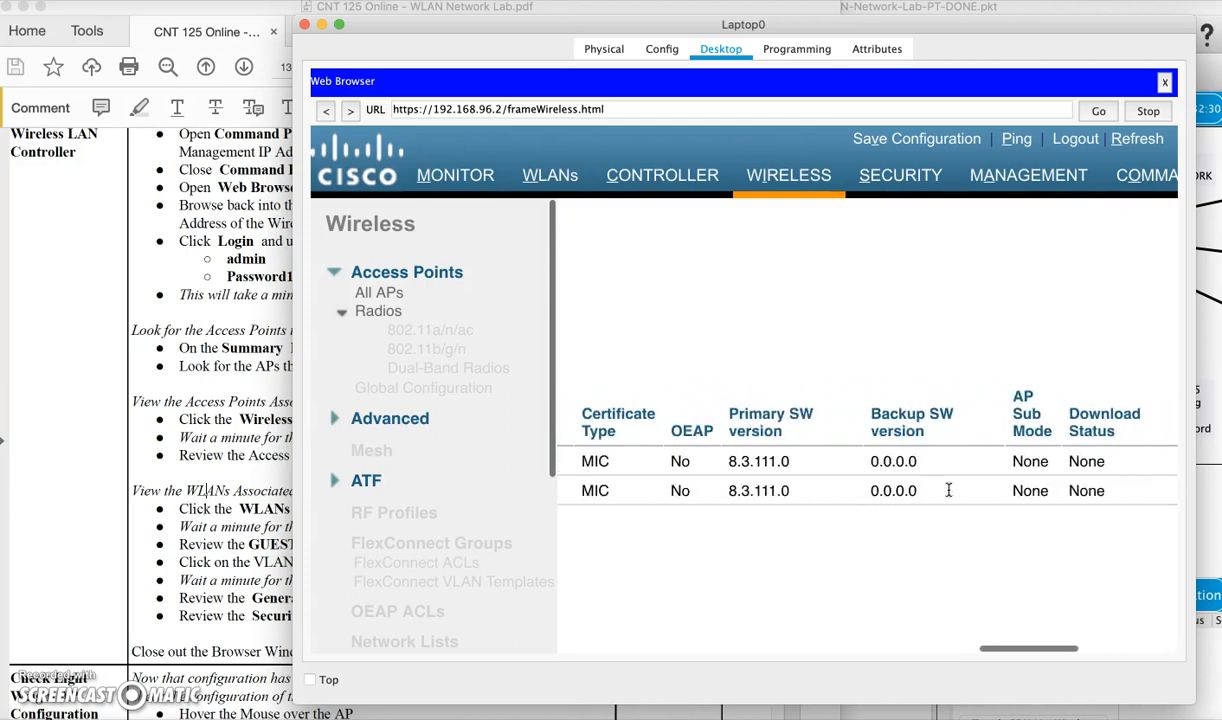
scroll(948, 489, left, 2)
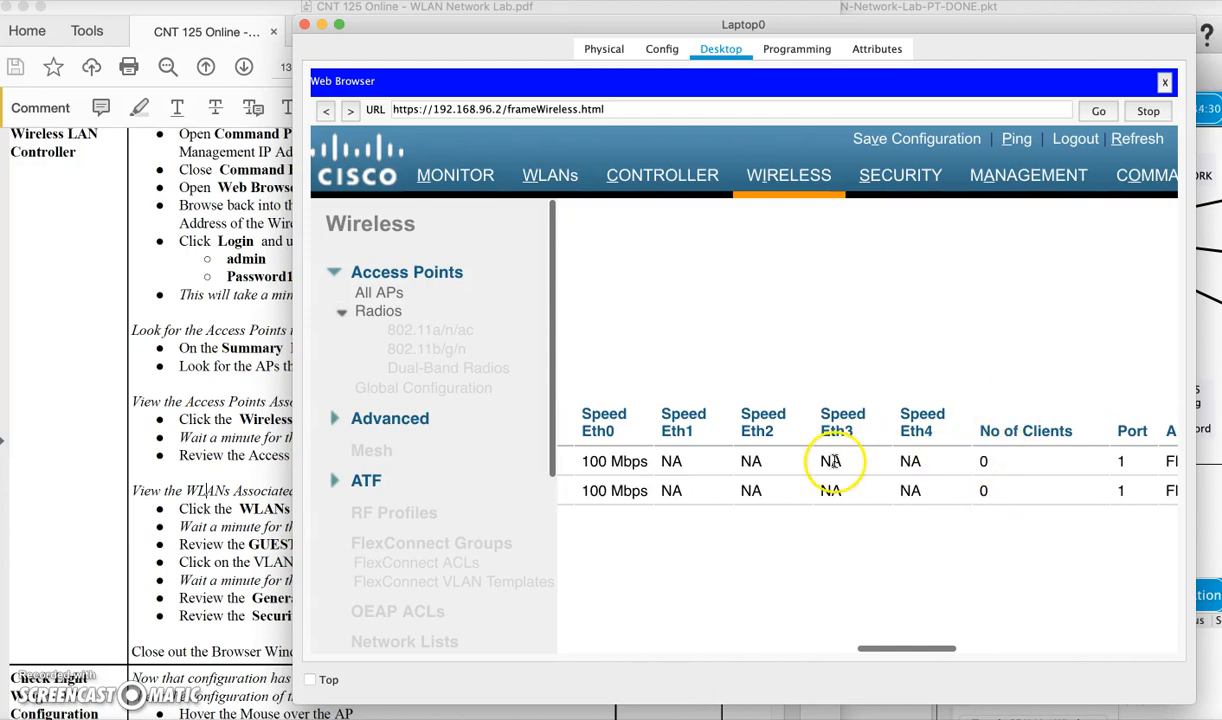
scroll(738, 481, left, 10)
scroll(738, 481, left, 5)
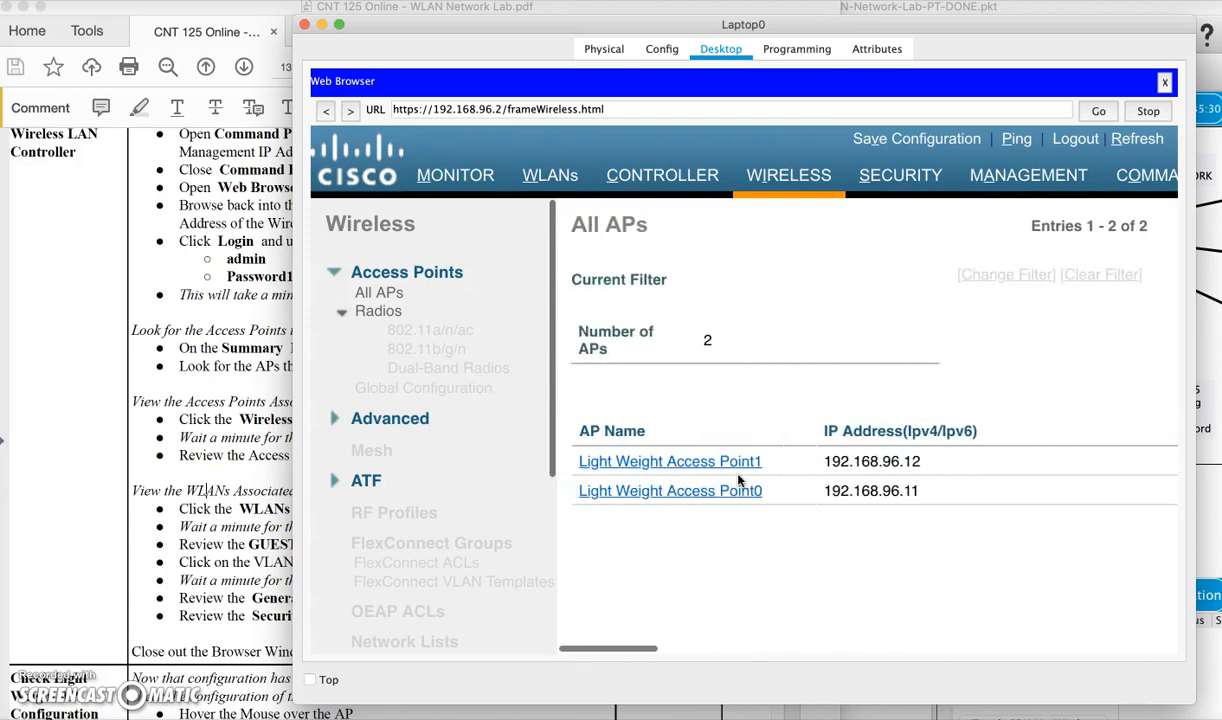
click(166, 477)
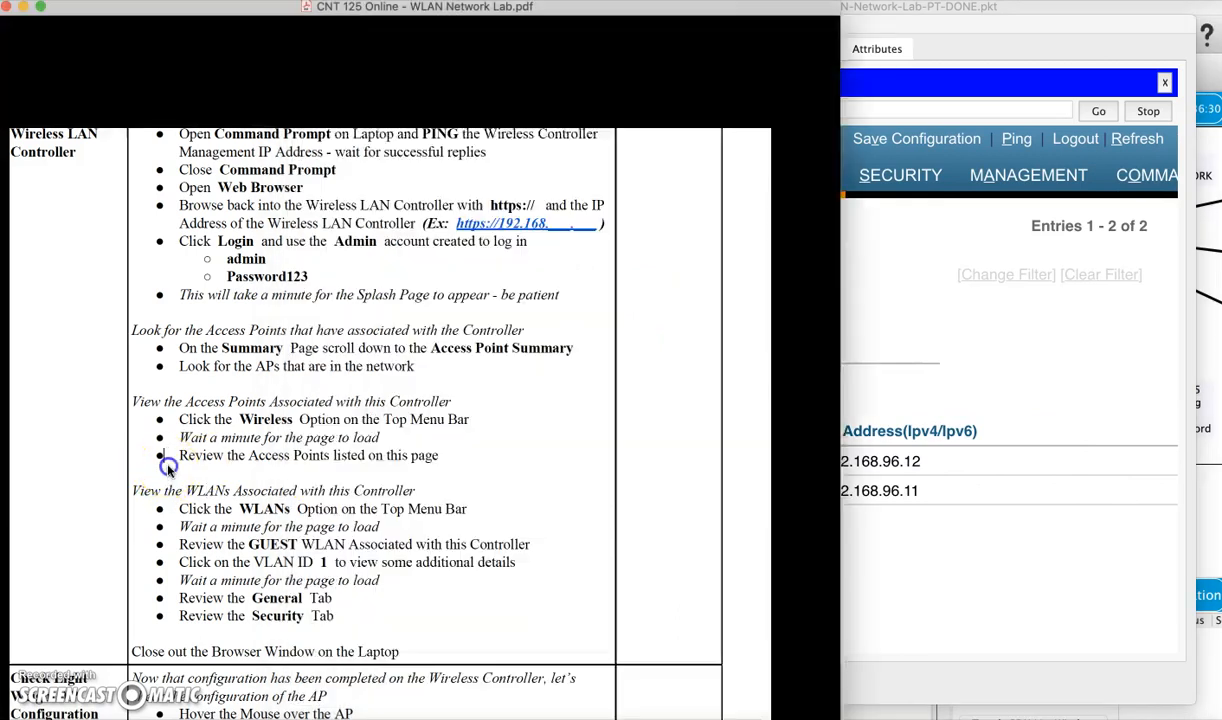
scroll(273, 470, down, 3)
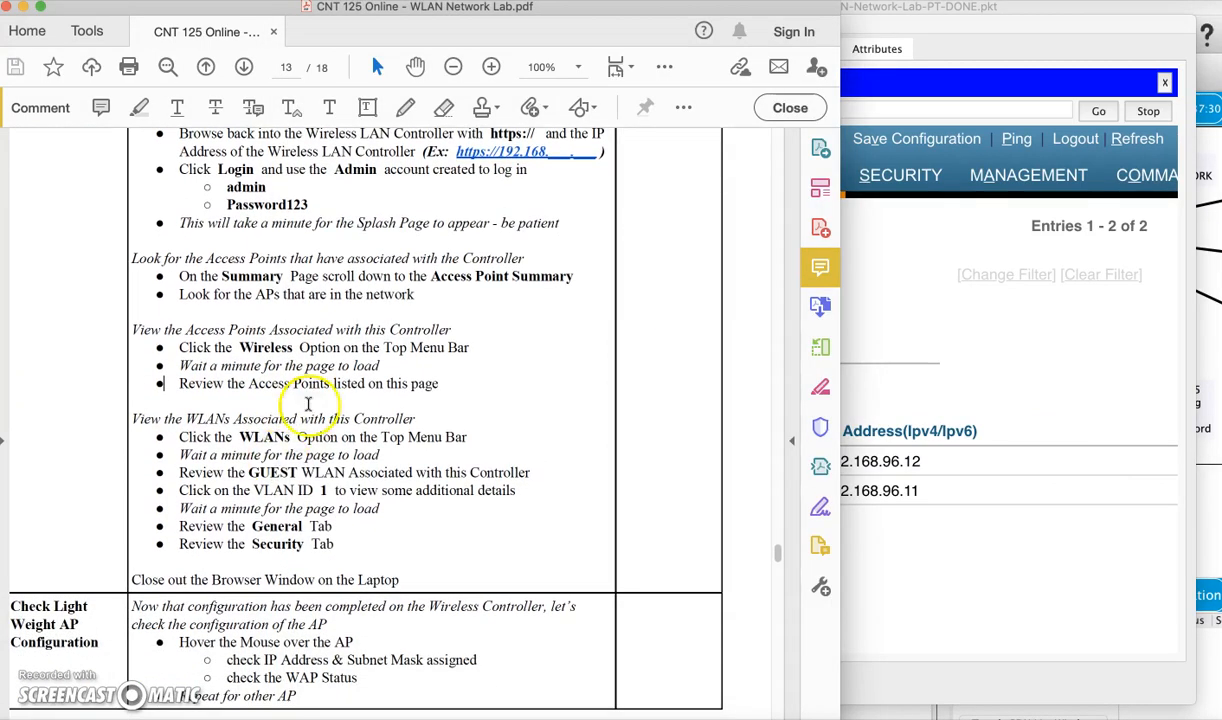
click(1025, 545)
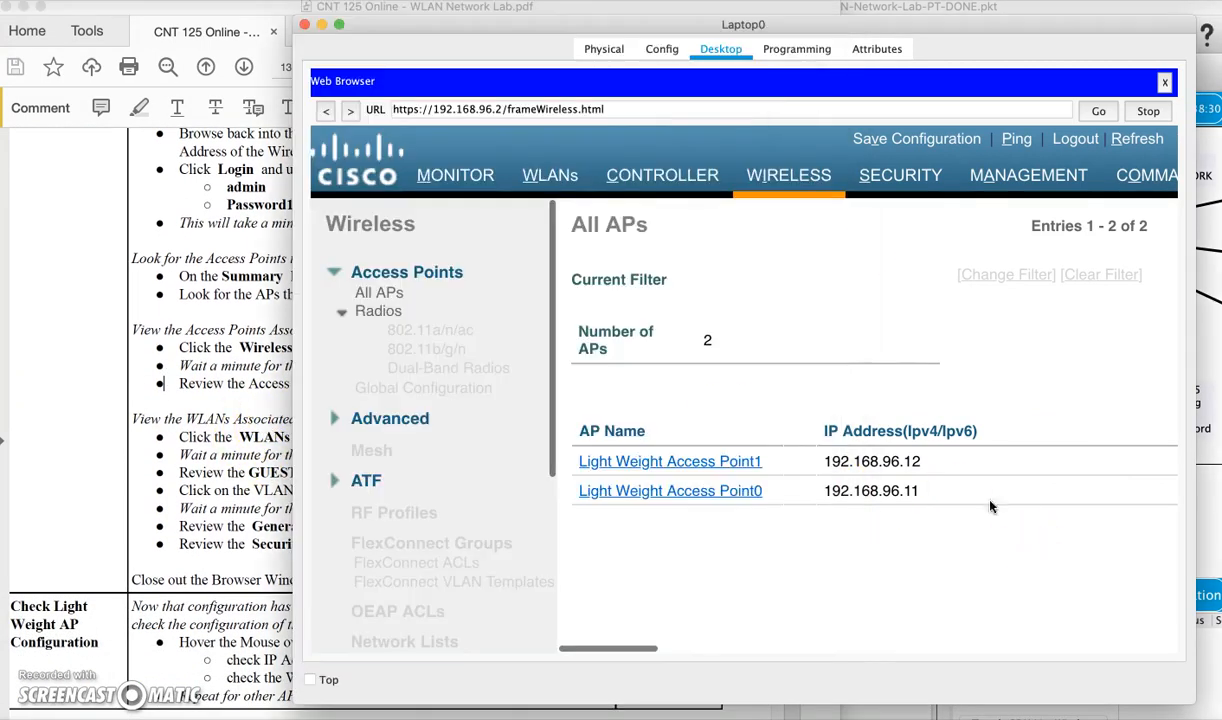
click(549, 178)
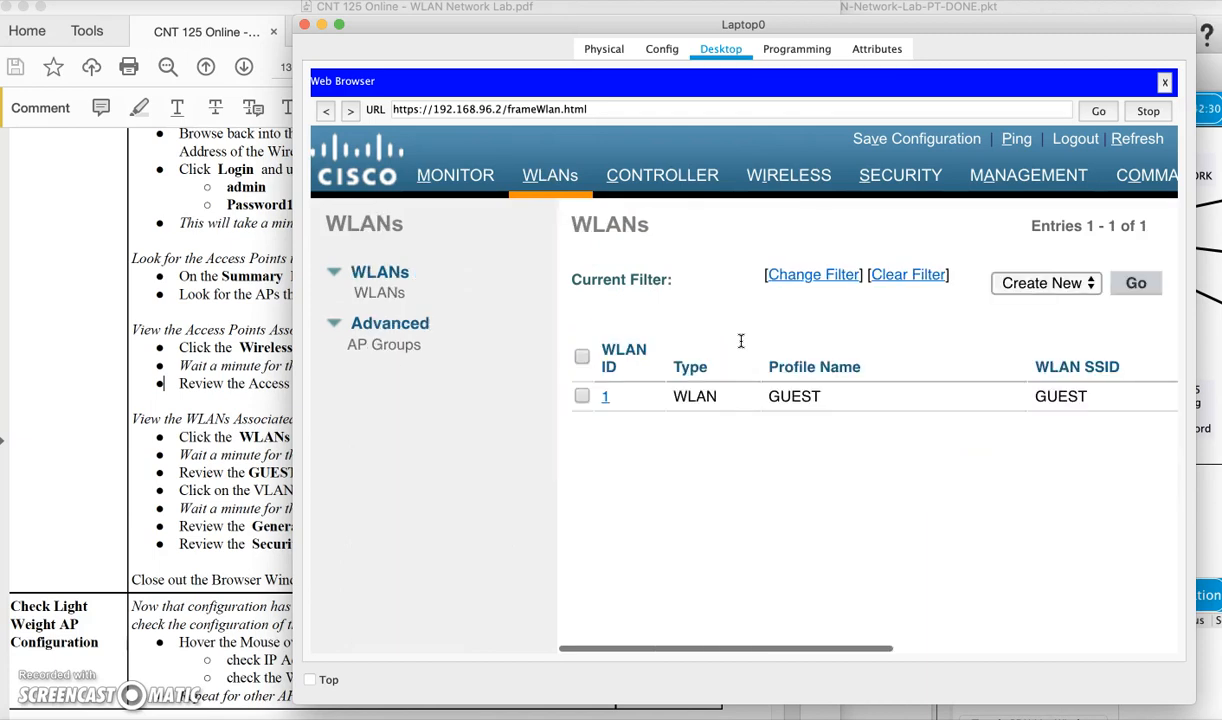
Open WLAN 1 (GUEST) and review its Security, QoS, Policy-Mapping, Advanced and General tabs
click(606, 398)
scroll(751, 451, right, 5)
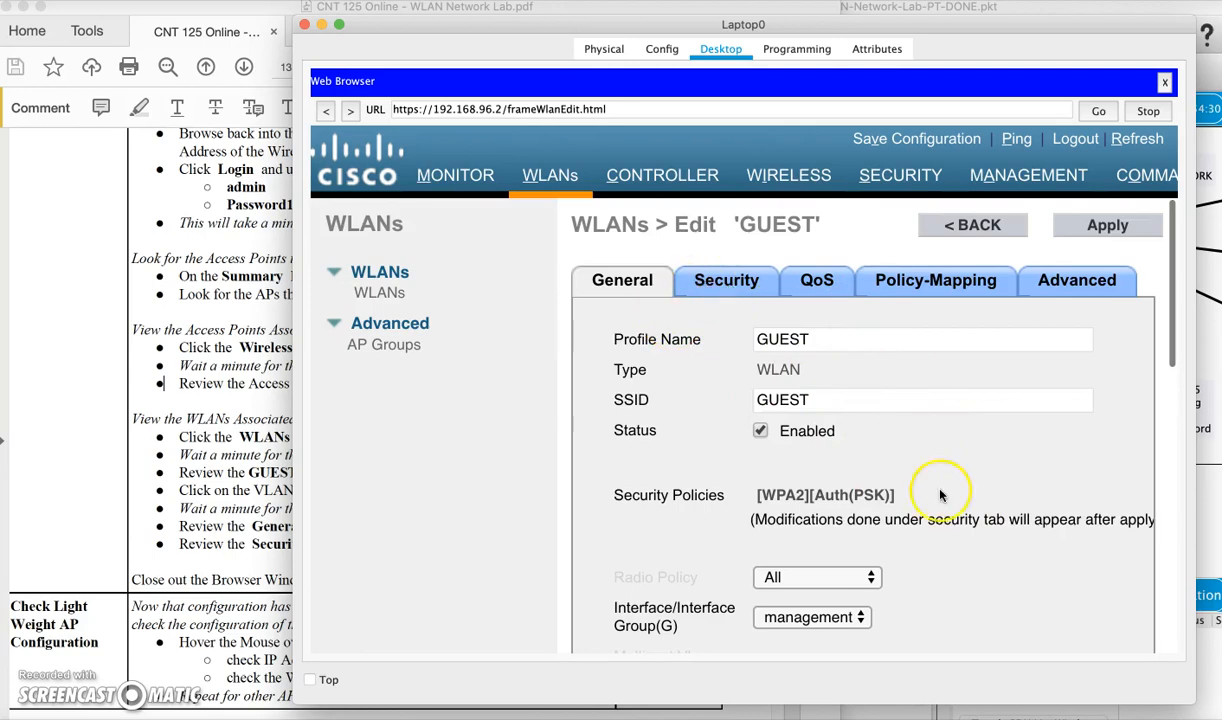
scroll(946, 491, down, 10)
scroll(940, 494, up, 10)
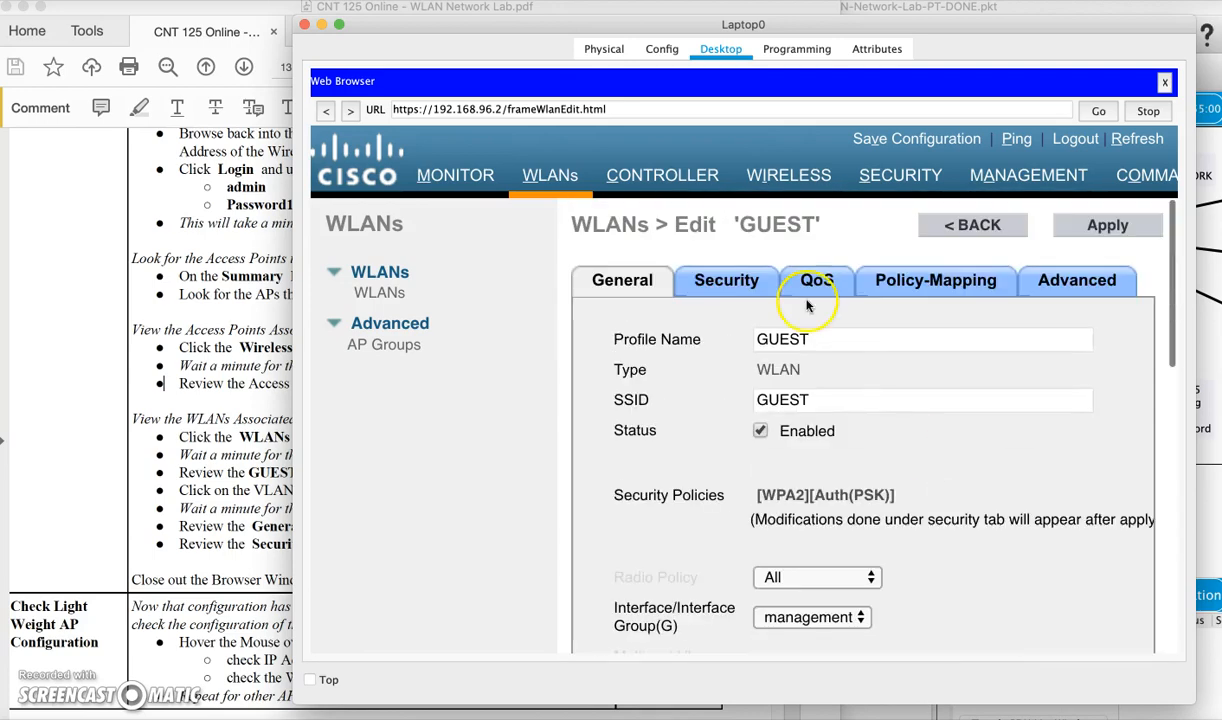
click(729, 282)
click(806, 282)
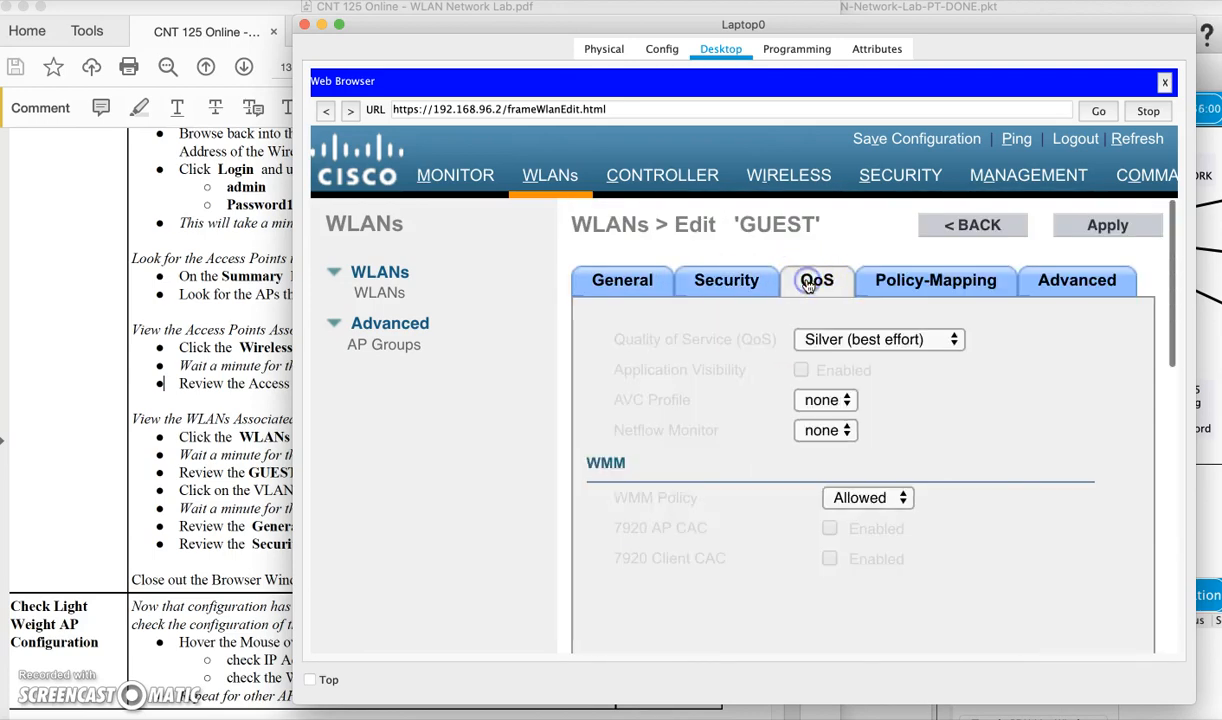
click(912, 281)
click(1088, 285)
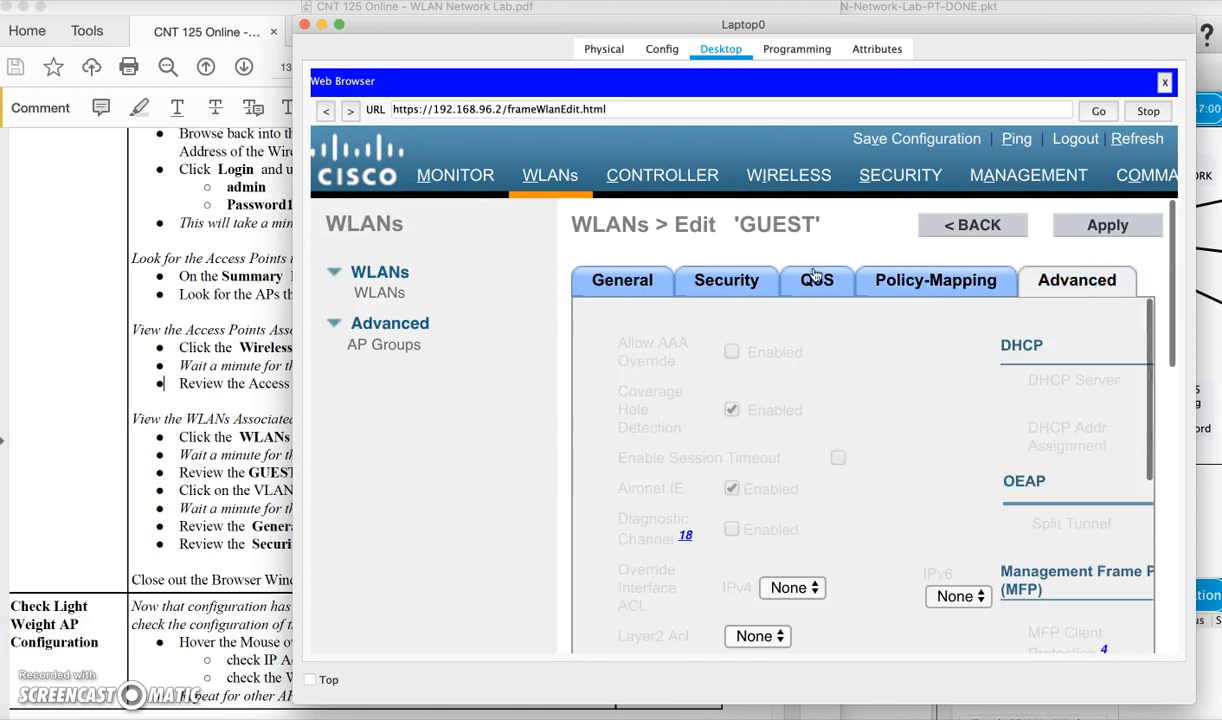
click(609, 285)
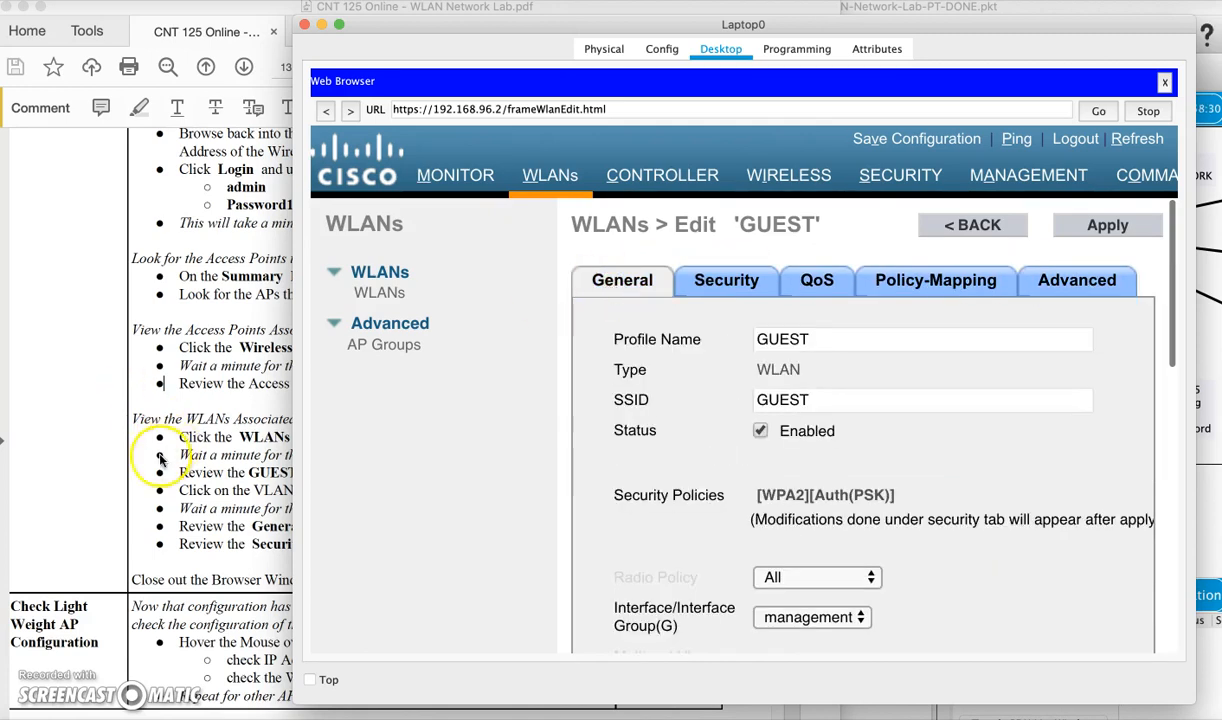
Check the lab instructions, then close Laptop0's web browser
click(160, 455)
scroll(338, 490, down, 4)
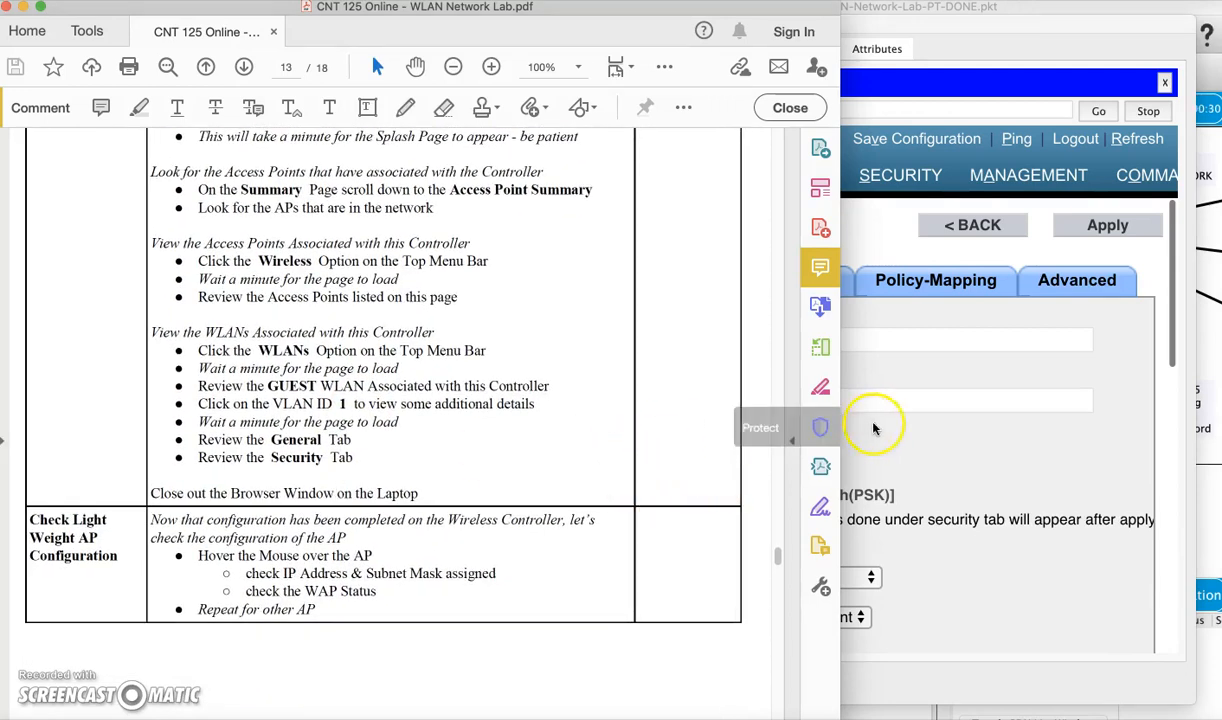
click(985, 450)
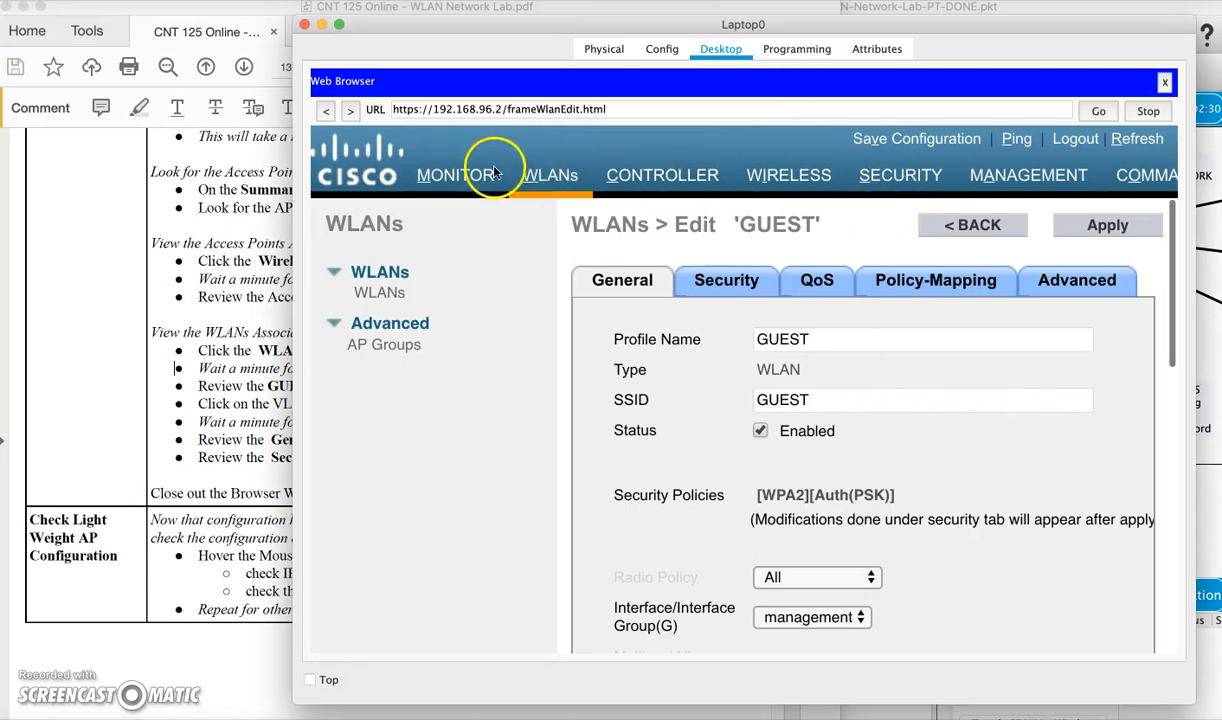
click(1165, 82)
Close Laptop0 and check Light Weight Access Point1 shows CAPWAP connected to 192.168.96.2
click(304, 25)
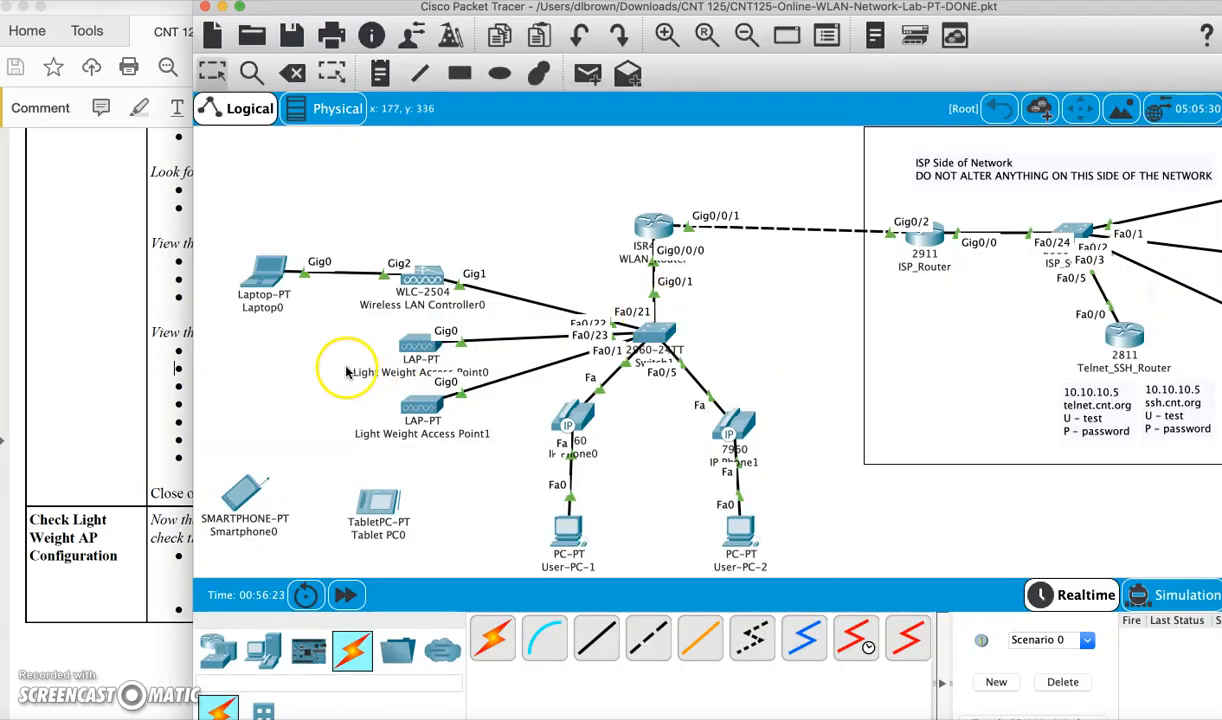
mouse_move(415, 346)
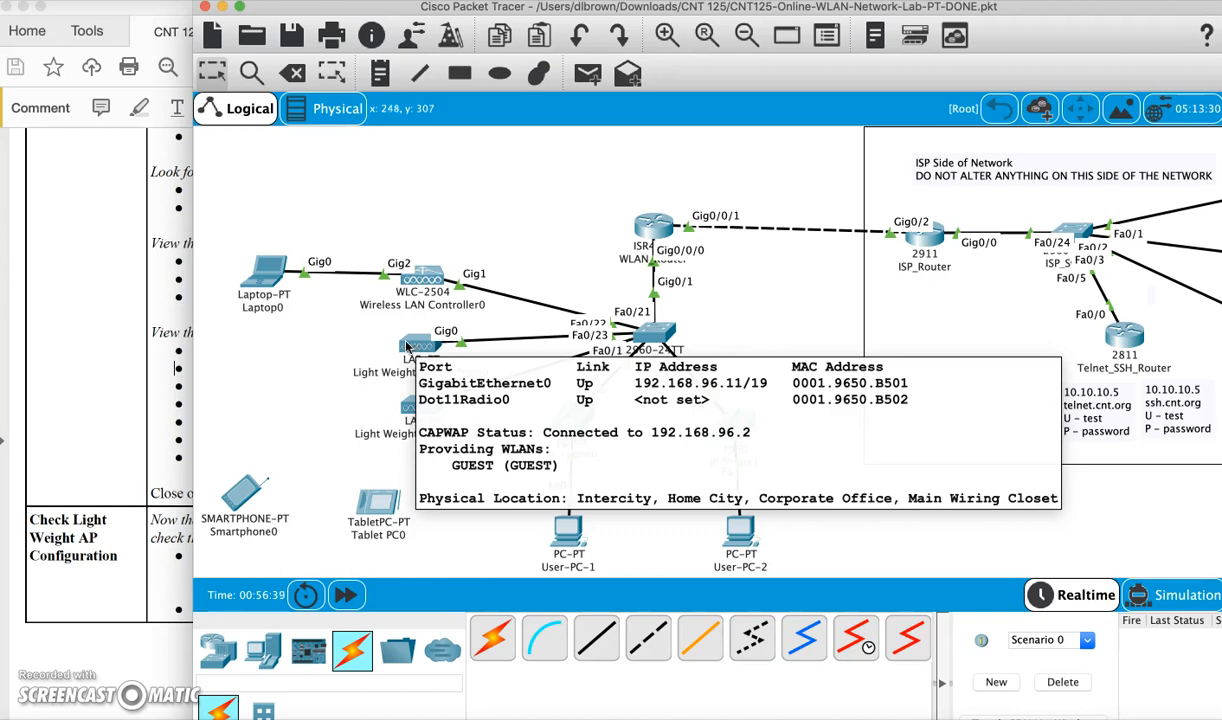
click(420, 404)
mouse_move(420, 404)
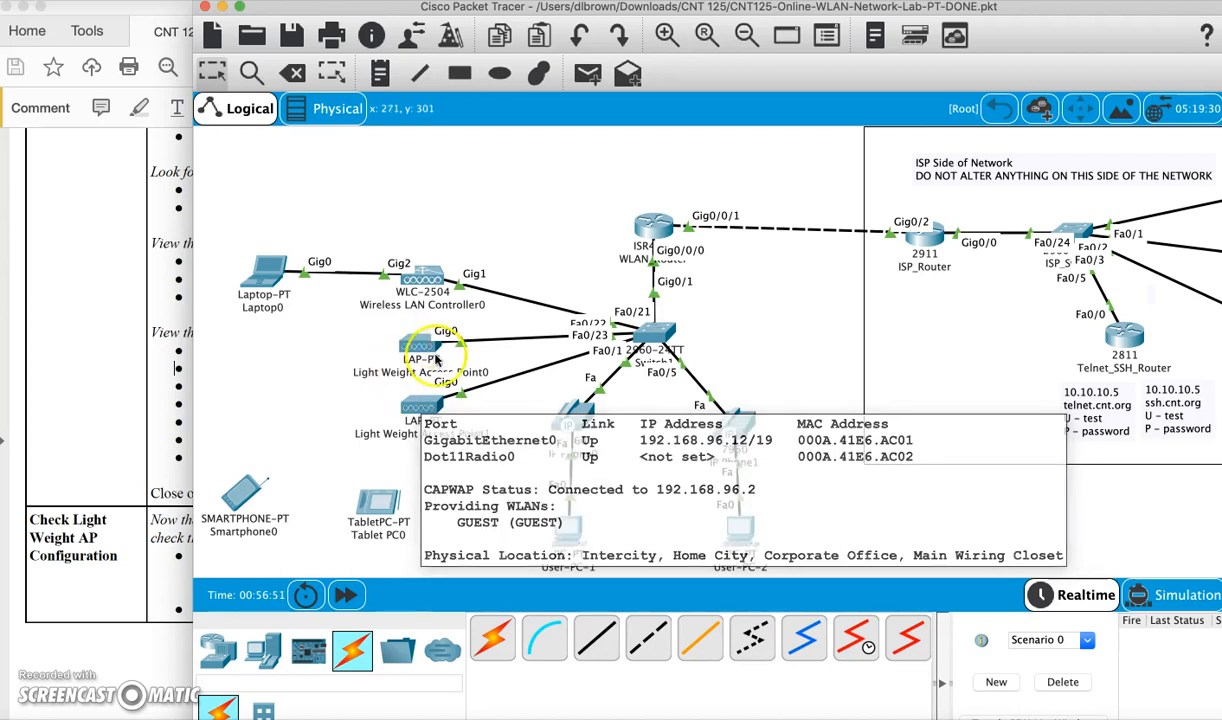
Nudge both access points on the canvas and confirm AP0 also reports CAPWAP connected
drag(410, 398, 425, 425)
drag(416, 345, 421, 344)
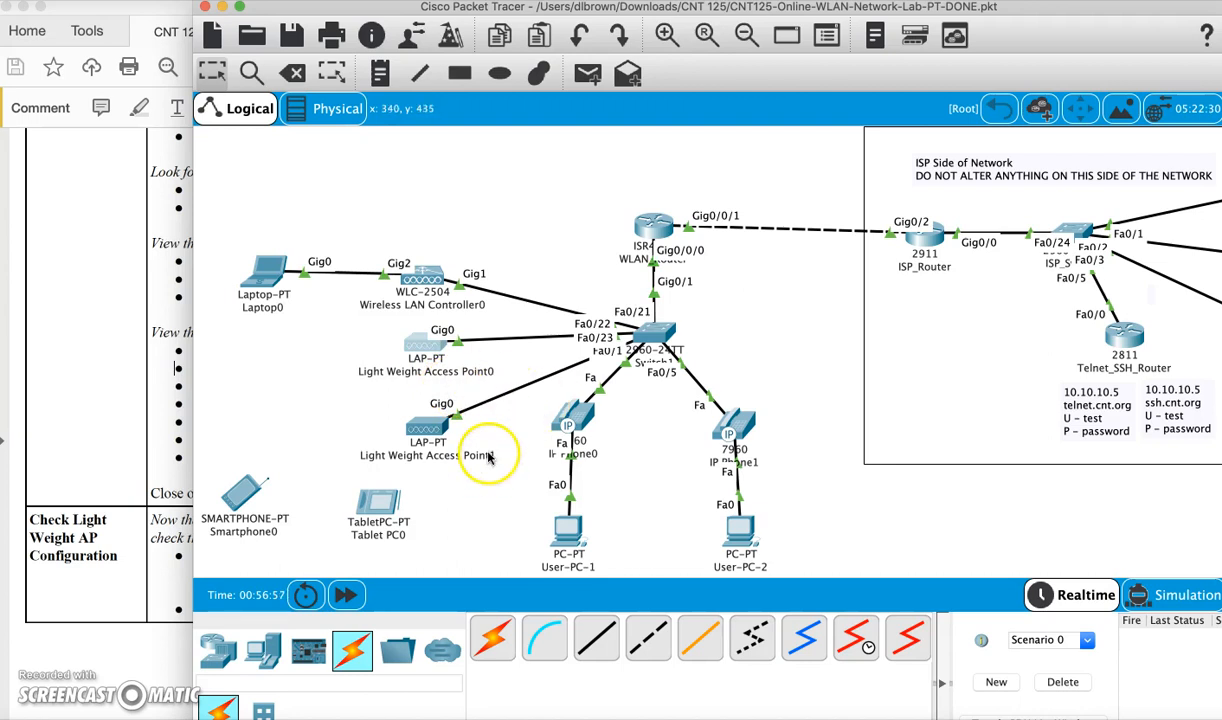
mouse_move(422, 271)
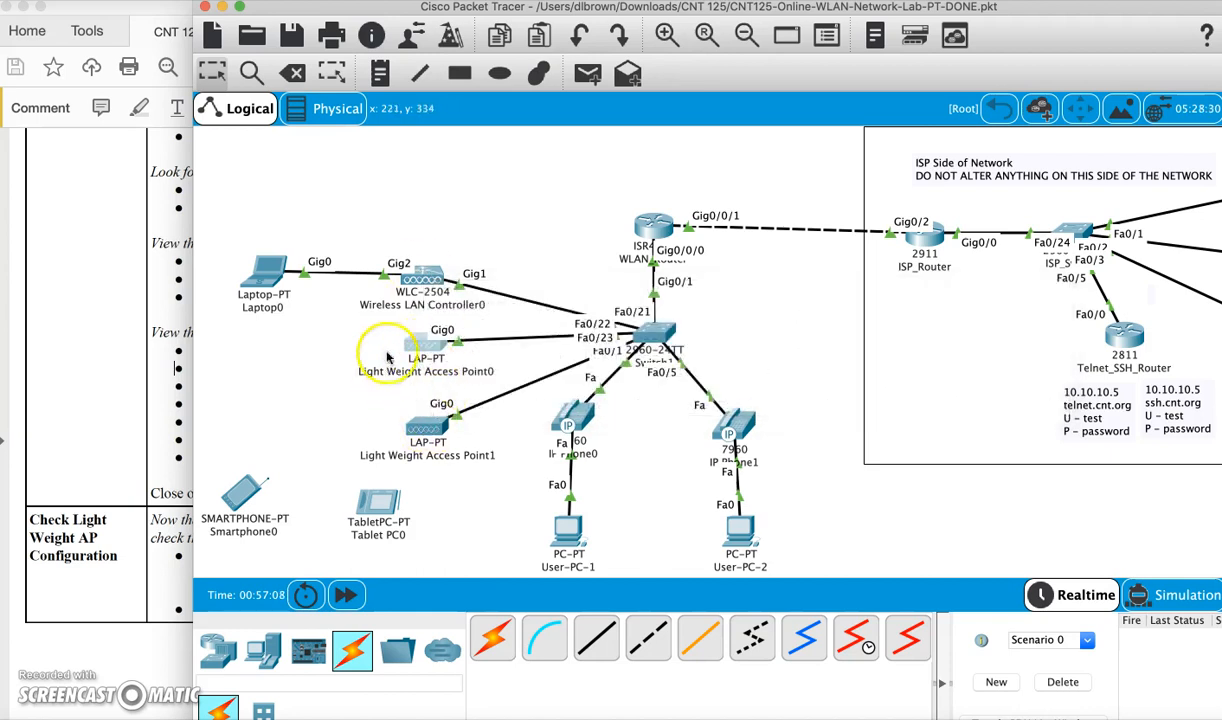
mouse_move(416, 378)
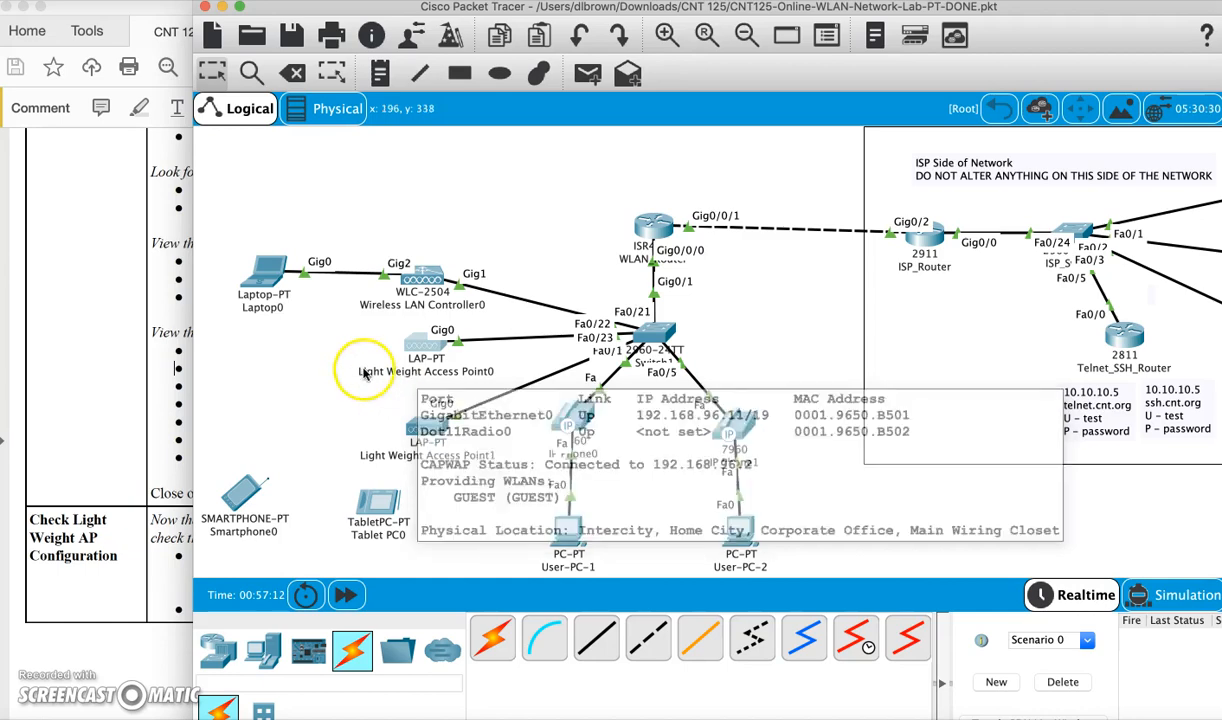
click(172, 390)
Scroll the PDF from page 13 to page 14's Part 7 smartphone connection steps
scroll(210, 437, down, 10)
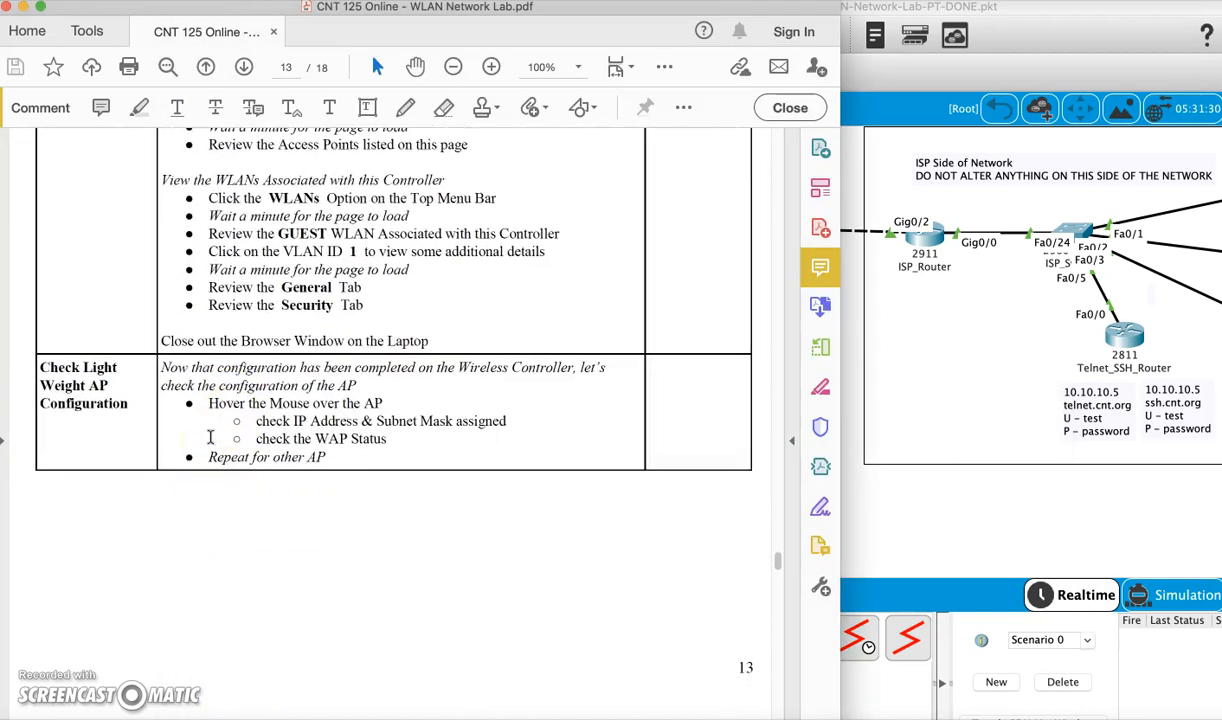
scroll(210, 437, up, 10)
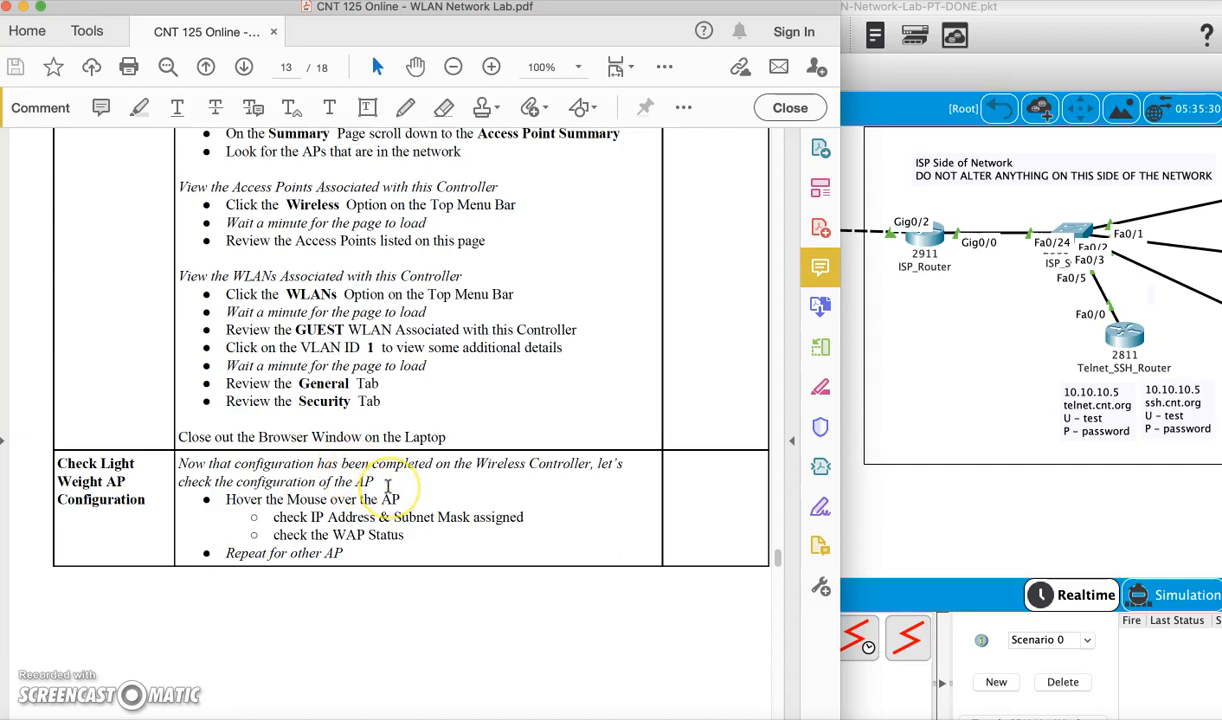
scroll(387, 485, down, 10)
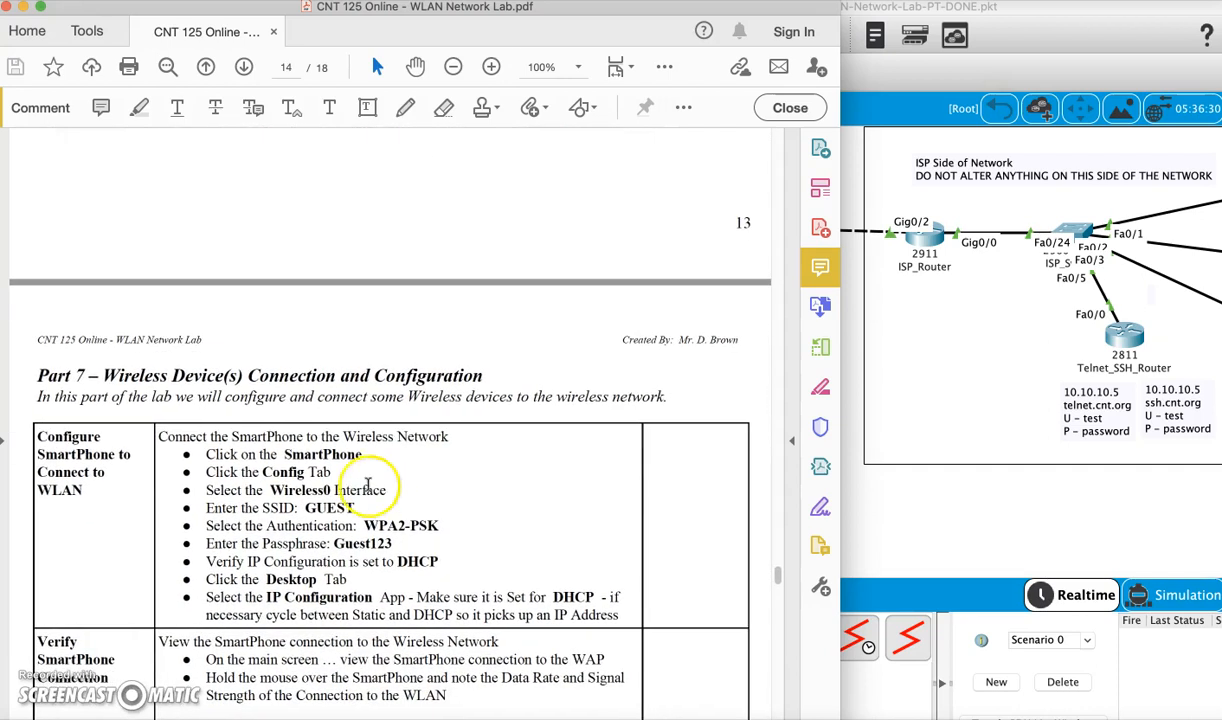